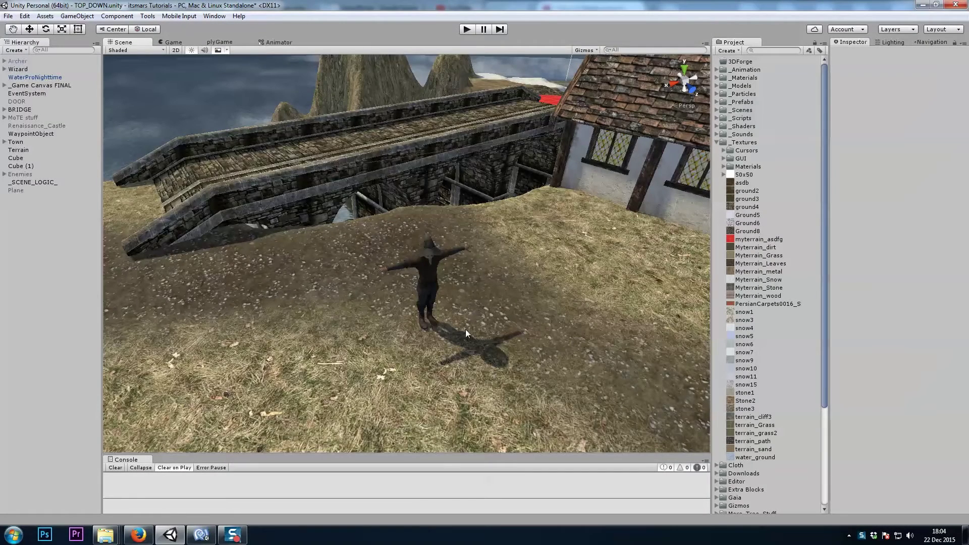
Orbit the scene and select the Wizard to list its Nav Mesh Agent, Animator and scripts.
right_click_drag(465, 329, 437, 309)
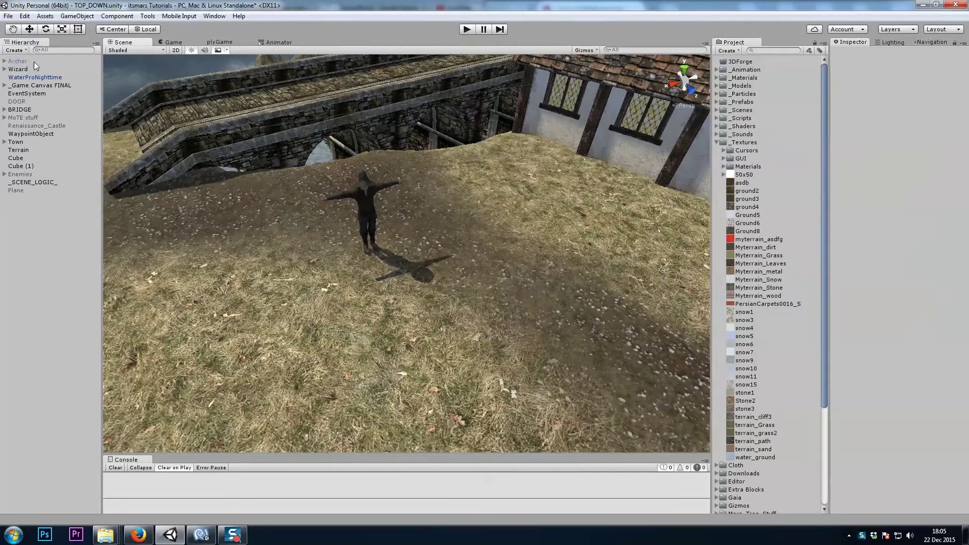
left_click(15, 69)
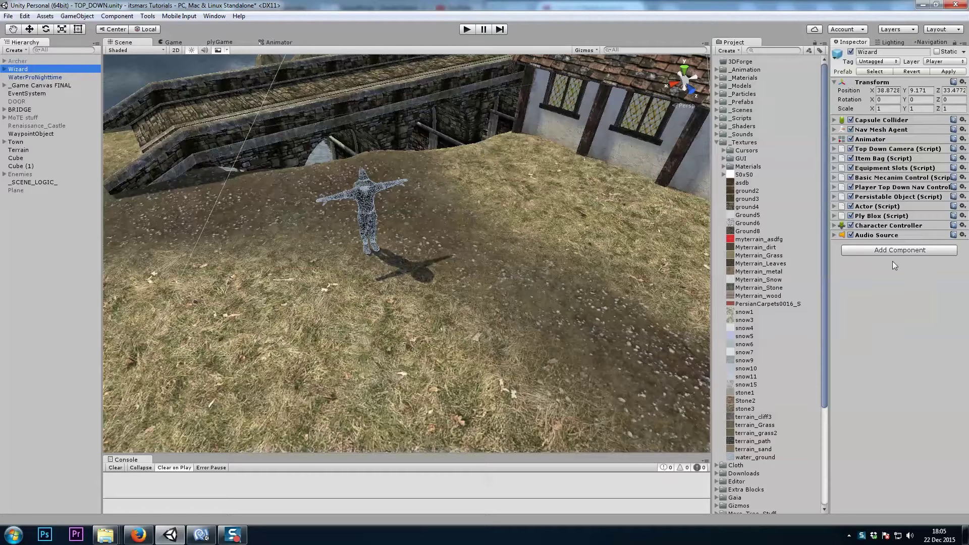
Add the FootstepMaster_Events script from the _Scripts folder to the Wizard.
left_click(717, 144)
left_click(741, 102)
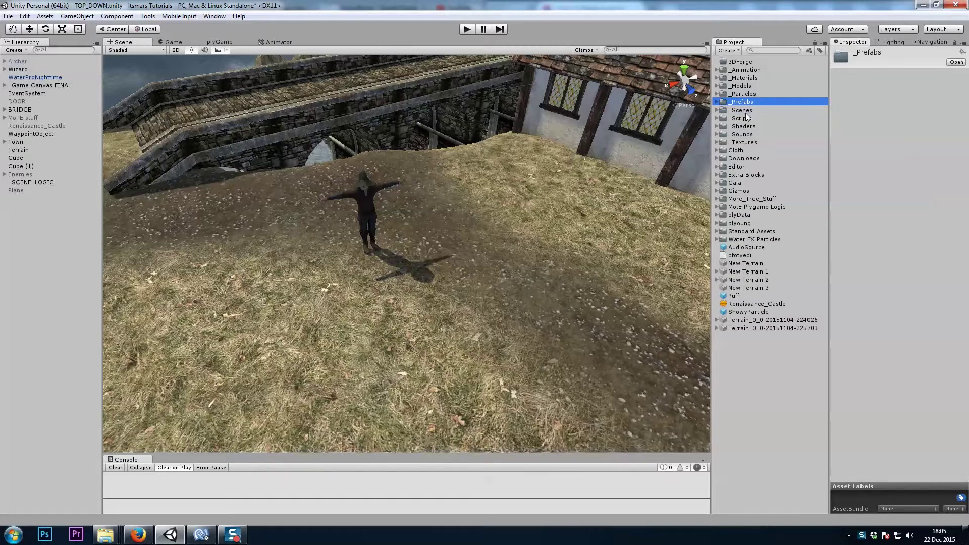
double_click(746, 116)
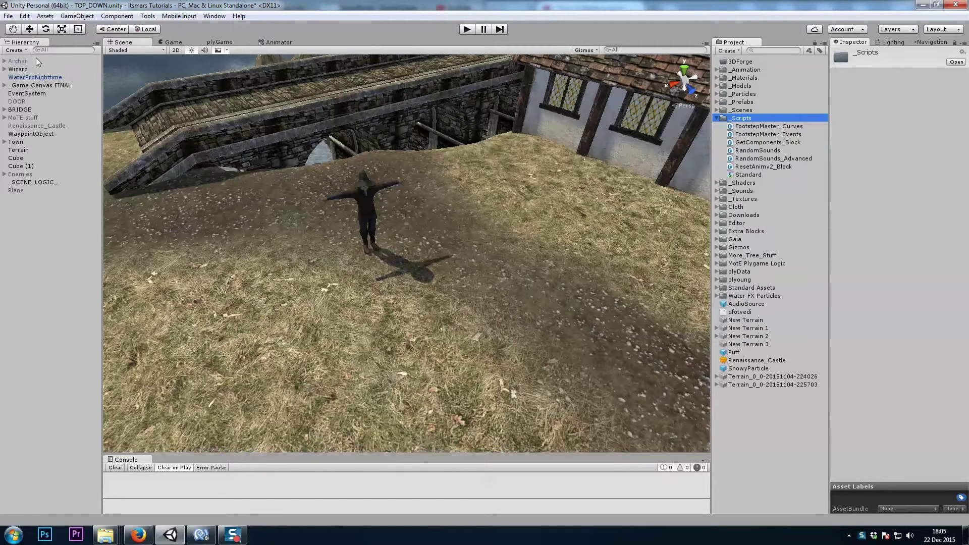
left_click(21, 67)
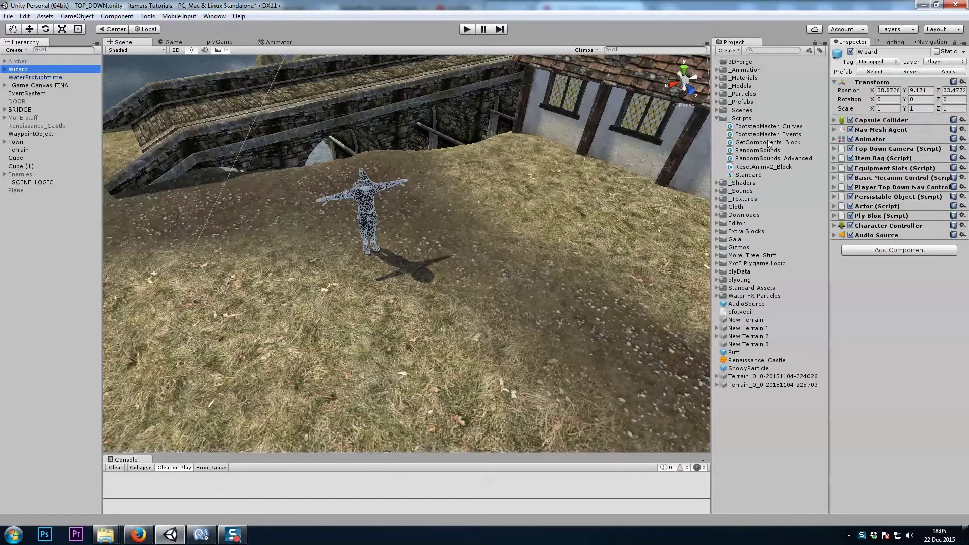
left_click_drag(778, 137, 871, 279)
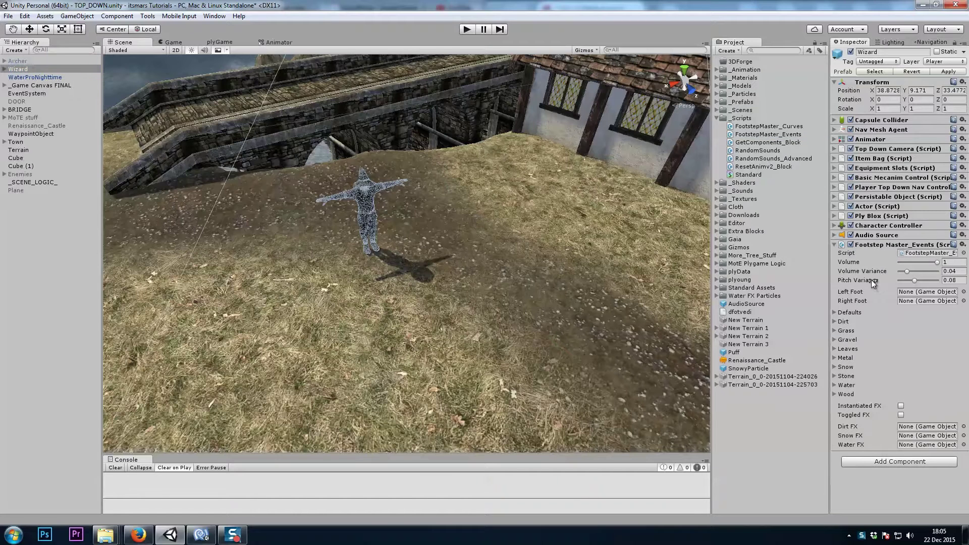
Set the footstep Volume to 0.4 and both Volume and Pitch Variance to 0.
left_click(951, 263)
type(".4")
left_click_drag(907, 271, 888, 282)
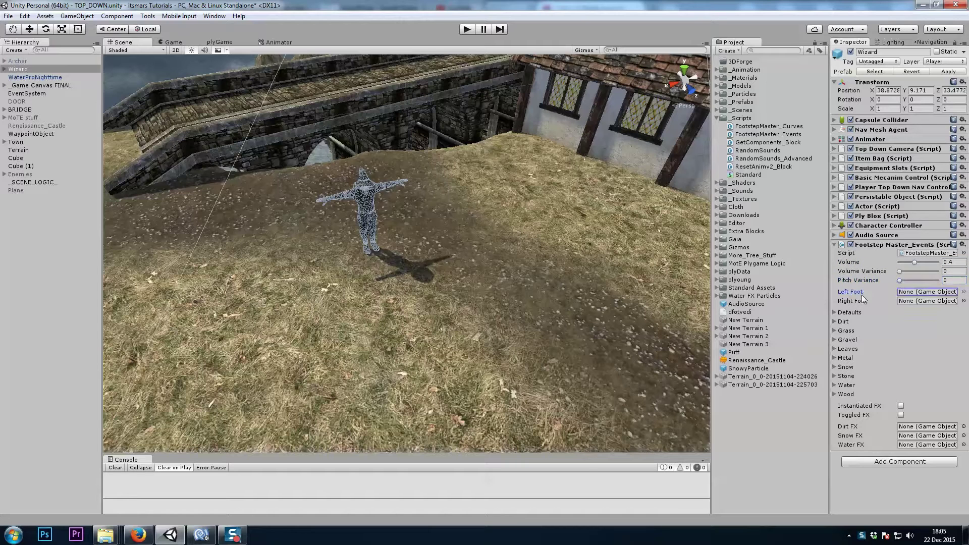
left_click(858, 301)
left_click(26, 69)
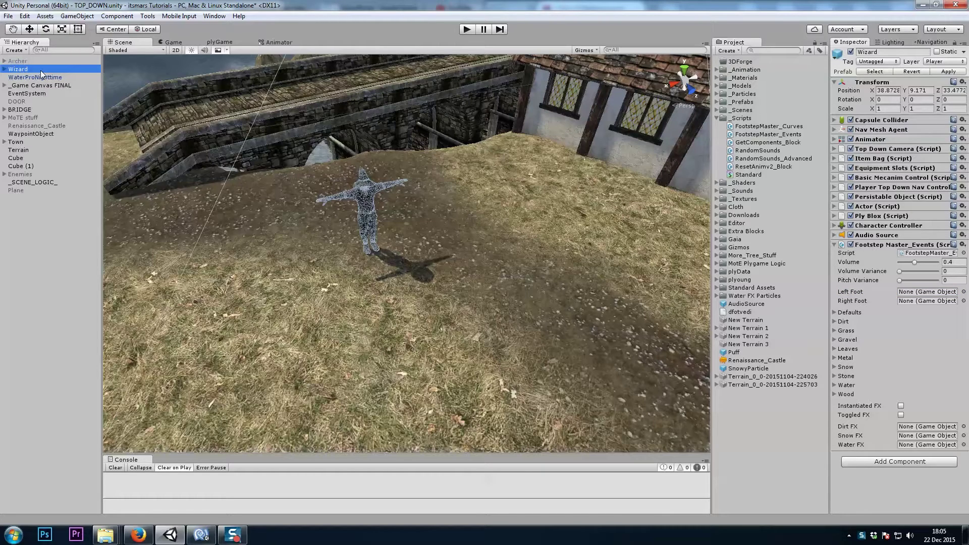
Assign the LeftToeBase bone to Left Foot and RightToeBase to Right Foot.
key("Right")
left_click(55, 93)
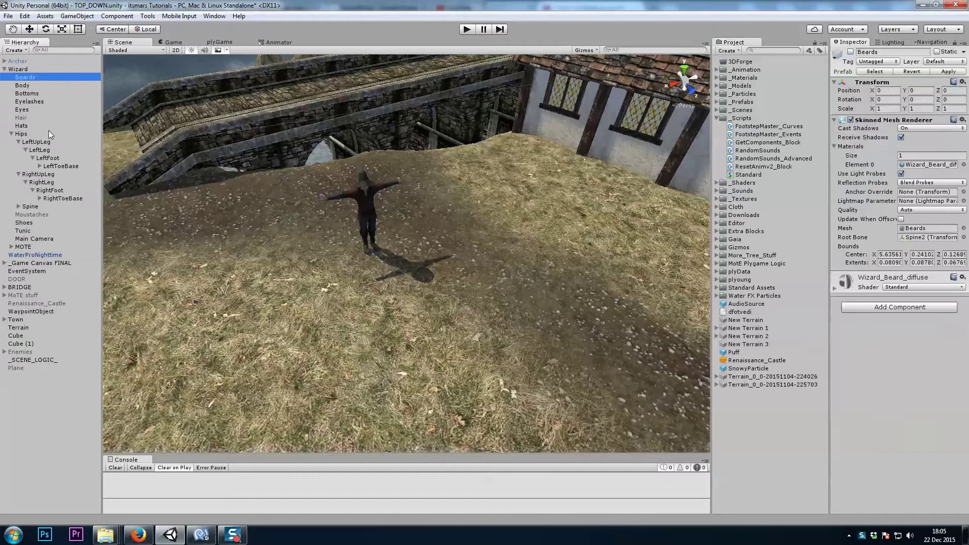
left_click(49, 127)
left_click(30, 143)
key("Down")
key("Down")
key("Down")
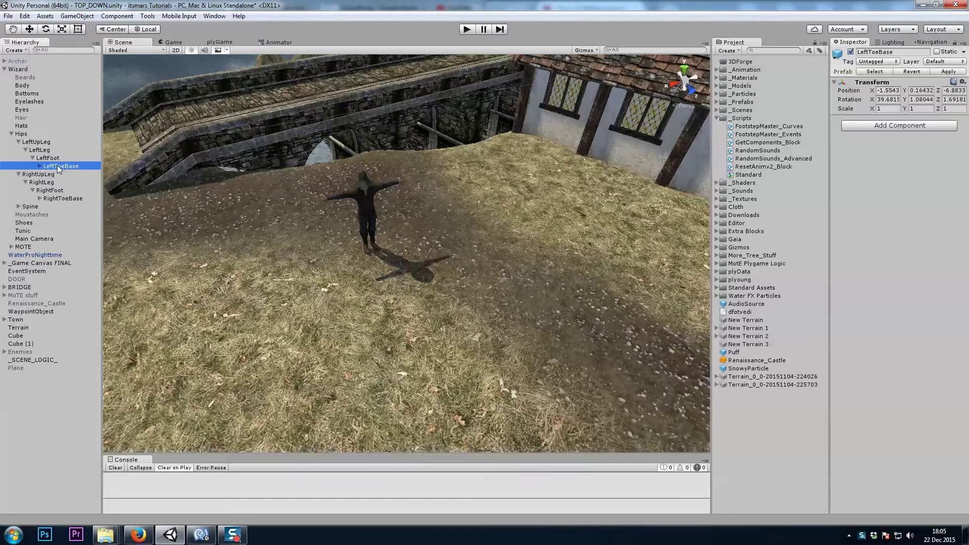
left_click(852, 179)
left_click(18, 69)
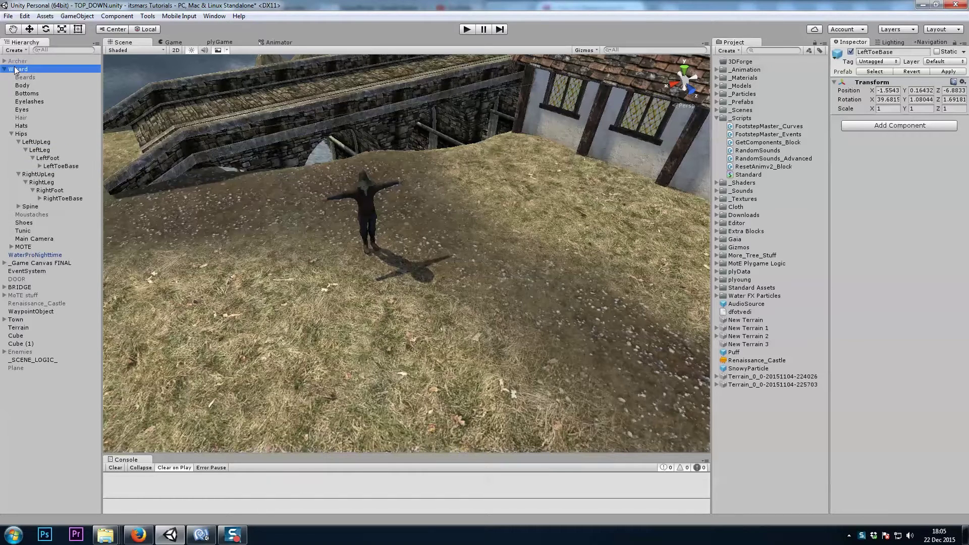
left_click_drag(59, 170, 925, 292)
left_click_drag(61, 199, 917, 301)
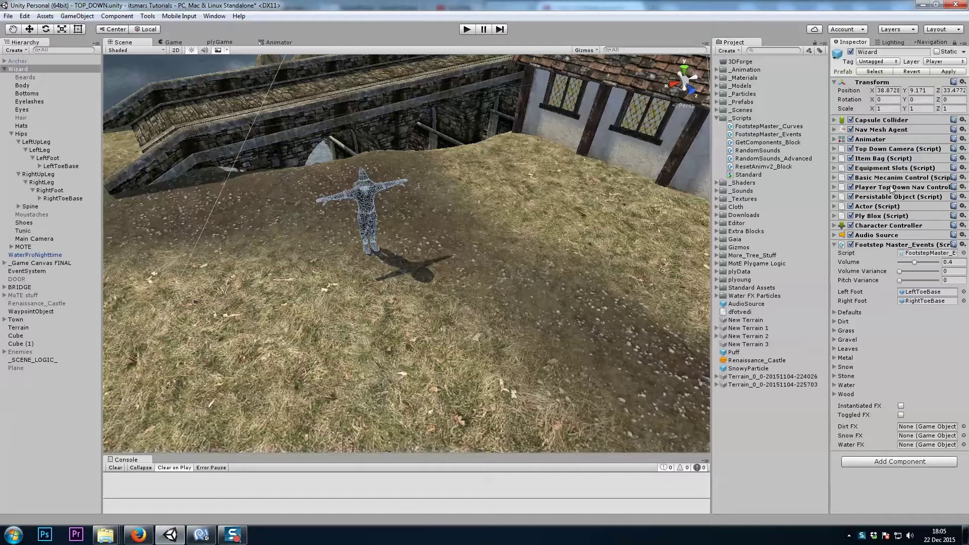
Go to the _Sounds Feet clips and add the three default footsteps to Defaults.
left_click(737, 119)
double_click(777, 121)
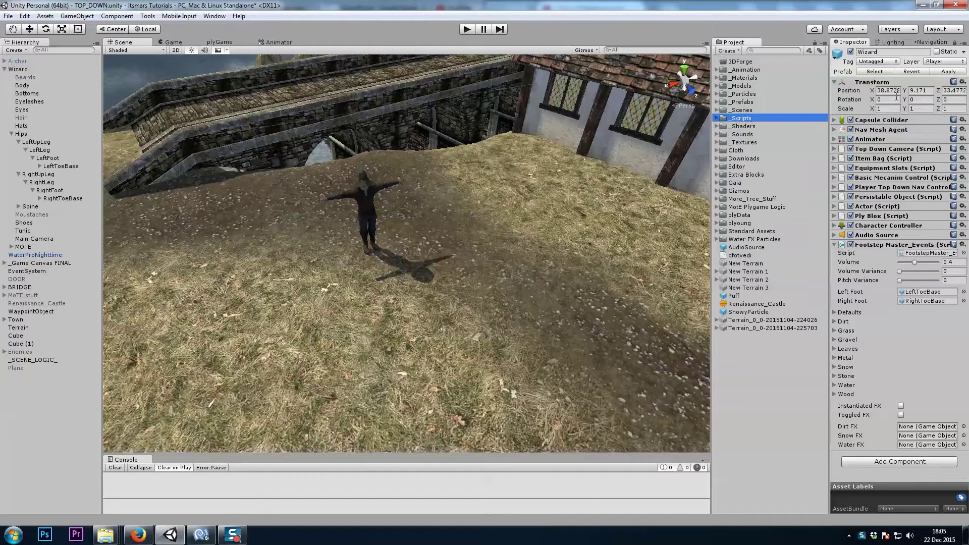
key("Up")
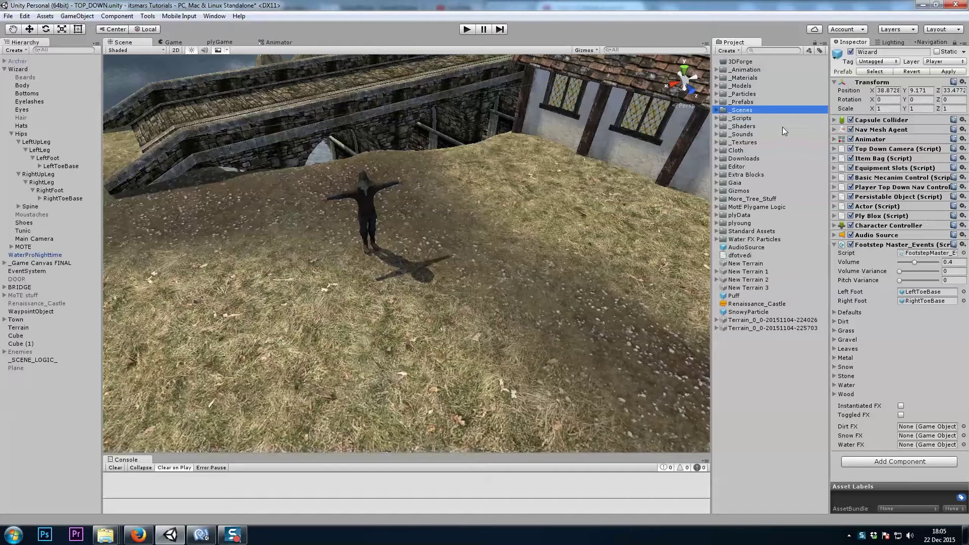
key("Up")
key("Down")
key("Down")
key("Up")
key("Down")
key("Down")
key("Down")
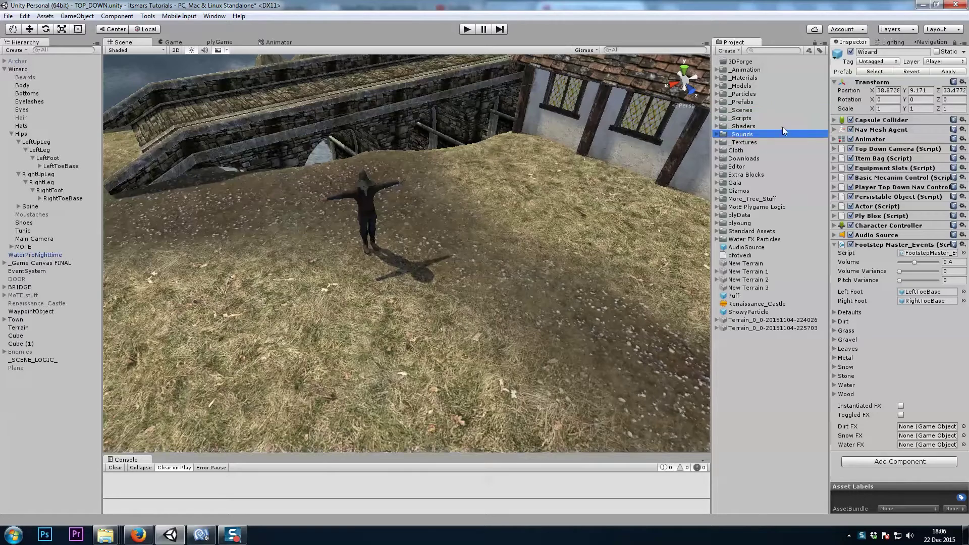
key("Right")
key("Down")
key("Down")
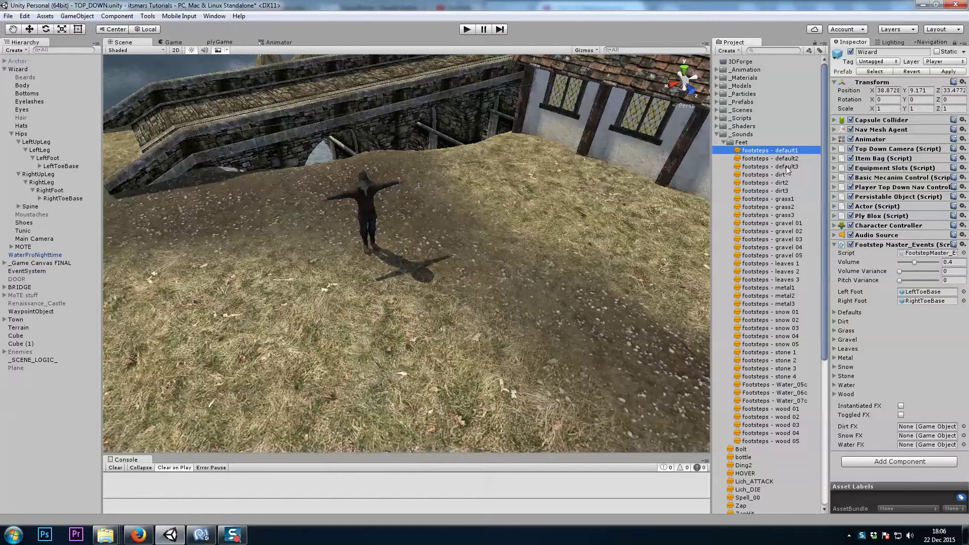
left_click(779, 167, "shift")
left_click_drag(771, 162, 853, 319)
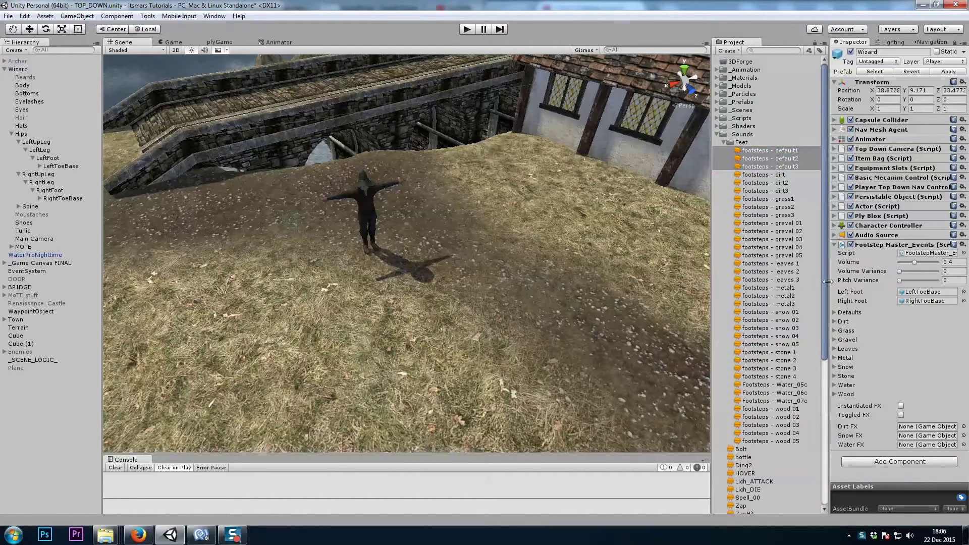
Add the dirt, grass, gravel and leaves footstep clips to their matching sound lists.
left_click(785, 175)
left_click(782, 190, "shift")
left_click_drag(778, 192, 844, 321)
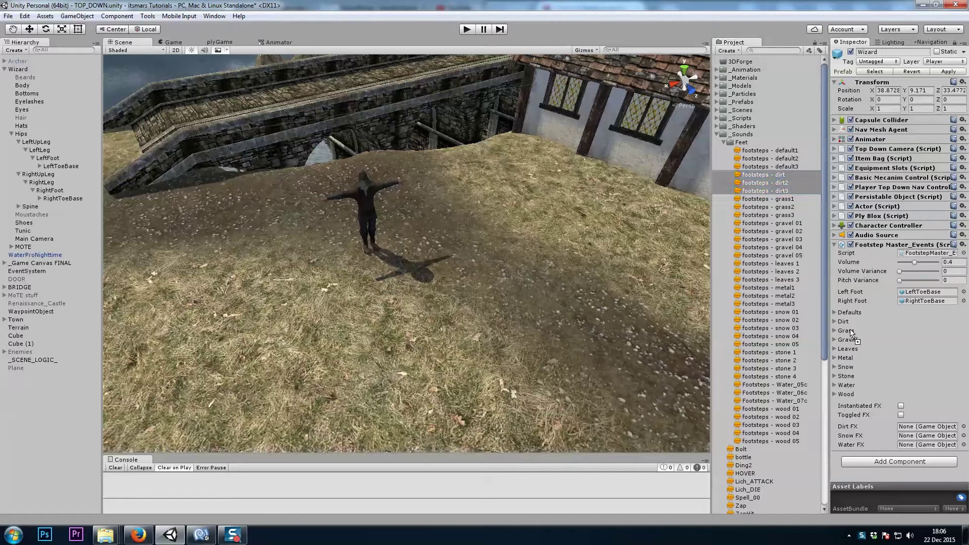
left_click(790, 200)
left_click(783, 215, "shift")
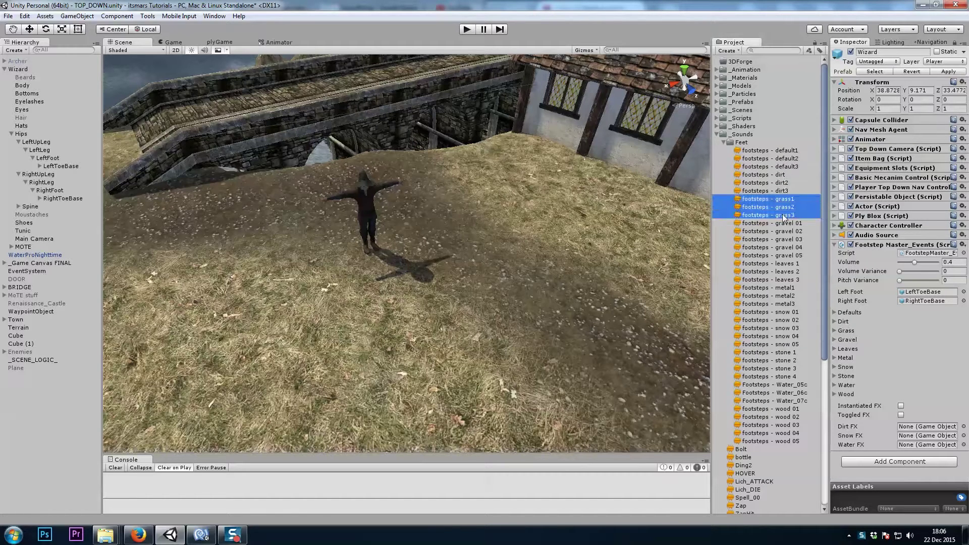
left_click_drag(784, 217, 852, 368)
left_click(799, 224)
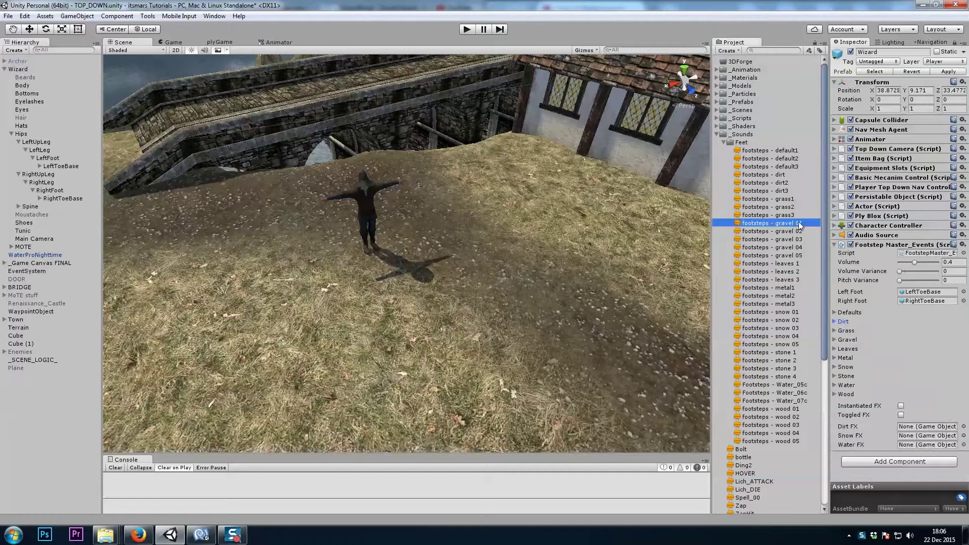
left_click(798, 255, "shift")
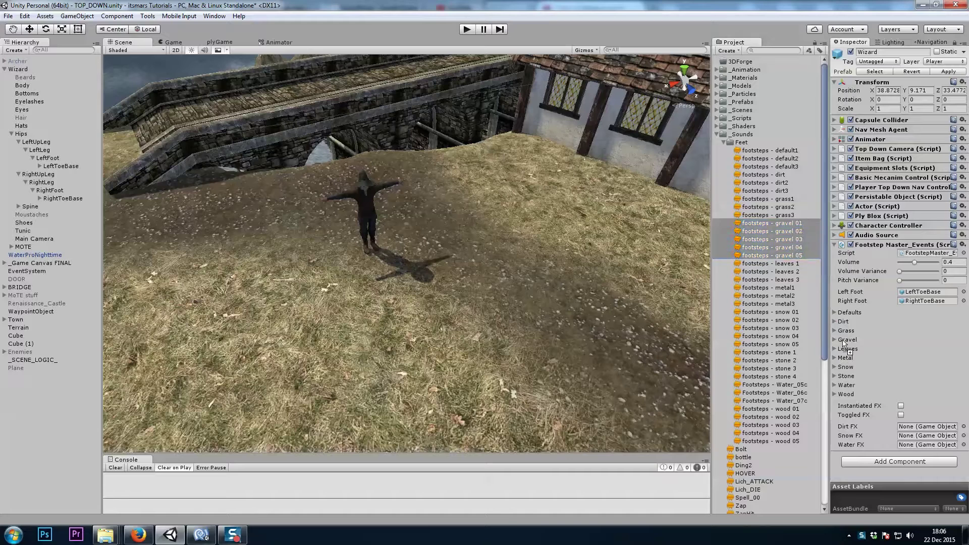
left_click(794, 263)
left_click(796, 281, "shift")
left_click_drag(787, 281, 848, 356)
Add metal1–3, snow 01–05 and stone 1–4 clips to the Metal, Snow and Stone lists.
left_click(786, 288)
left_click(782, 304, "shift")
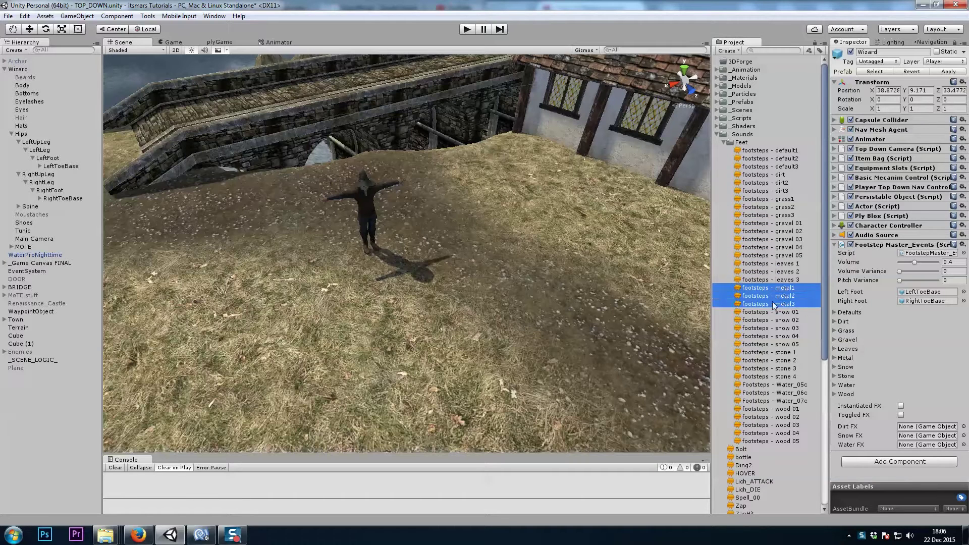
left_click_drag(781, 306, 852, 361)
left_click(790, 313)
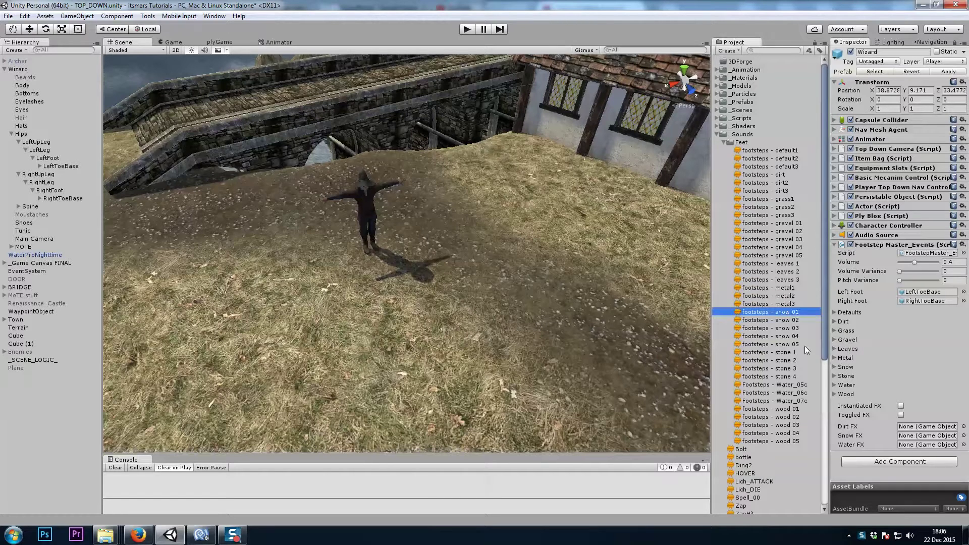
left_click(802, 344, "shift")
left_click_drag(800, 345, 848, 368)
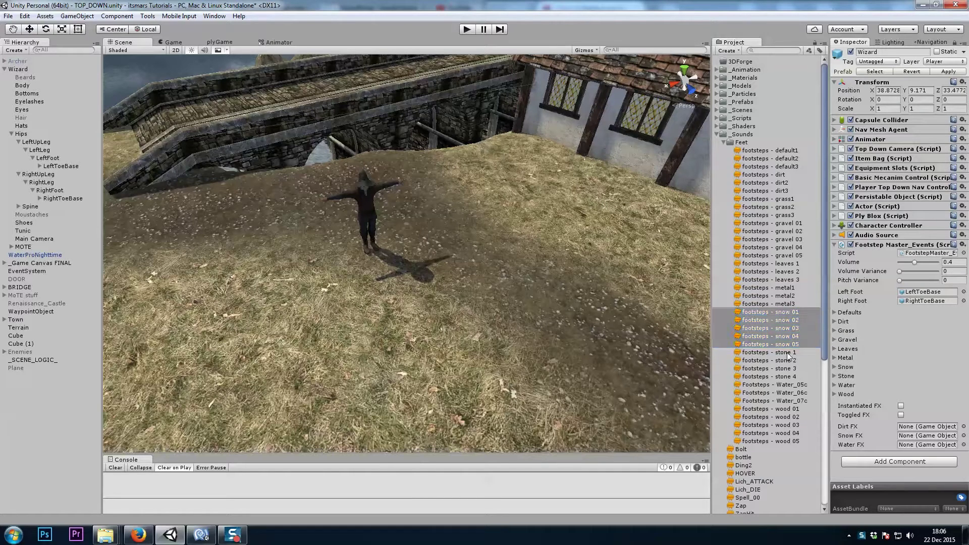
left_click(789, 354)
left_click(797, 377, "shift")
left_click_drag(786, 380, 846, 376)
Add the Water_05c–07c and wood 01–05 clips to the Water and Wood lists.
left_click(795, 386)
left_click(797, 401, "shift")
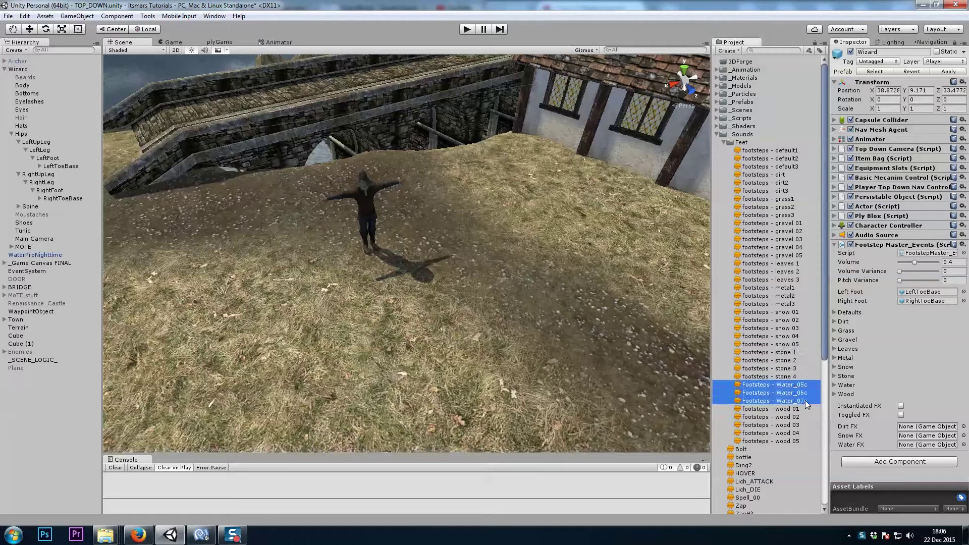
left_click_drag(791, 398, 850, 391)
left_click(794, 409)
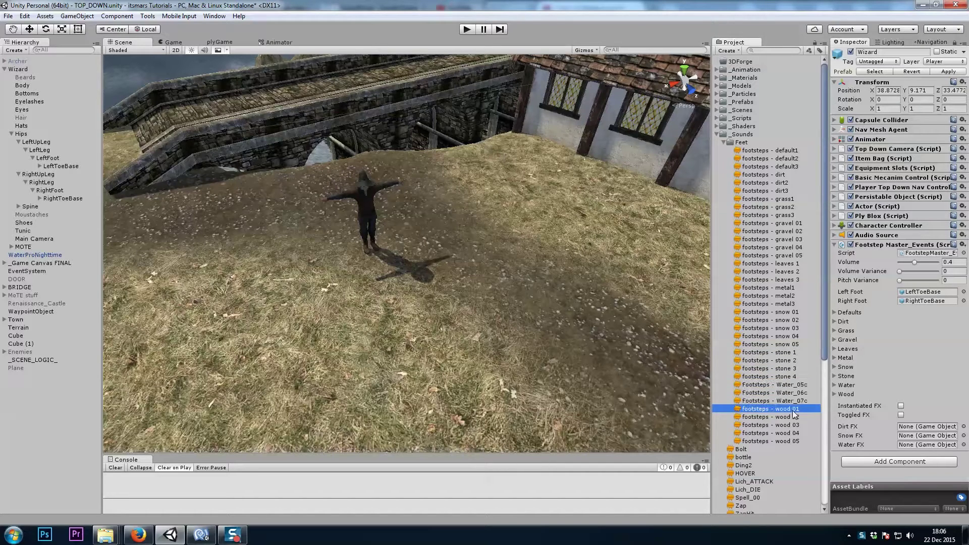
left_click(786, 441, "shift")
left_click_drag(779, 414, 849, 399)
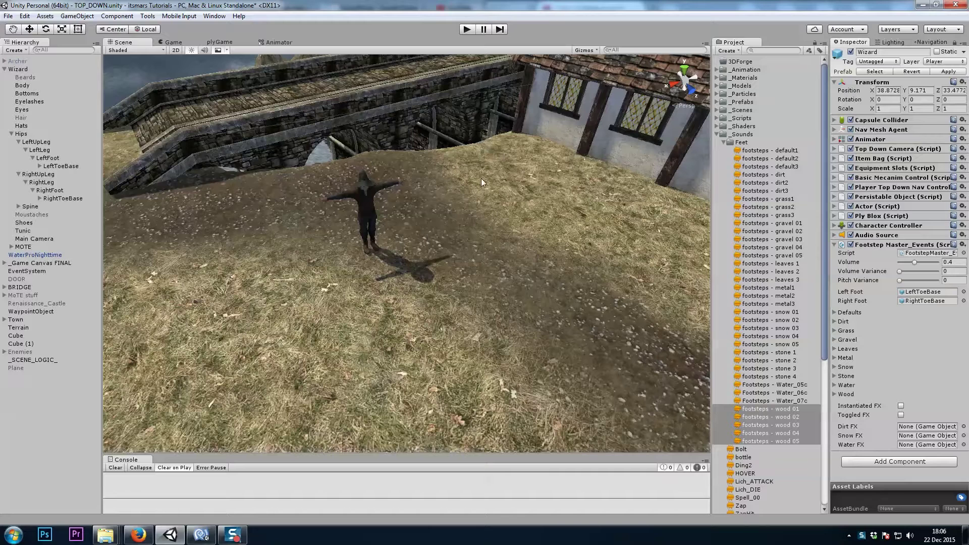
Set the Terrain's tag to Terrain and inspect the bridge's tag and layer.
left_click(401, 348)
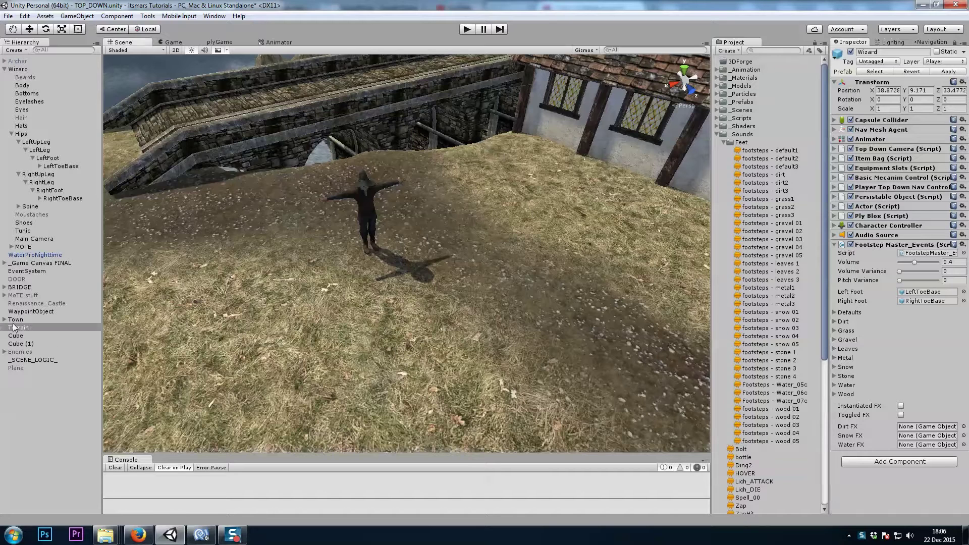
left_click(877, 61)
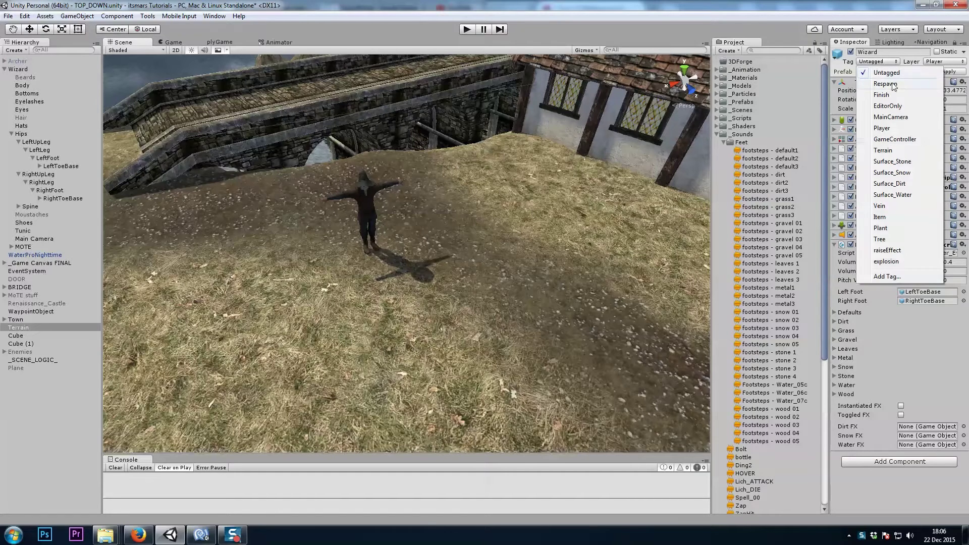
left_click(883, 150)
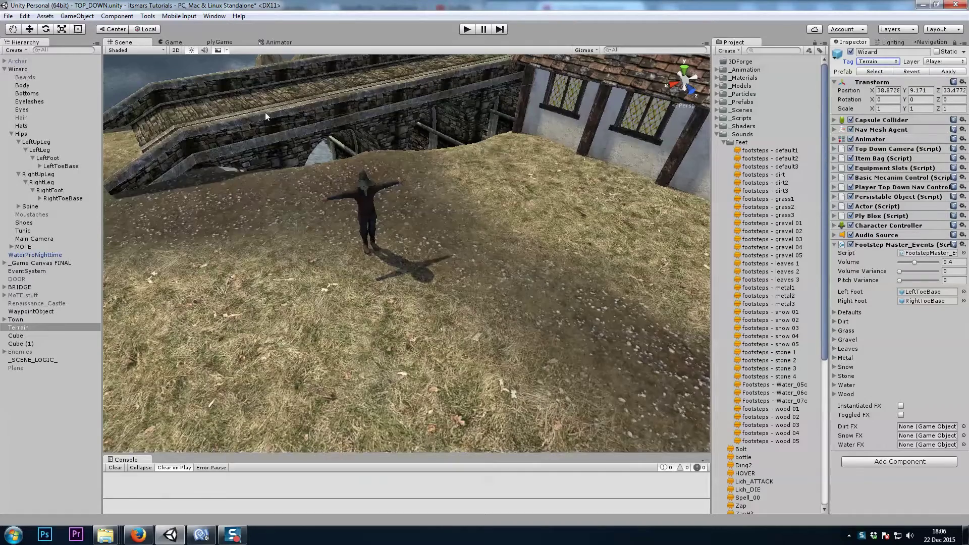
scroll(364, 180, "down", 4)
scroll(404, 190, "up", 2)
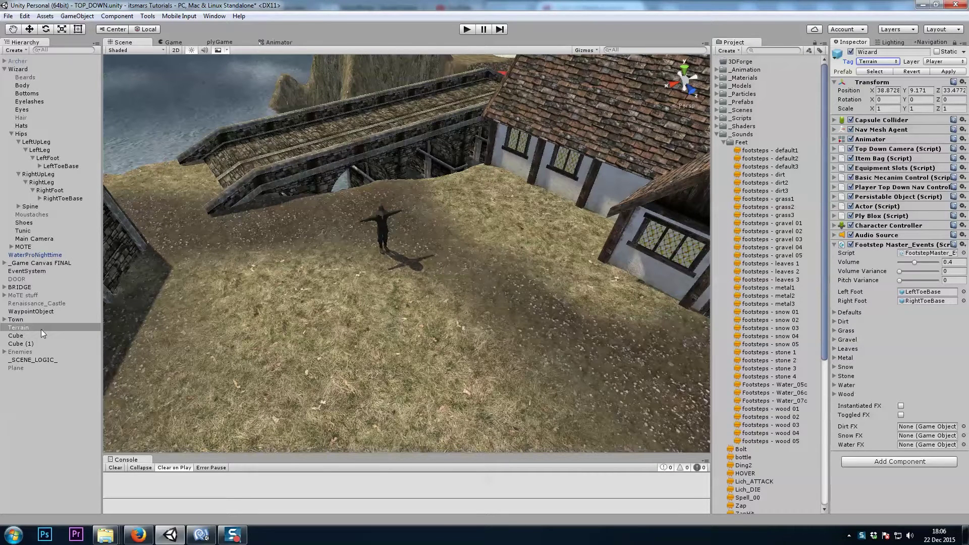
left_click(26, 290)
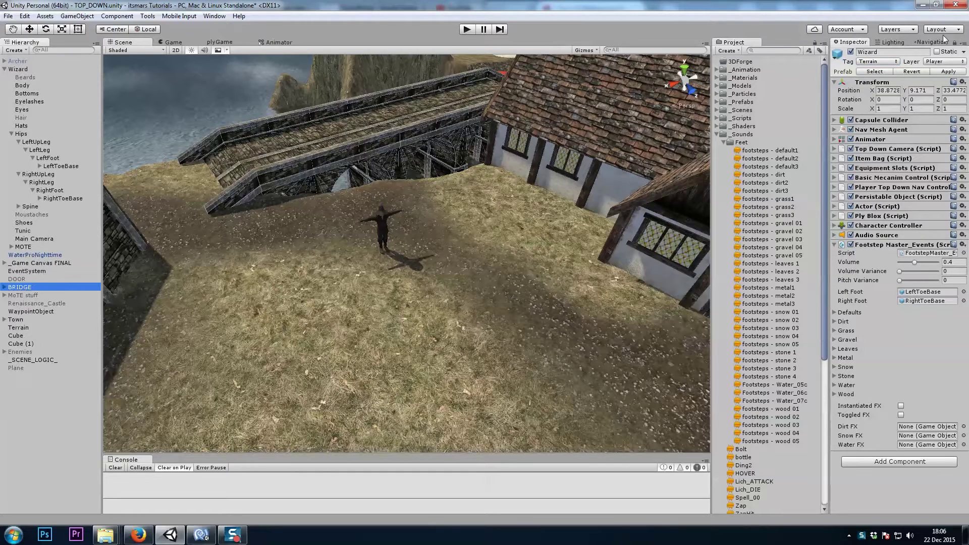
left_click(890, 62)
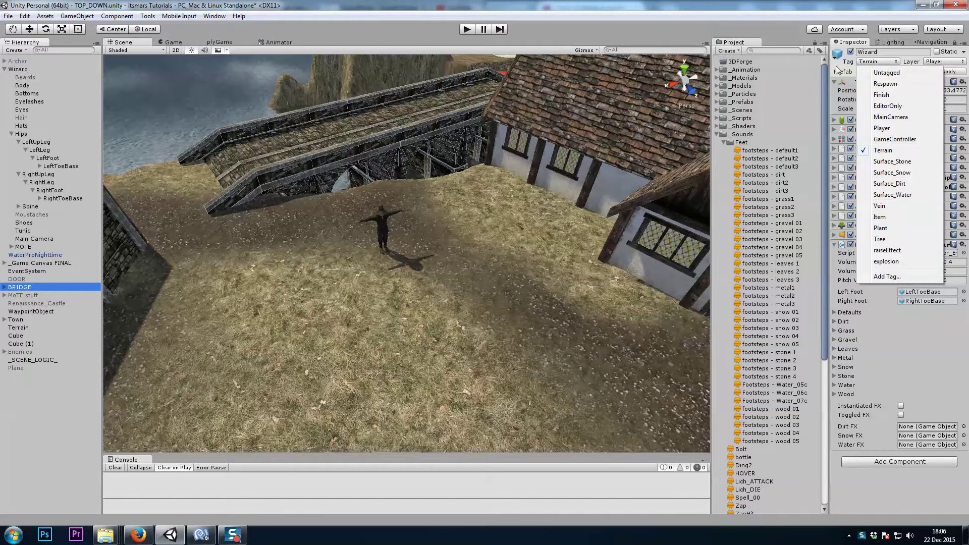
left_click(906, 22)
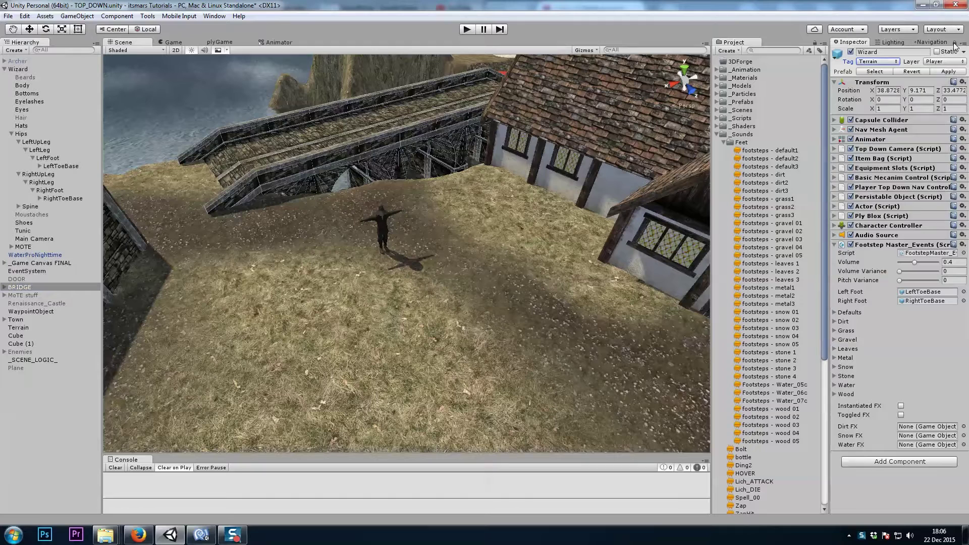
left_click(955, 44)
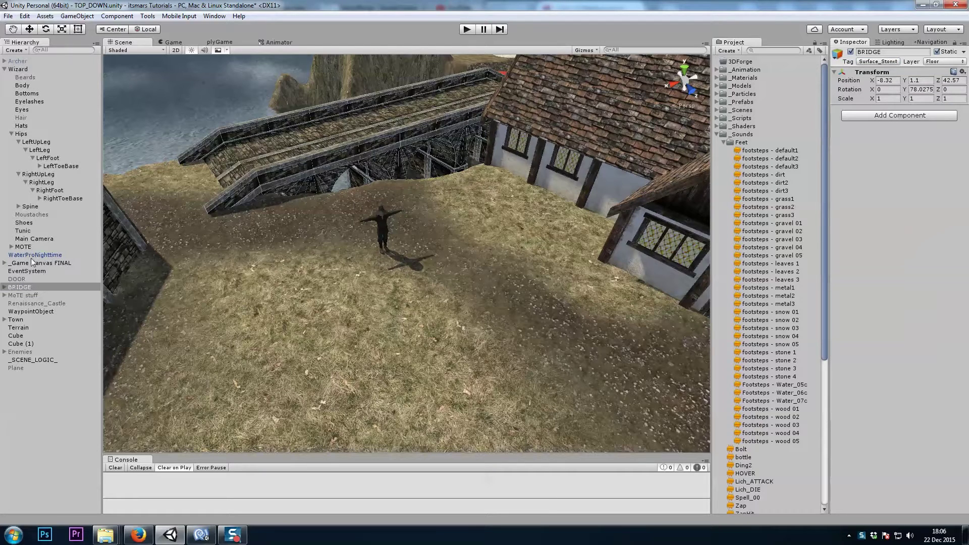
Tag the Wizard as Player and collapse its child objects.
left_click(19, 69)
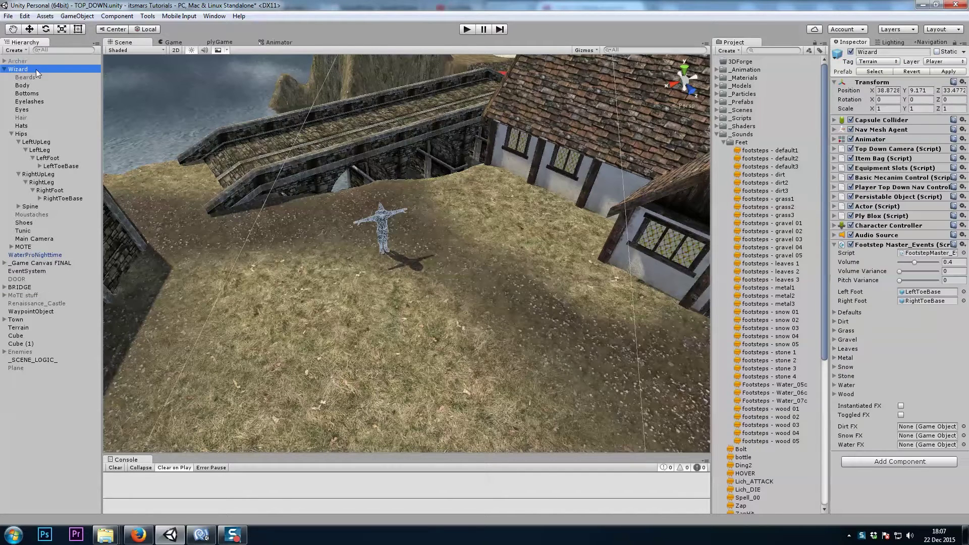
left_click(883, 61)
left_click(893, 130)
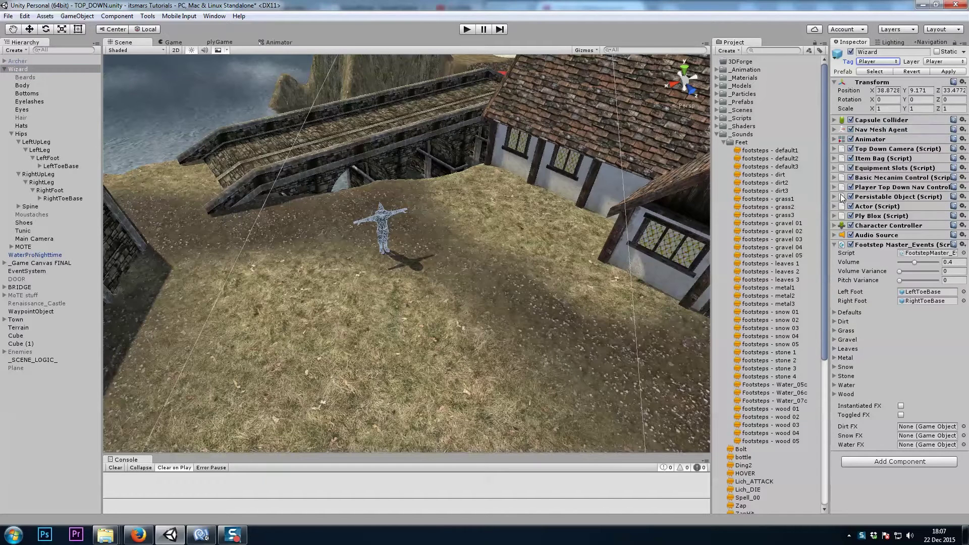
left_click(23, 85)
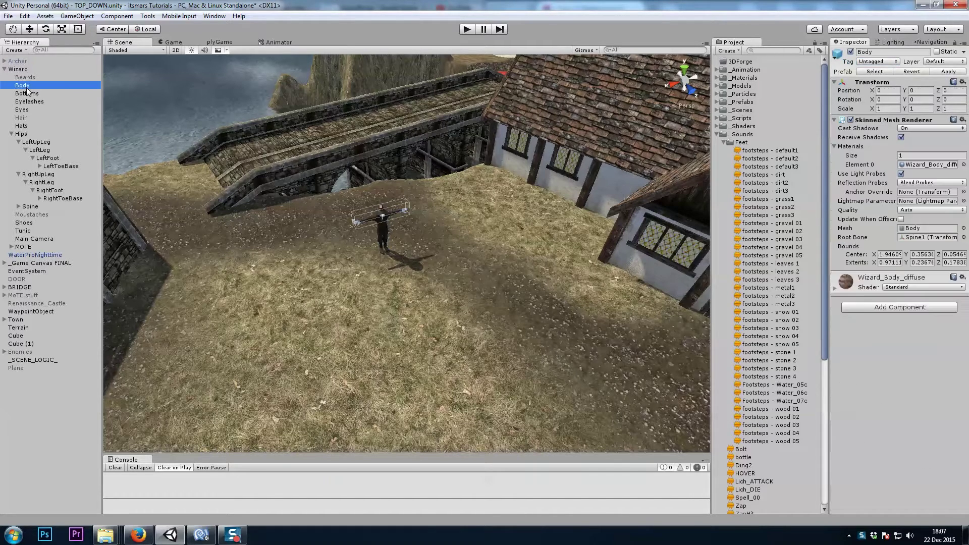
key("Up")
key("Up")
key("Up")
key("Down")
key("Left")
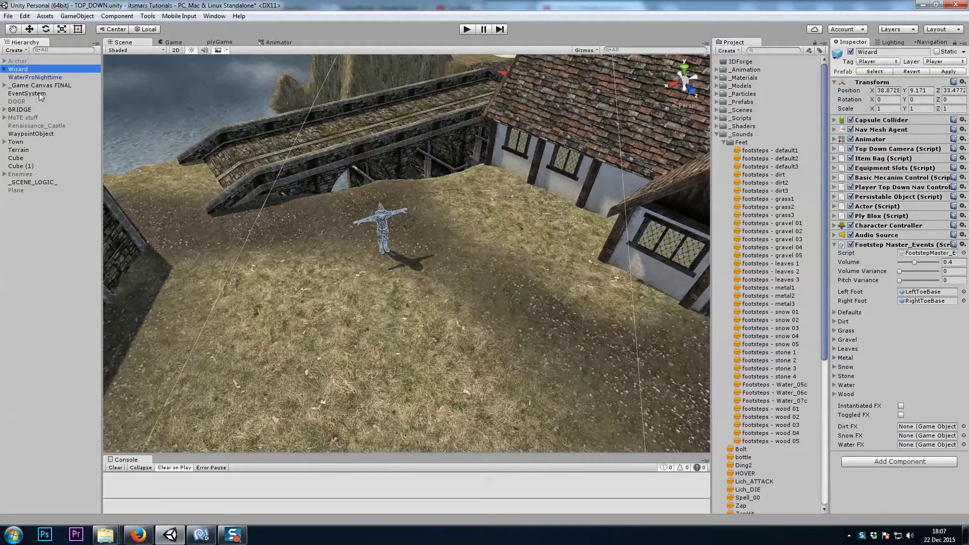
Confirm the Terrain is tagged Terrain and the BRIDGE is tagged Surface_Stone.
left_click(20, 150)
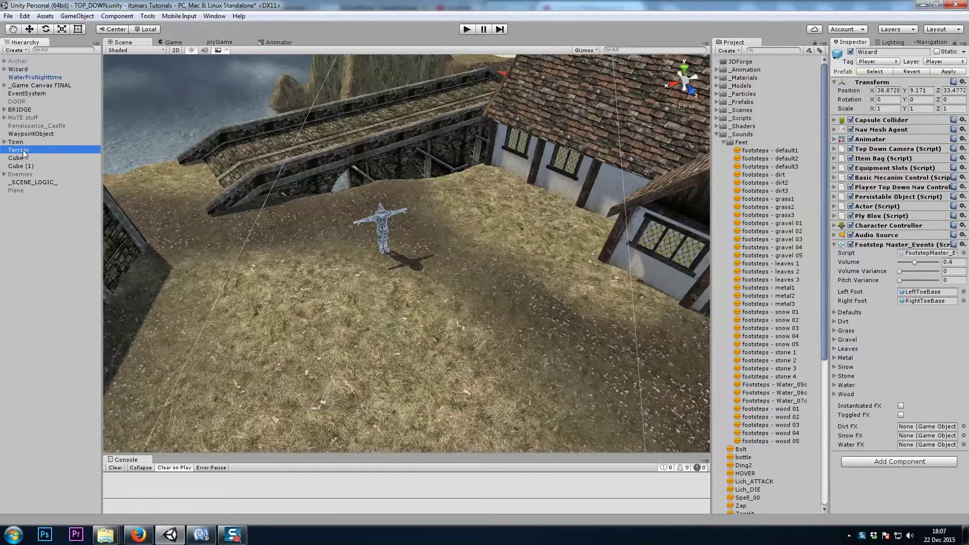
left_click(878, 61)
left_click(882, 150)
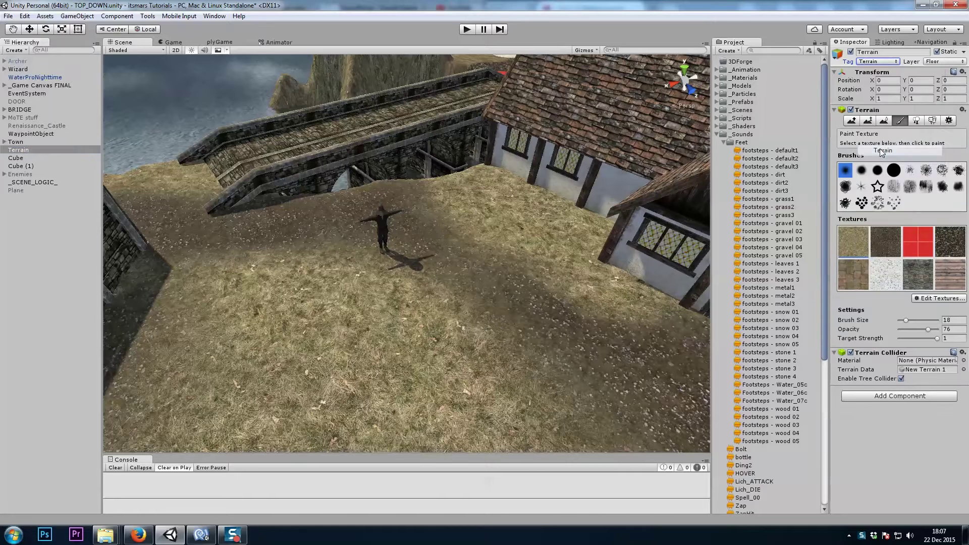
left_click(23, 110)
left_click(878, 61)
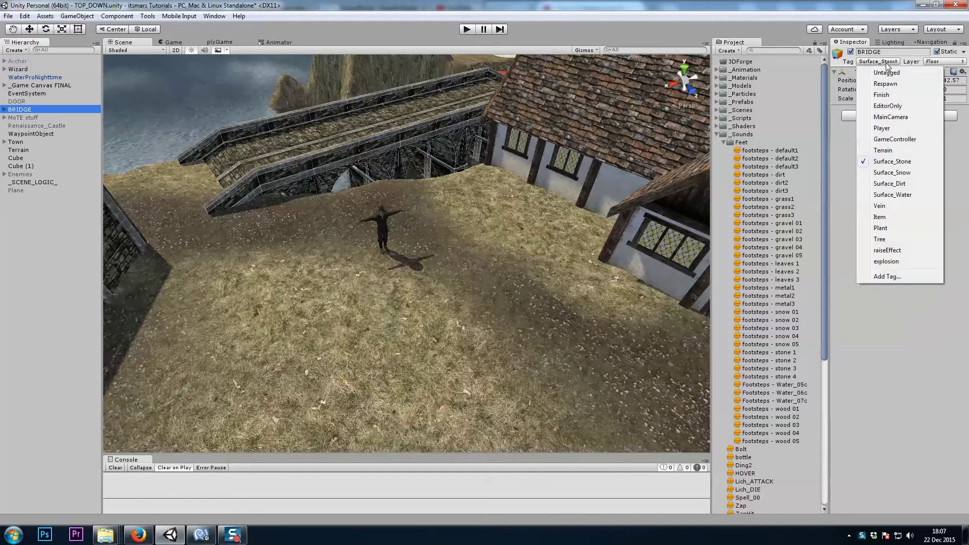
left_click(896, 162)
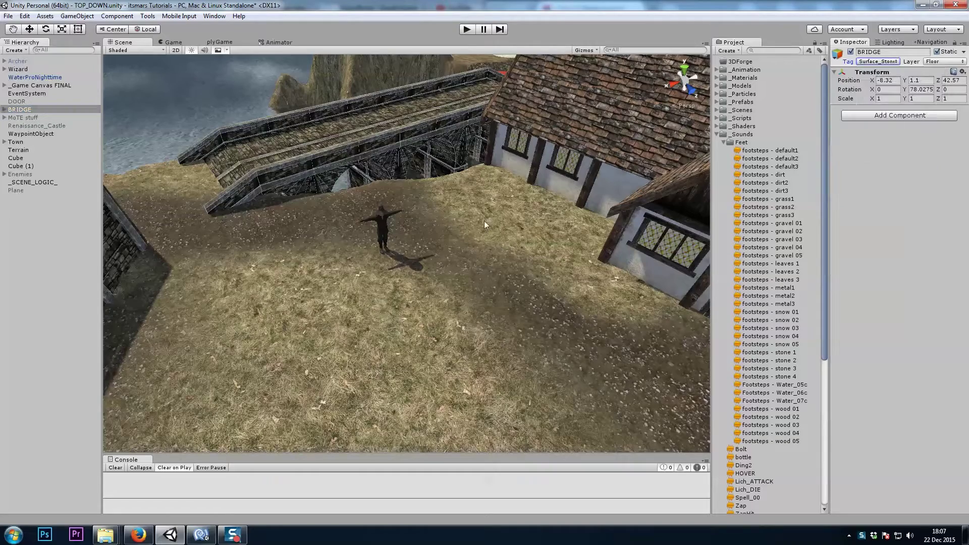
right_click_drag(422, 211, 395, 180, "alt")
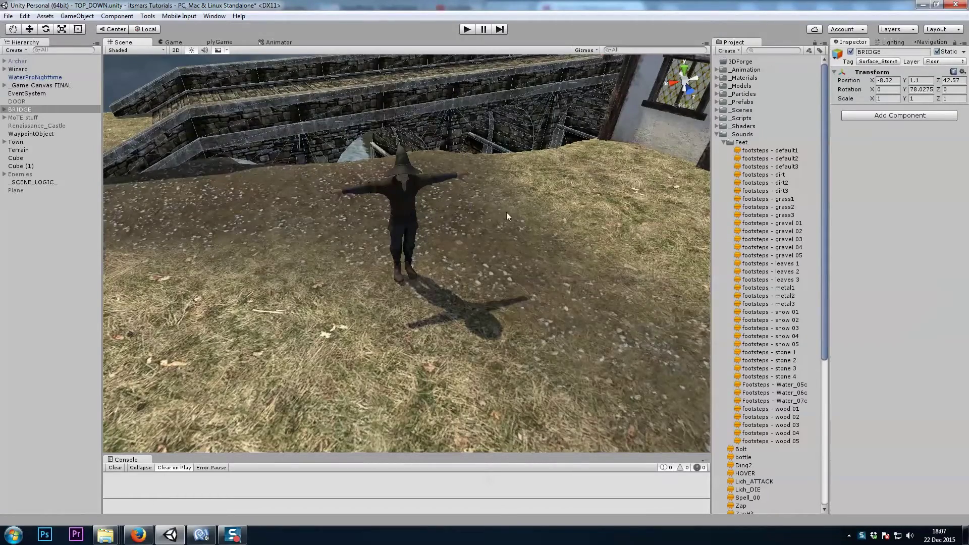
Move in close to the Wizard and check its Left and Right Foot bone references.
right_click_drag(506, 212, 442, 229)
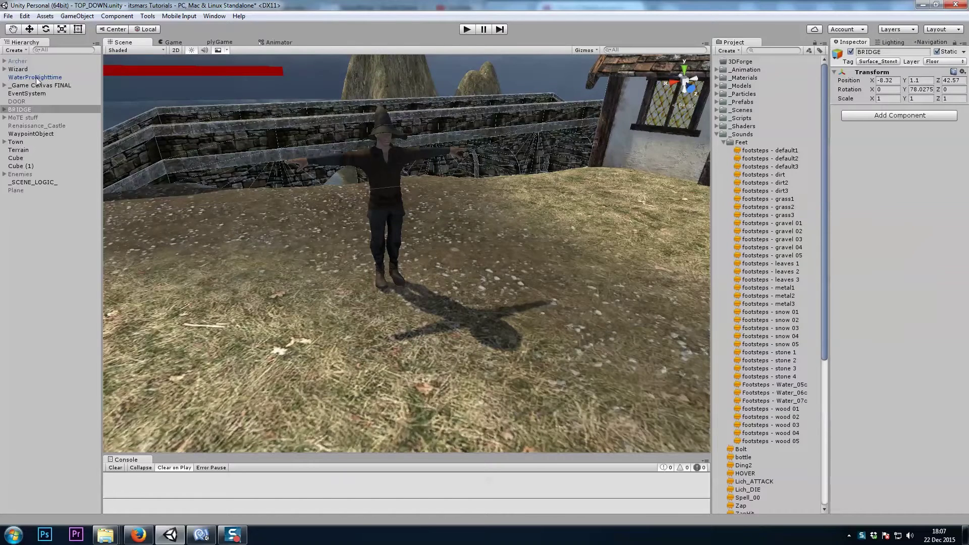
left_click(20, 69)
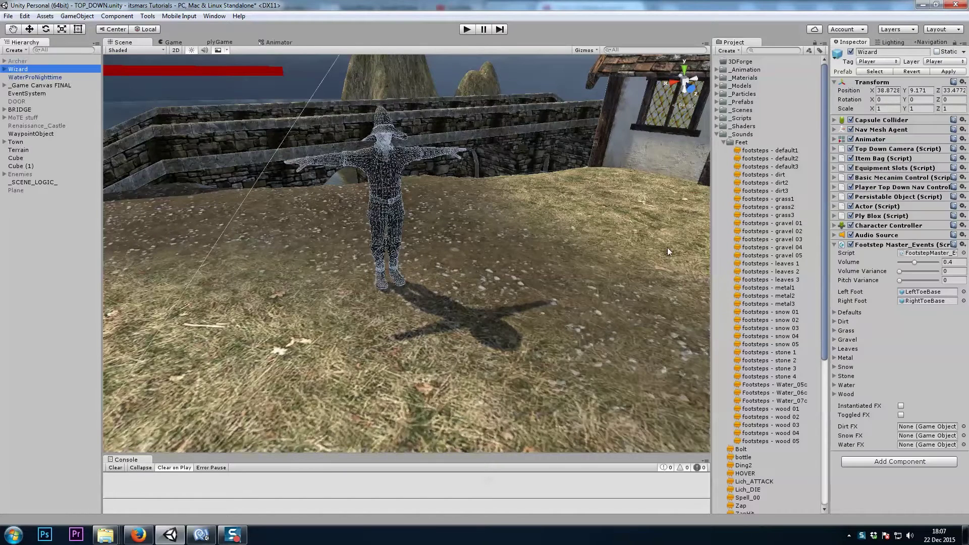
left_click(861, 294)
left_click(855, 301)
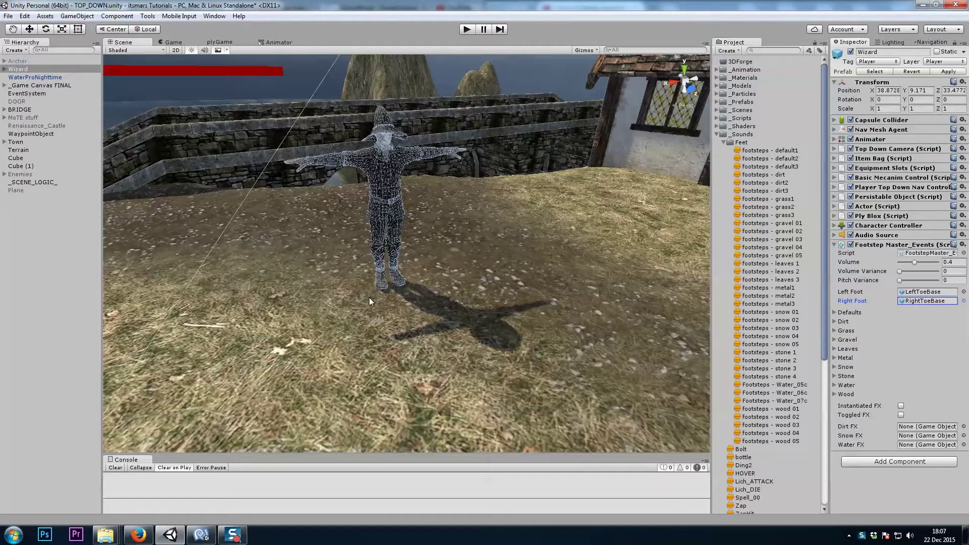
scroll(391, 286, "down", 5)
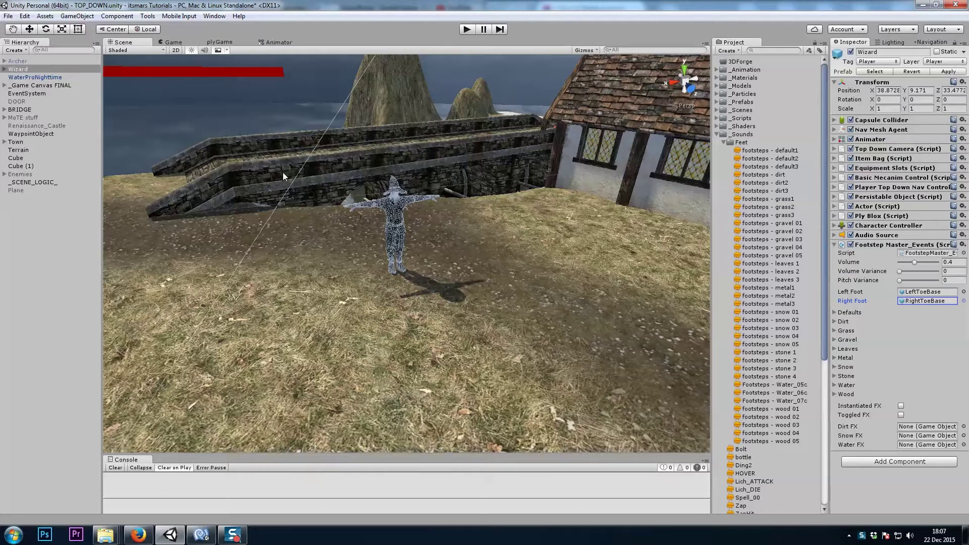
Review the Stone sound list, then select the terrain to show its Paint Texture tool.
left_click(833, 376)
left_click(834, 376)
left_click(537, 234)
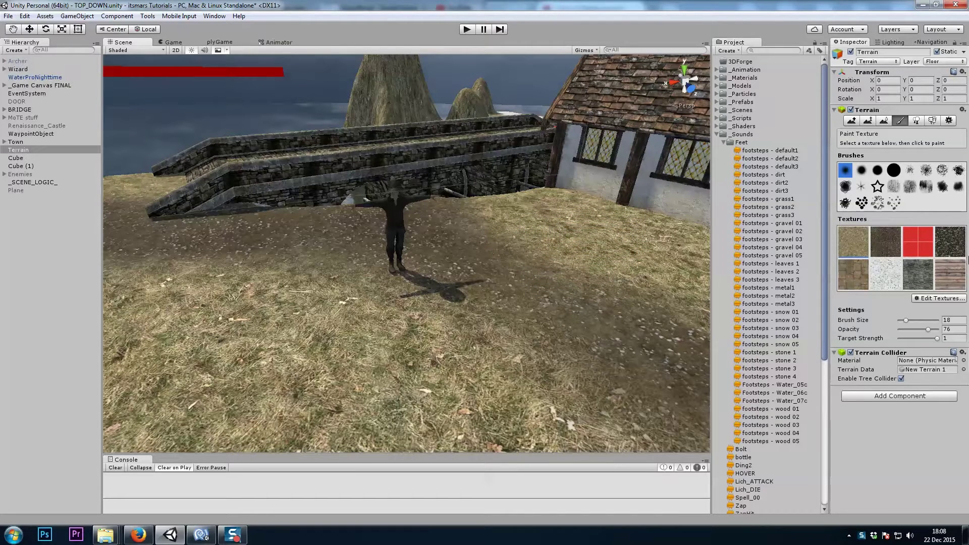
Paint the dark dirt texture near the wizard and inspect the Myterrain_dirt texture.
left_click(885, 242)
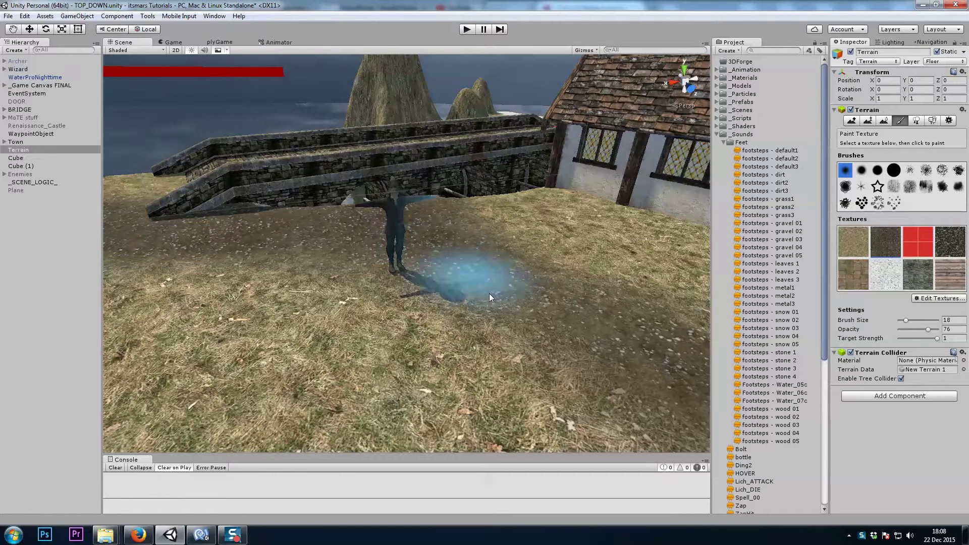
left_click(523, 319)
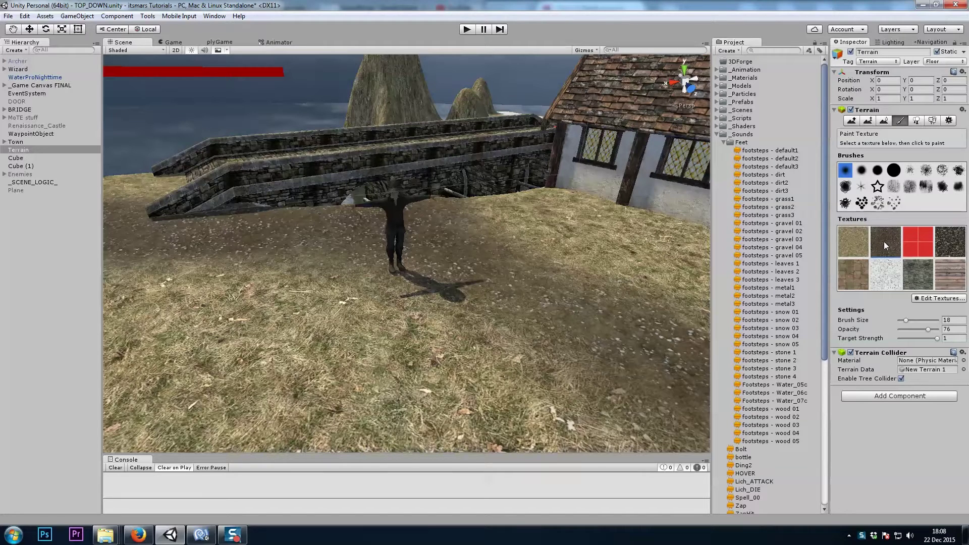
left_click(717, 135)
left_click(717, 142)
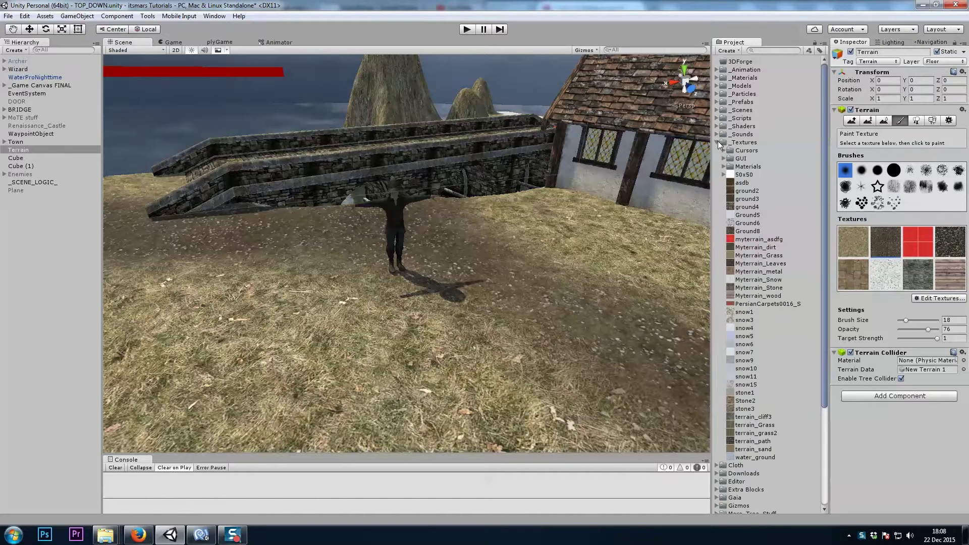
left_click(772, 248)
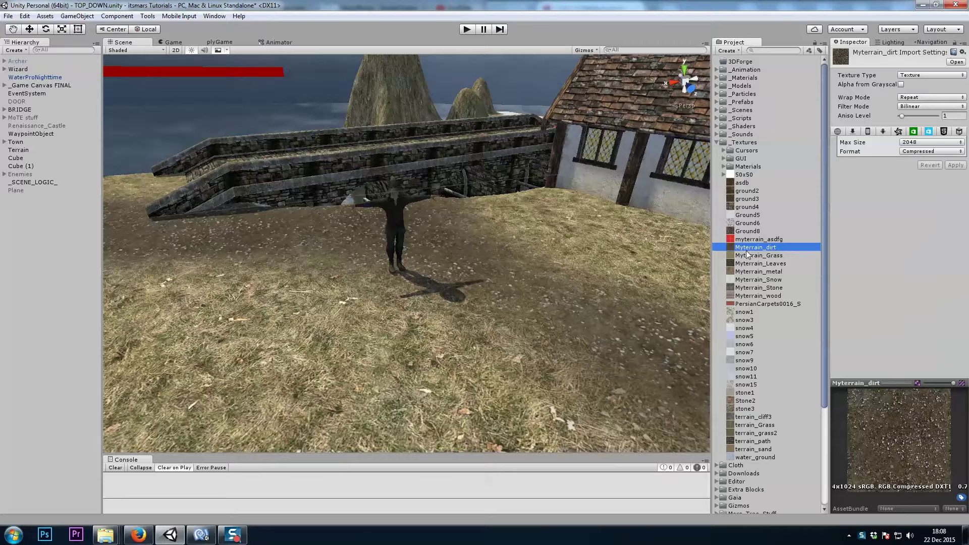
Check that the Wizard's Dirt list holds the three dirt footstep clips.
left_click(19, 69)
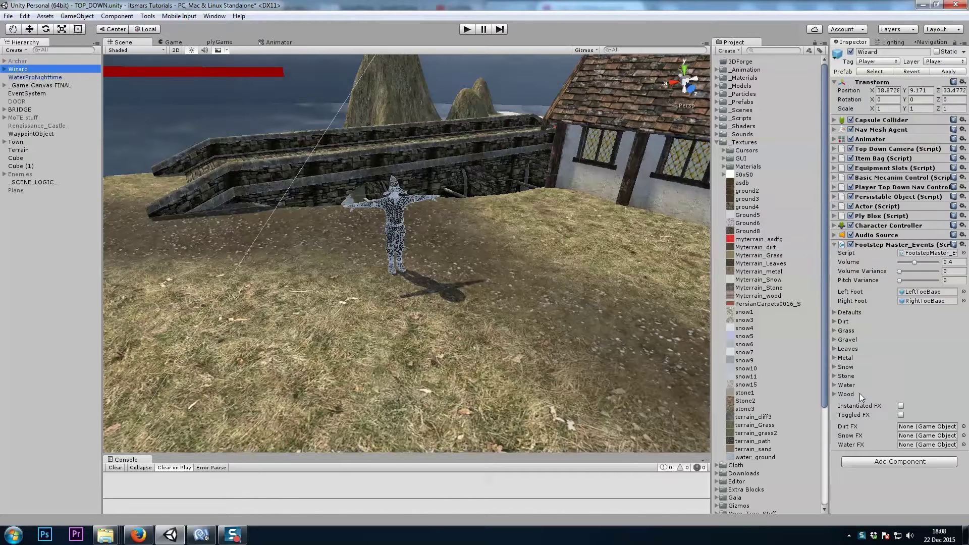
left_click(835, 322)
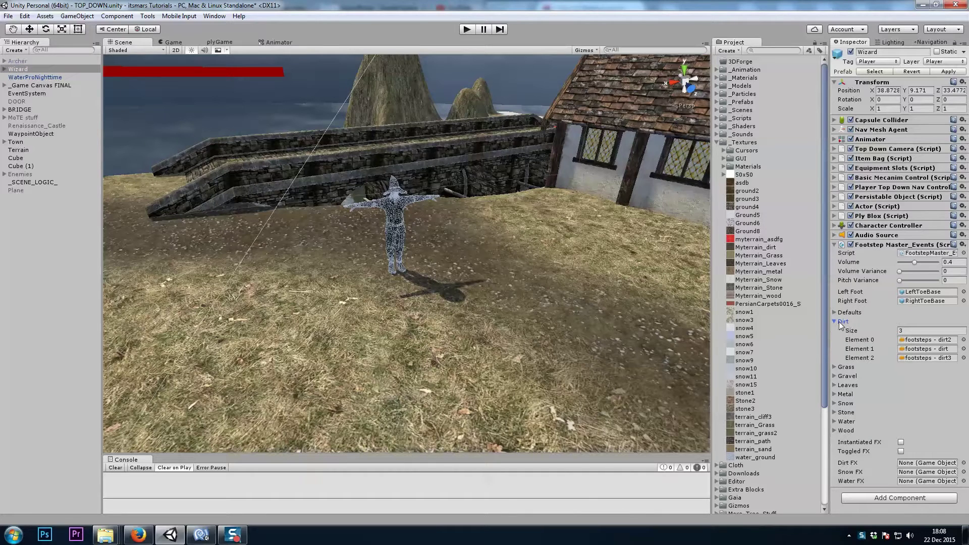
left_click(835, 322)
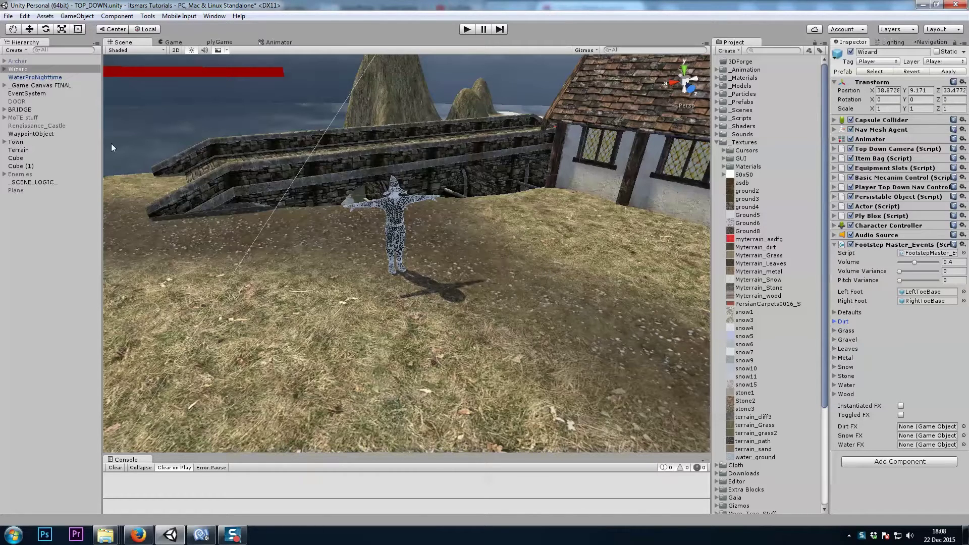
From the Animator's Standing_Run_Forward state, bring up the model's animation import settings.
left_click(274, 43)
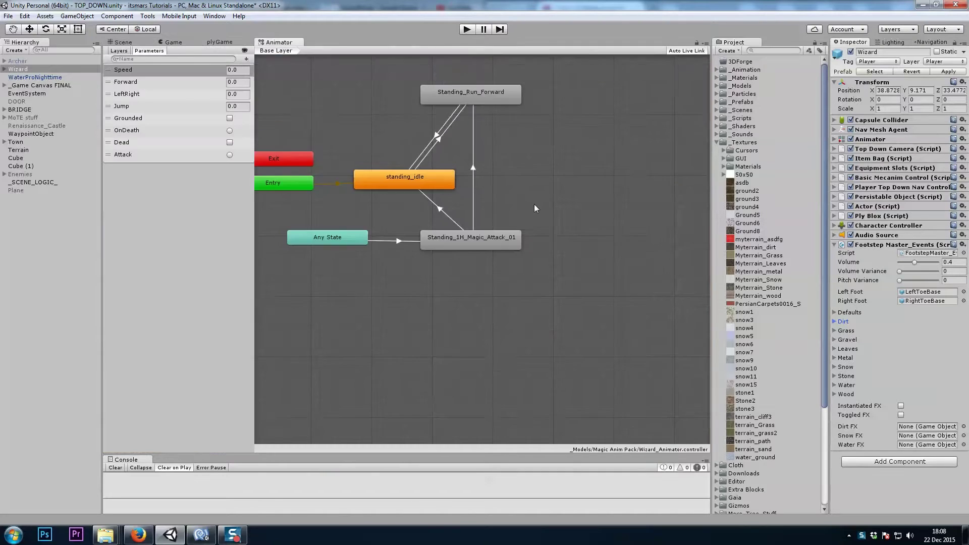
left_click(495, 161)
left_click(912, 76)
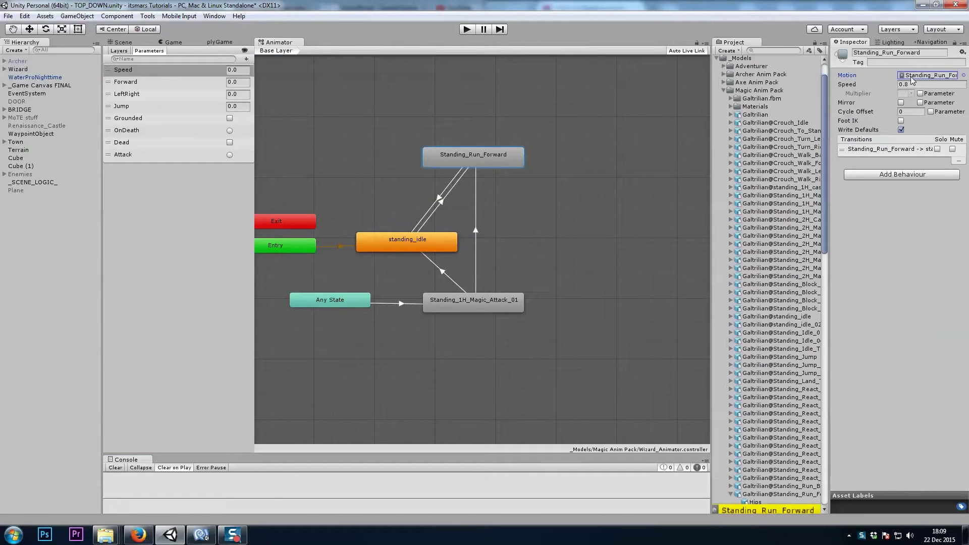
left_click(777, 495)
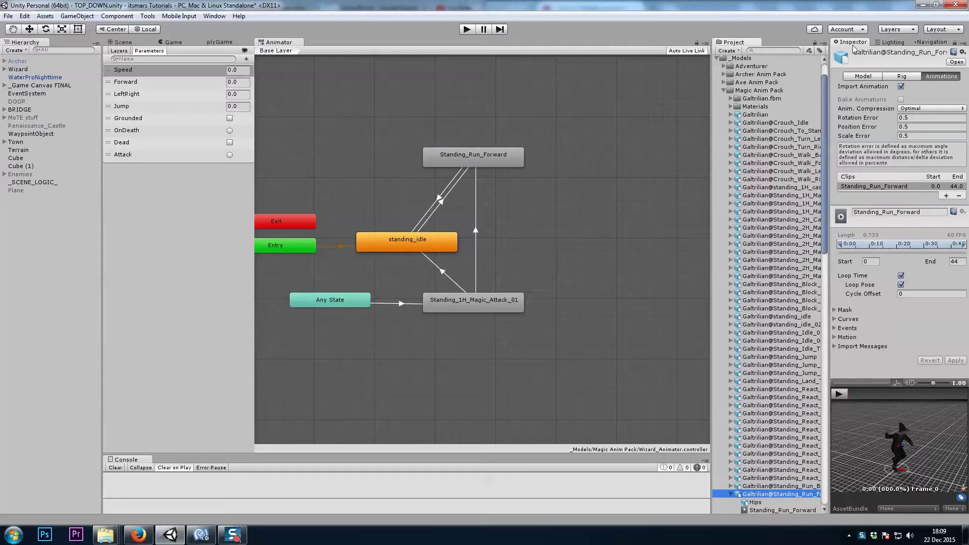
left_click(862, 75)
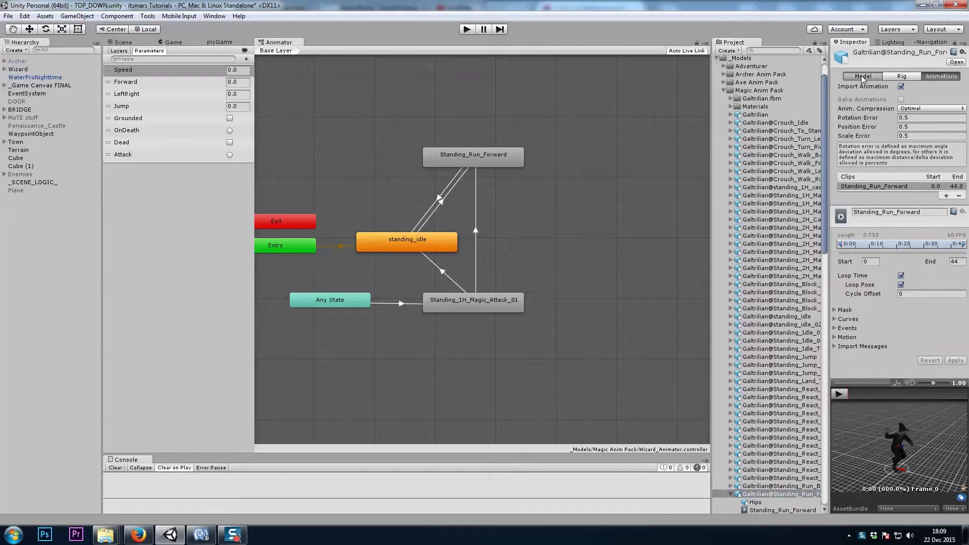
left_click(941, 76)
left_click_drag(830, 149, 762, 159)
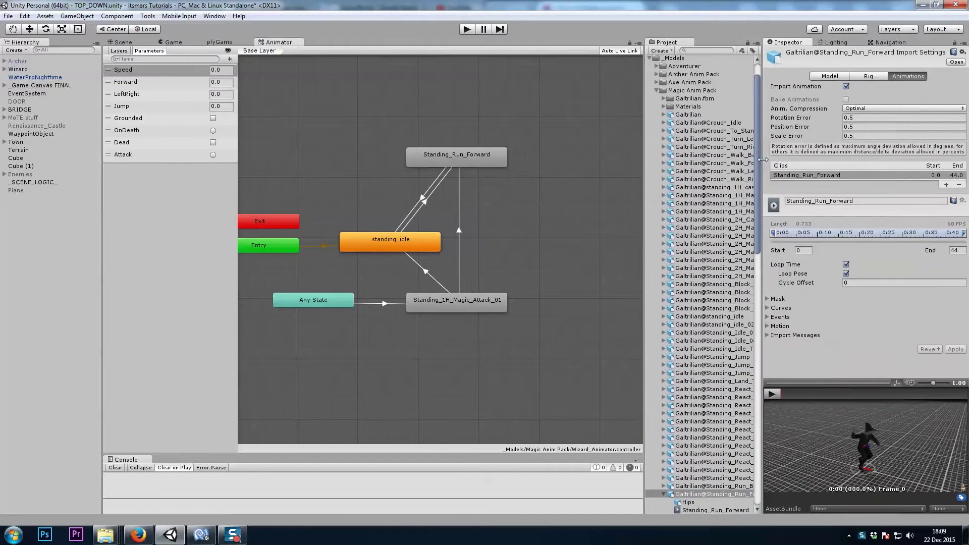
Expand the clip's Events timeline, enlarge and orbit the preview, and scrub toward frame 15.
left_click(814, 318)
left_click(767, 318)
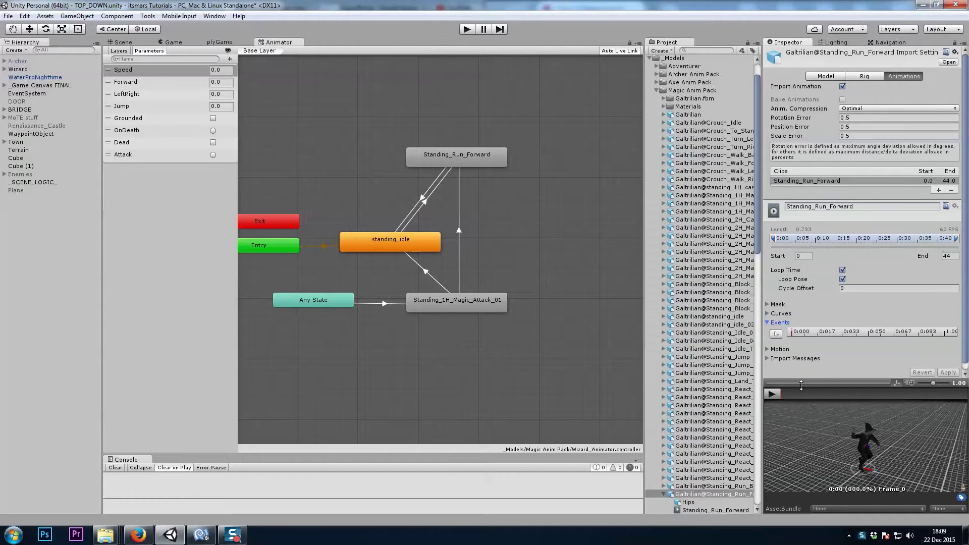
left_click_drag(801, 385, 728, 260)
scroll(784, 208, "down", 5)
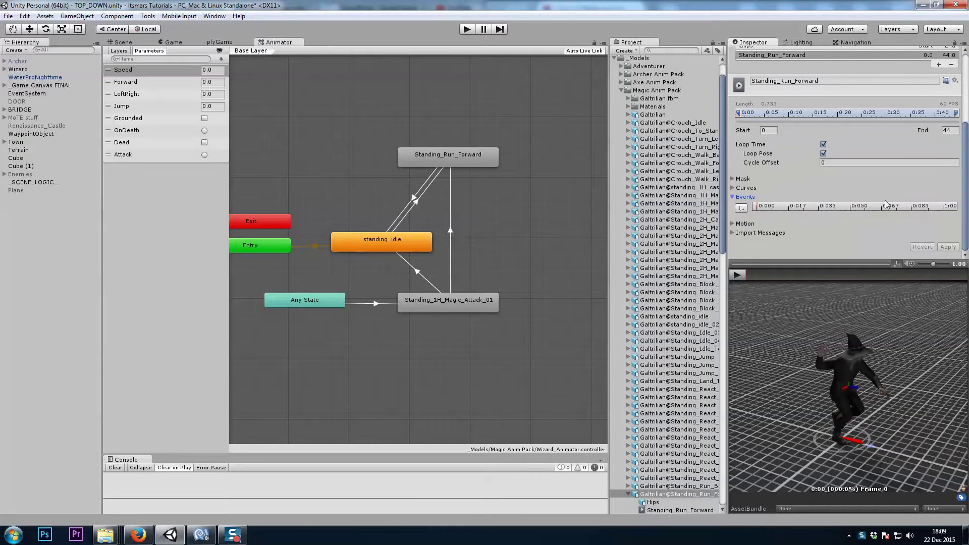
left_click_drag(796, 384, 858, 383)
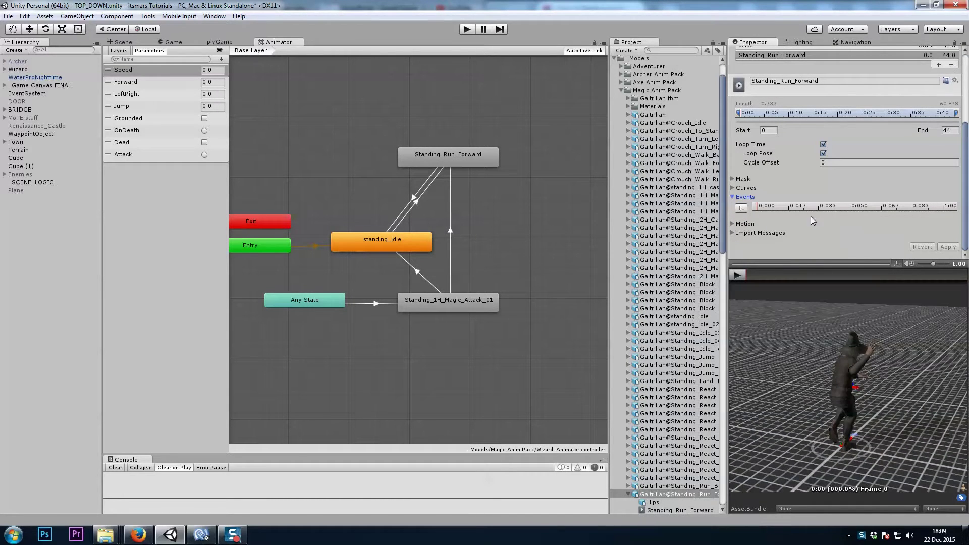
left_click_drag(835, 327, 867, 321)
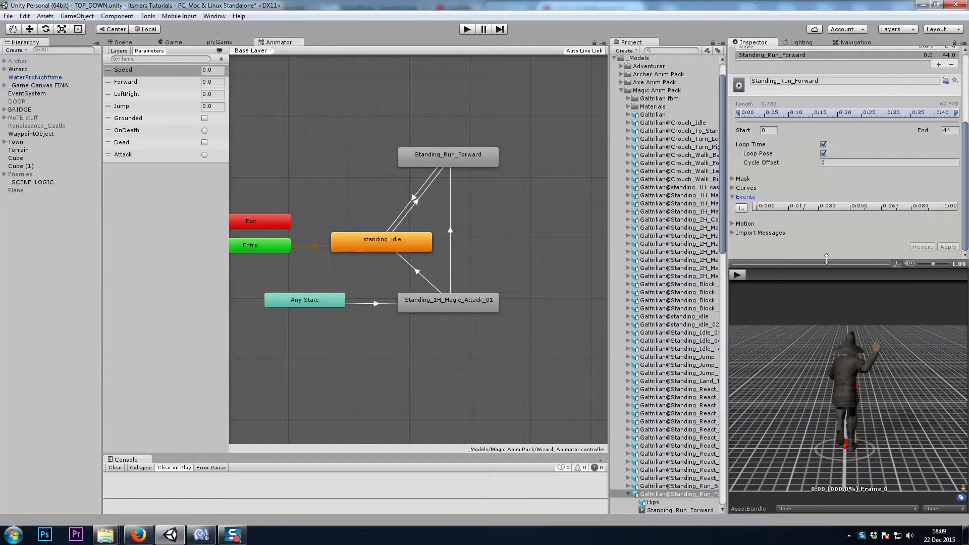
left_click_drag(748, 274, 782, 274)
left_click_drag(820, 308, 823, 278)
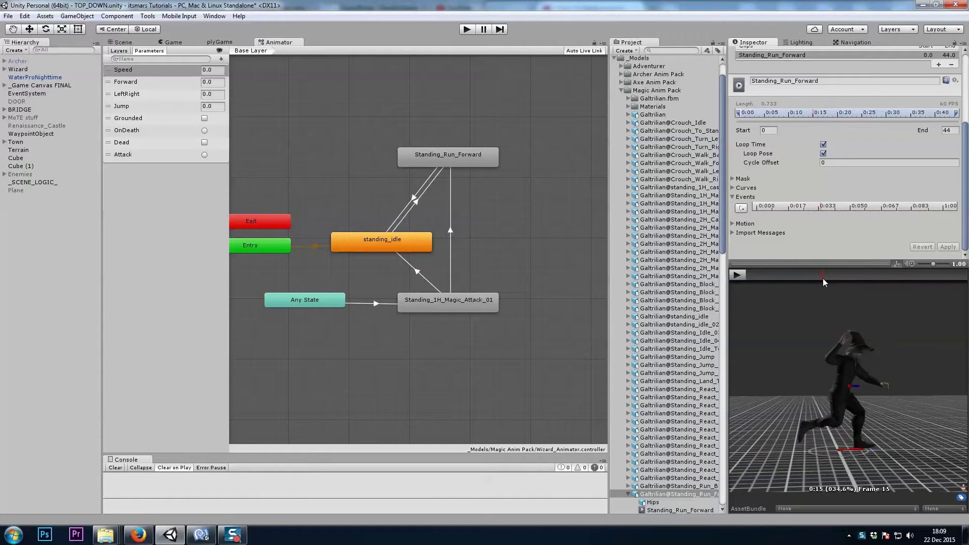
Add a Footstep animation event at frame 15 of the run clip.
left_click(741, 208)
left_click(472, 225)
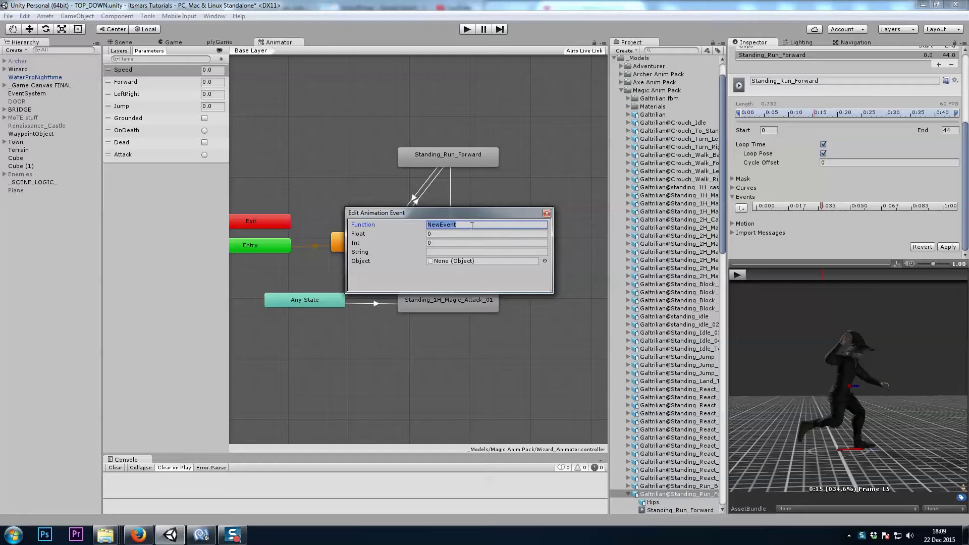
type("FootstepLeft")
left_click(546, 214)
Add a FootstepRight event at frame 38, apply the clip changes, and reselect the Wizard.
left_click_drag(822, 275, 938, 277)
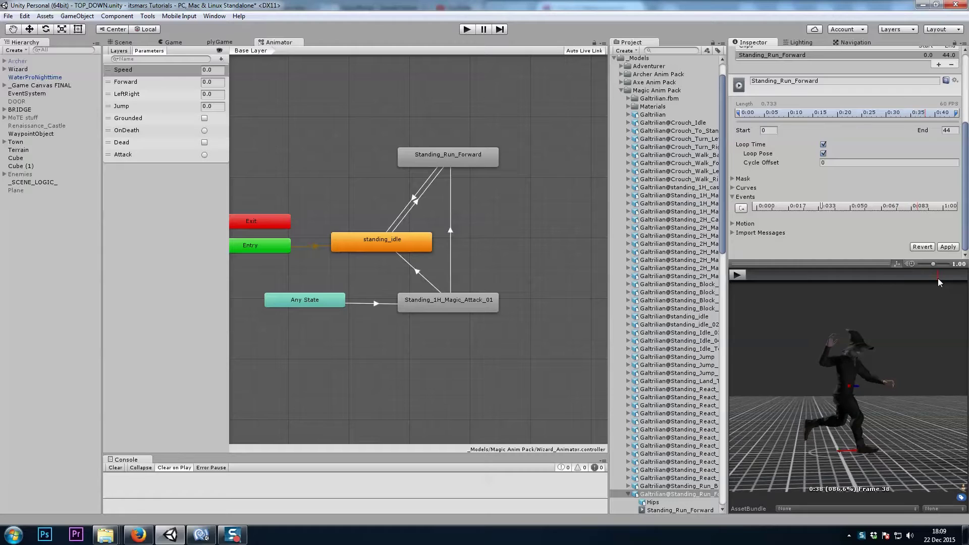
left_click(741, 208)
left_click(479, 225)
type("FootstepRight")
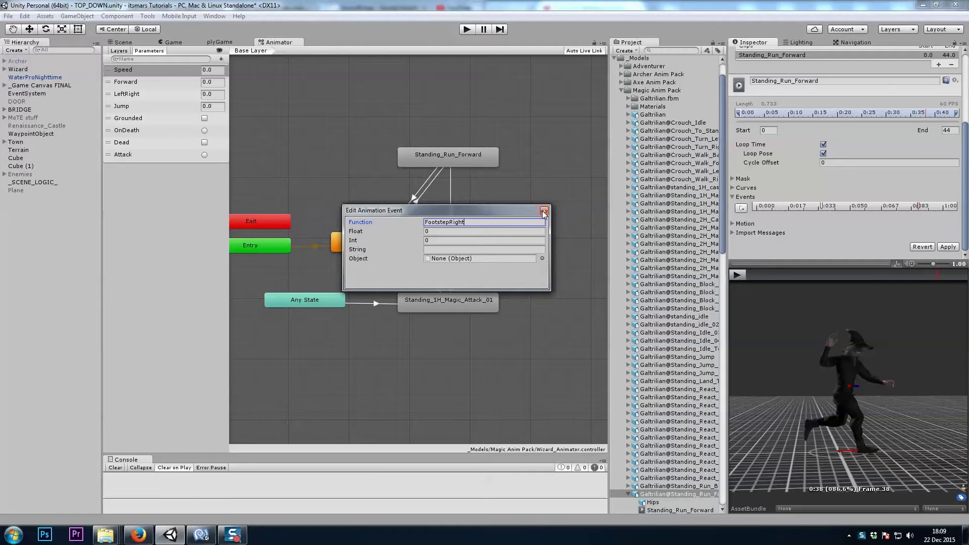
left_click(544, 211)
left_click(952, 248)
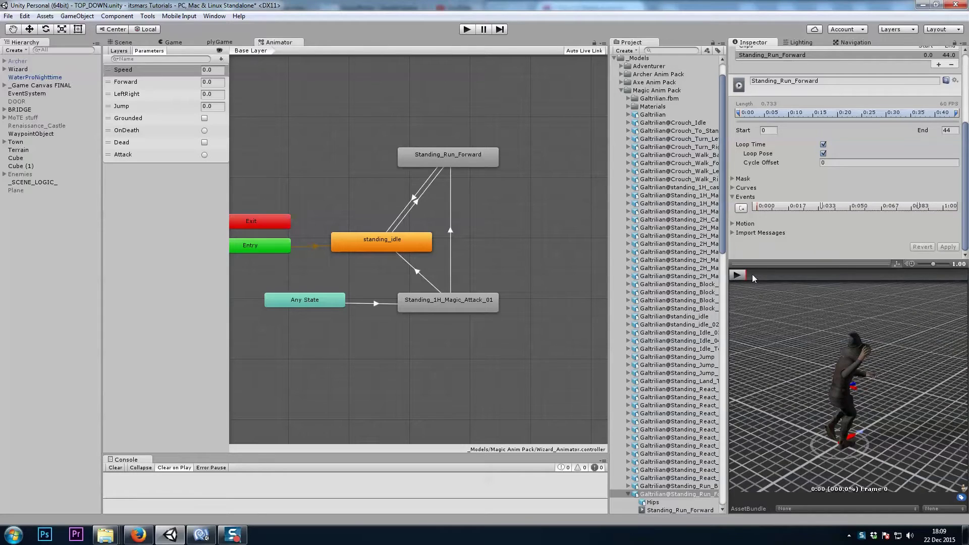
left_click_drag(752, 274, 825, 278)
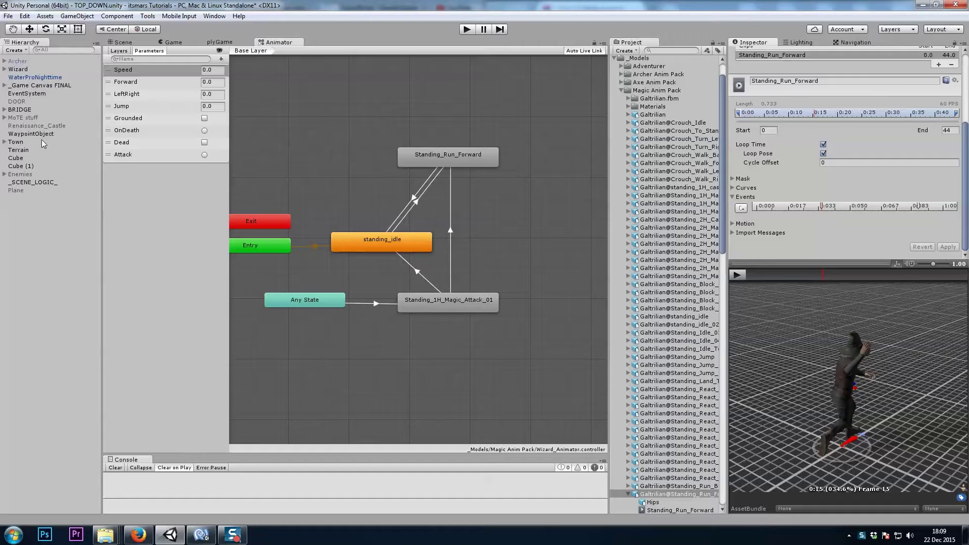
left_click(18, 70)
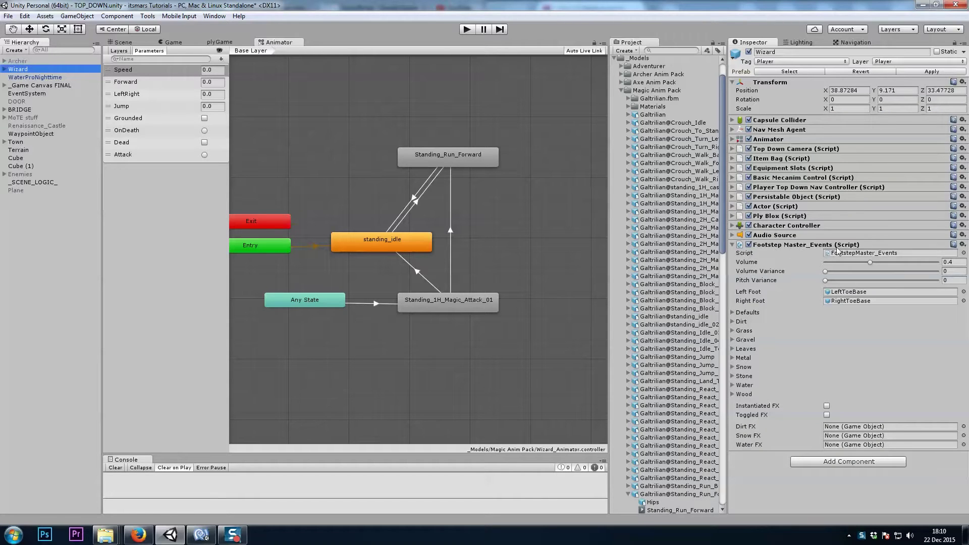
double_click(851, 253)
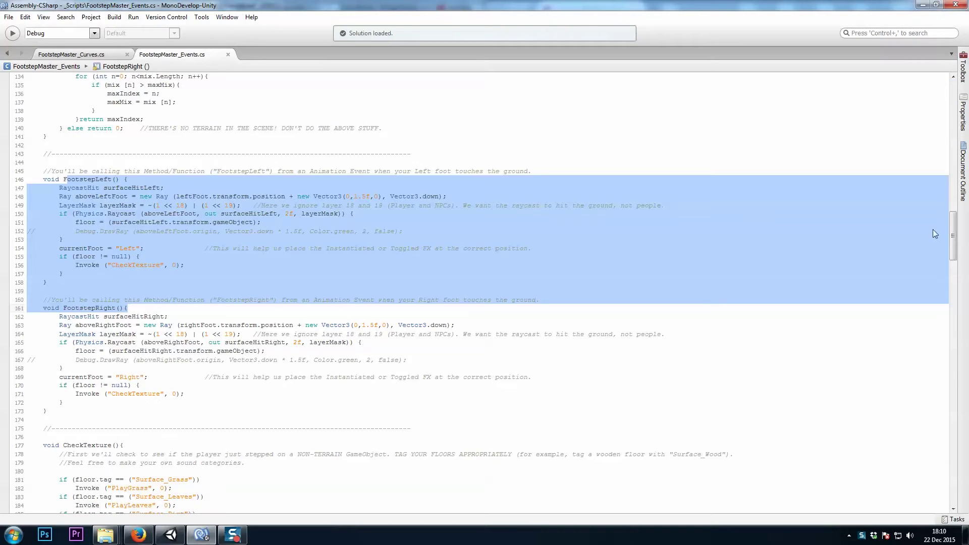
left_click(48, 181)
left_click_drag(45, 182, 230, 278)
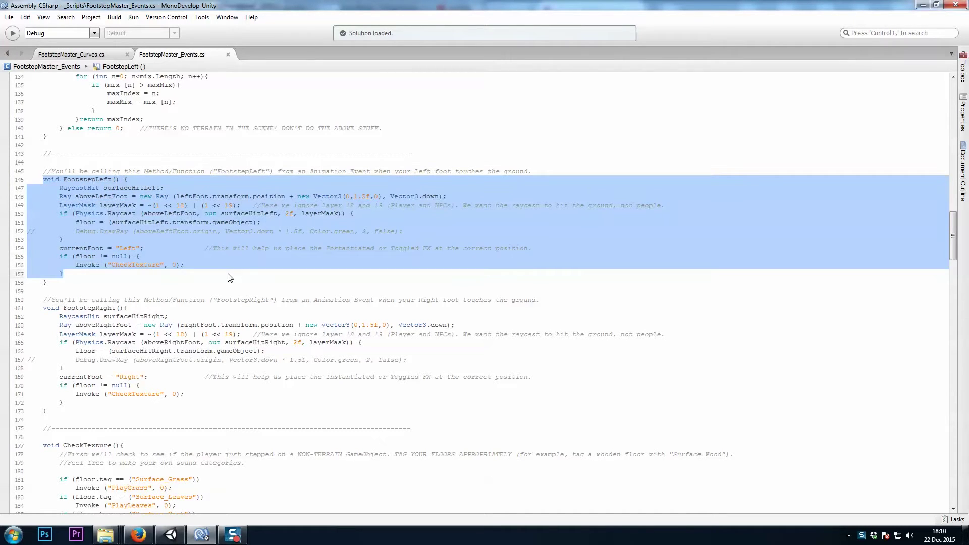
left_click_drag(44, 308, 235, 408)
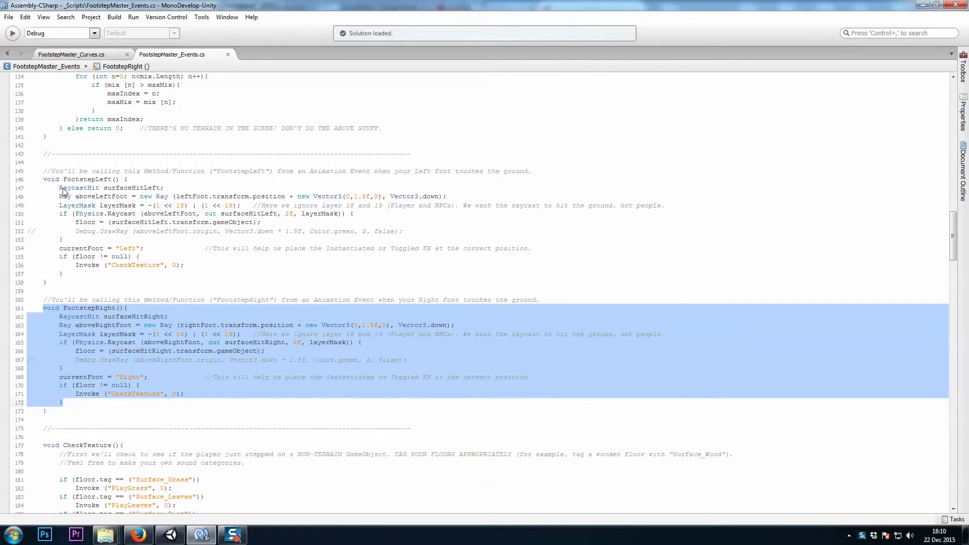
left_click_drag(63, 191, 159, 235)
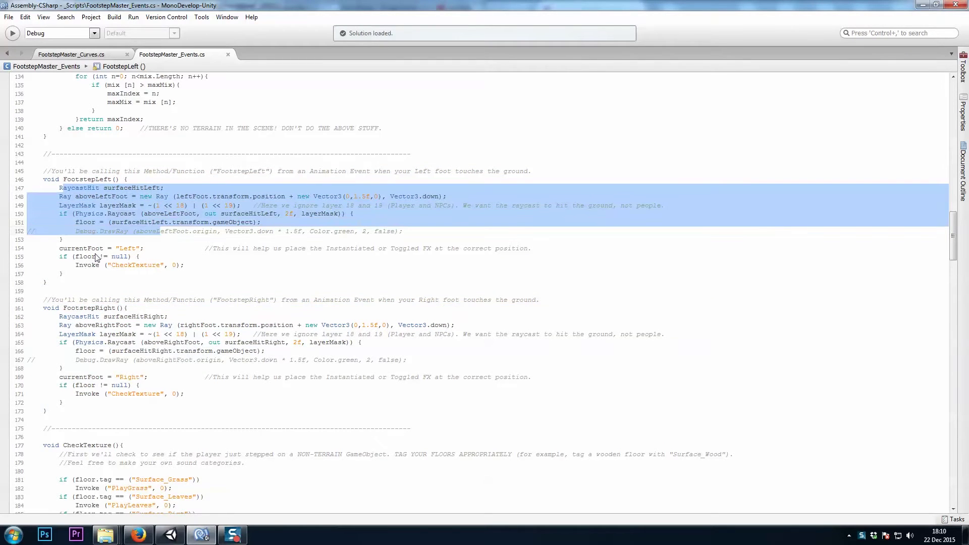
left_click_drag(108, 266, 162, 267)
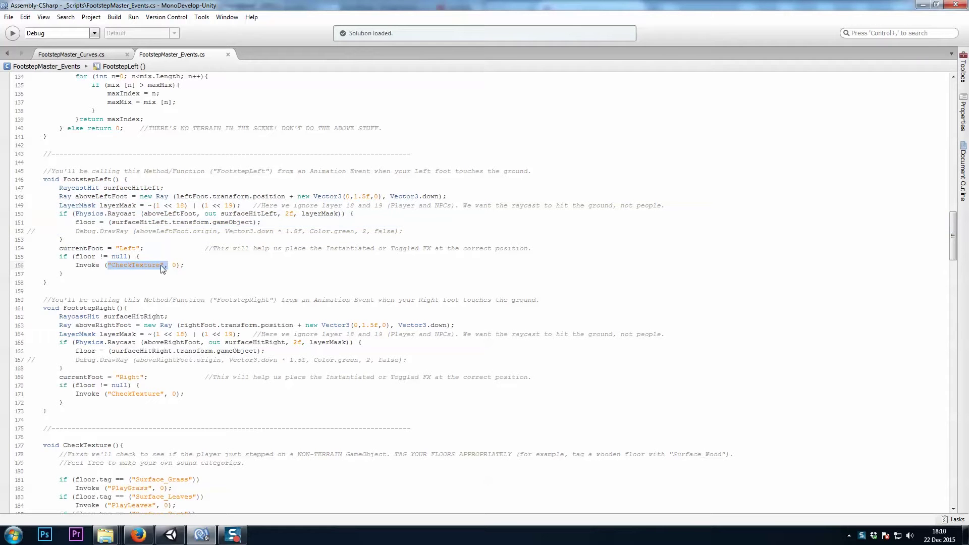
scroll(954, 236, "down", 13)
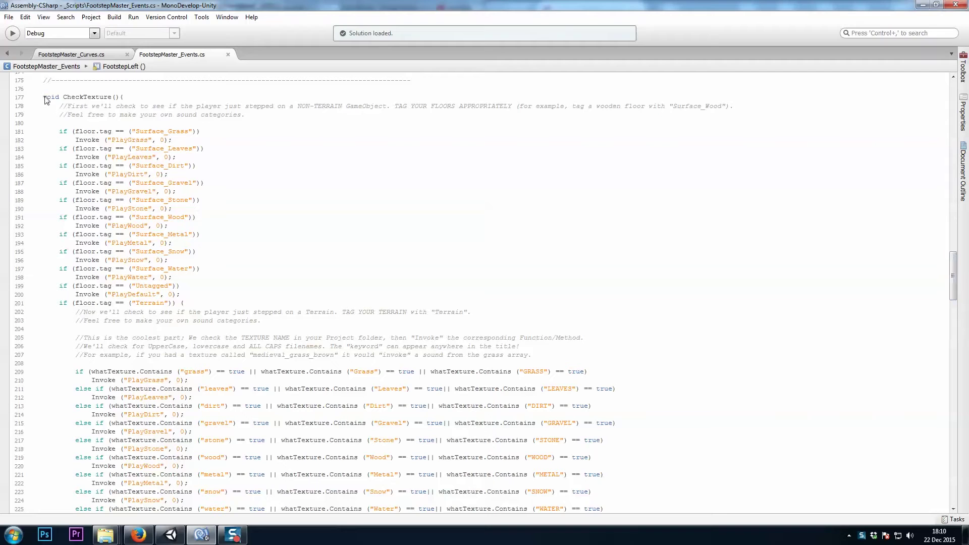
left_click_drag(45, 97, 232, 289)
left_click(218, 243)
left_click_drag(112, 157, 148, 157)
left_click_drag(135, 303, 170, 304)
left_click_drag(955, 256, 925, 284)
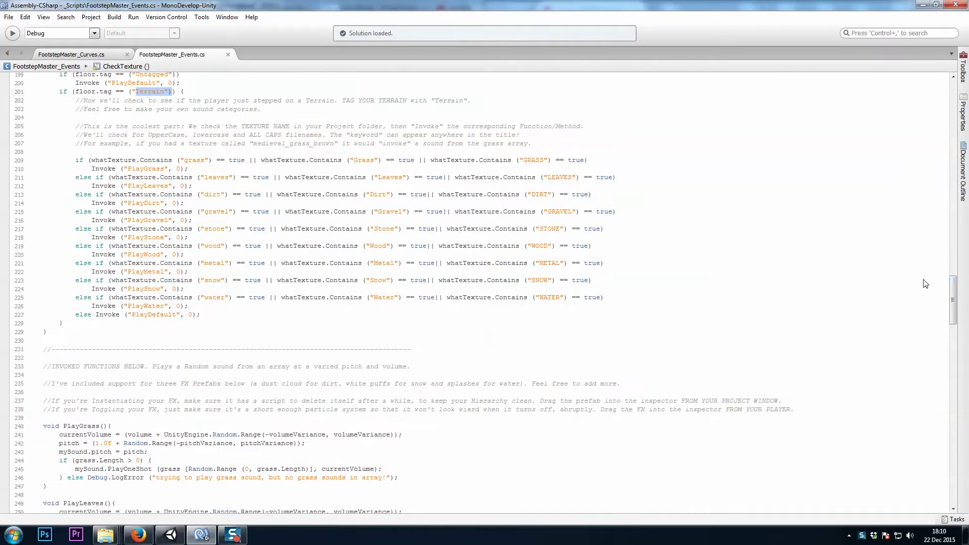
left_click_drag(184, 160, 205, 161)
left_click_drag(350, 161, 552, 160)
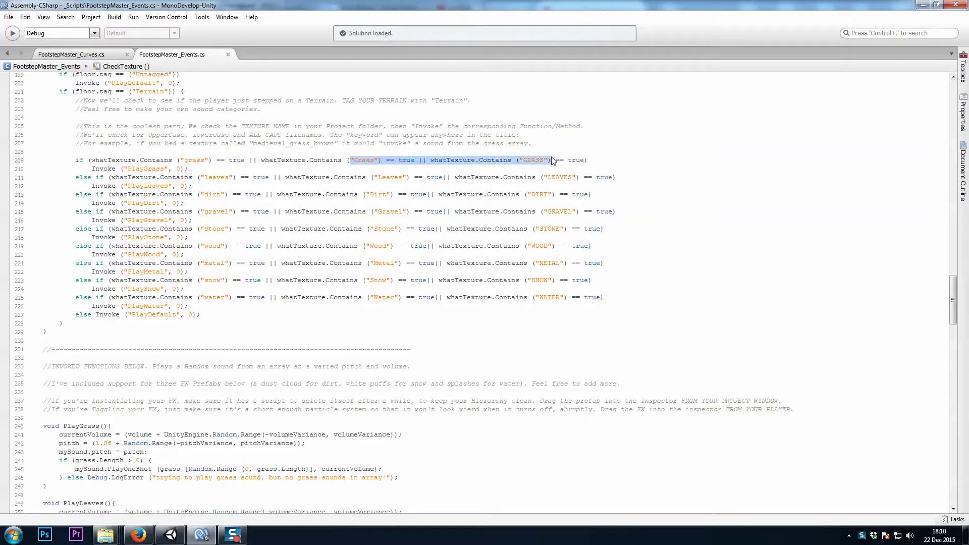
left_click_drag(128, 170, 164, 170)
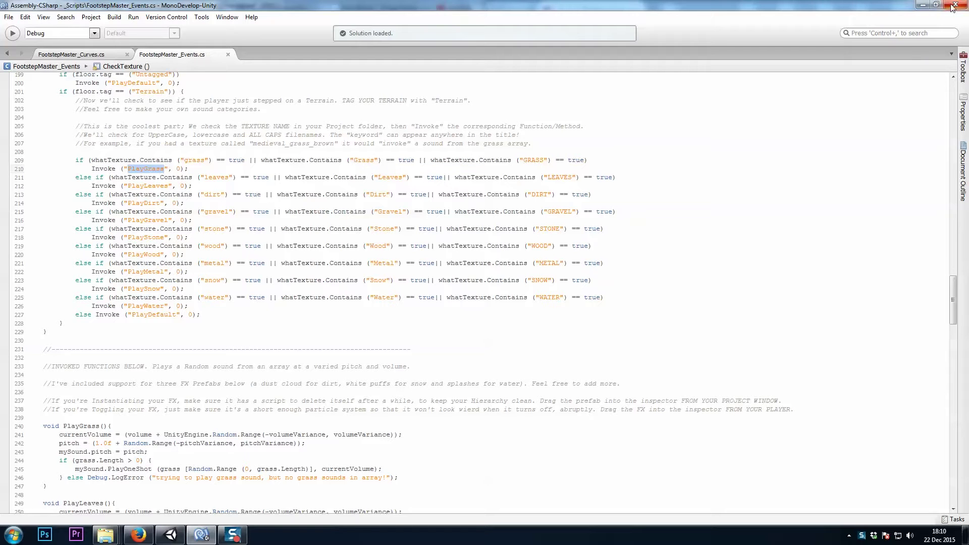
left_click(922, 5)
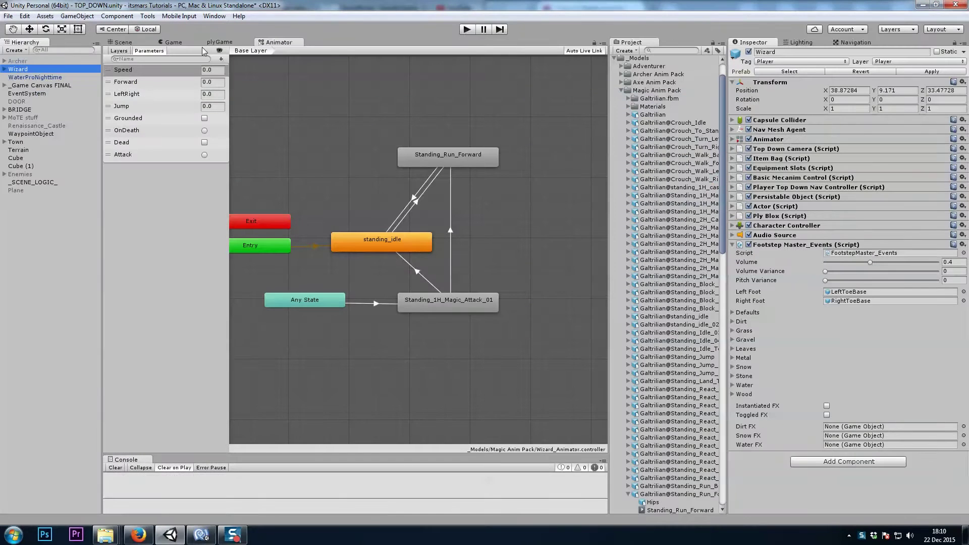
Play-test the Wizard walking onto the stone bridge and back to the ridge, then stop play mode.
left_click(123, 43)
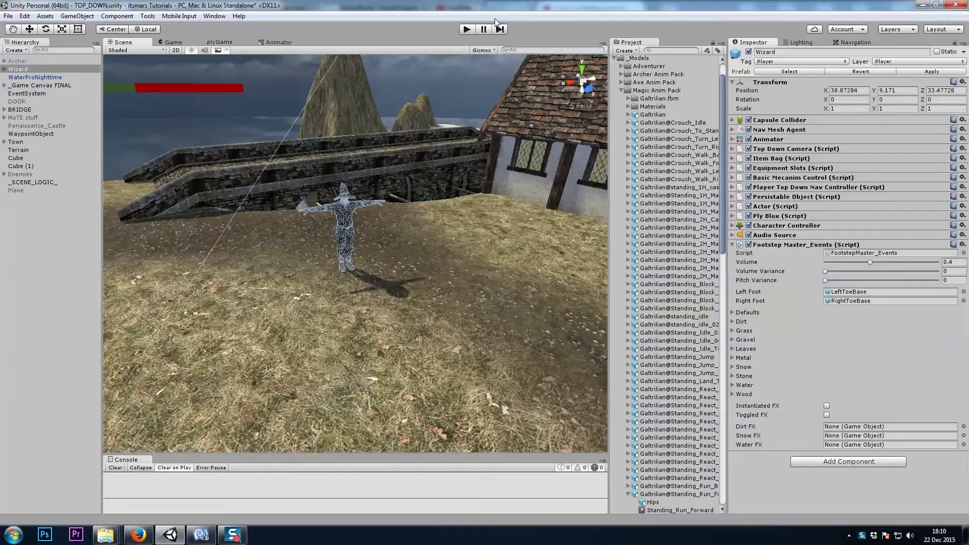
left_click(467, 29)
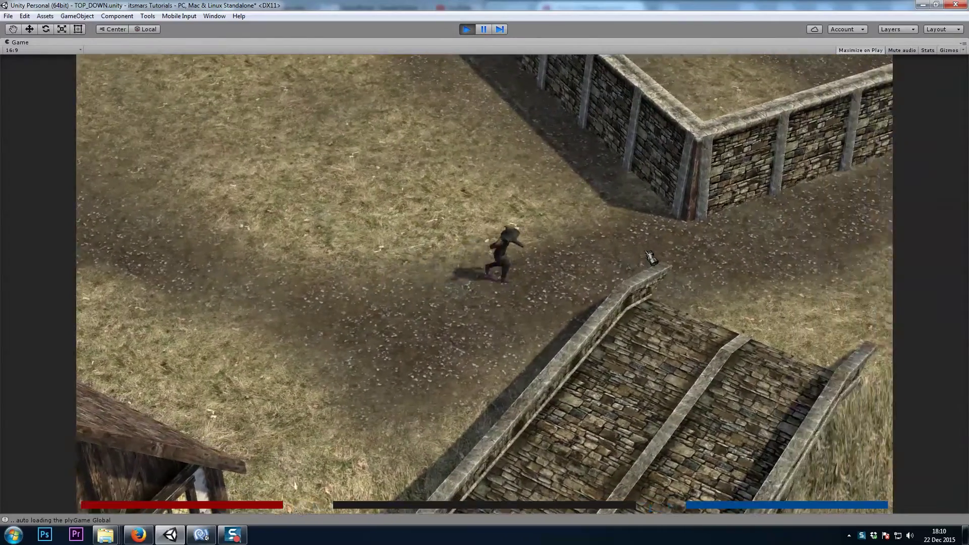
left_click(651, 257)
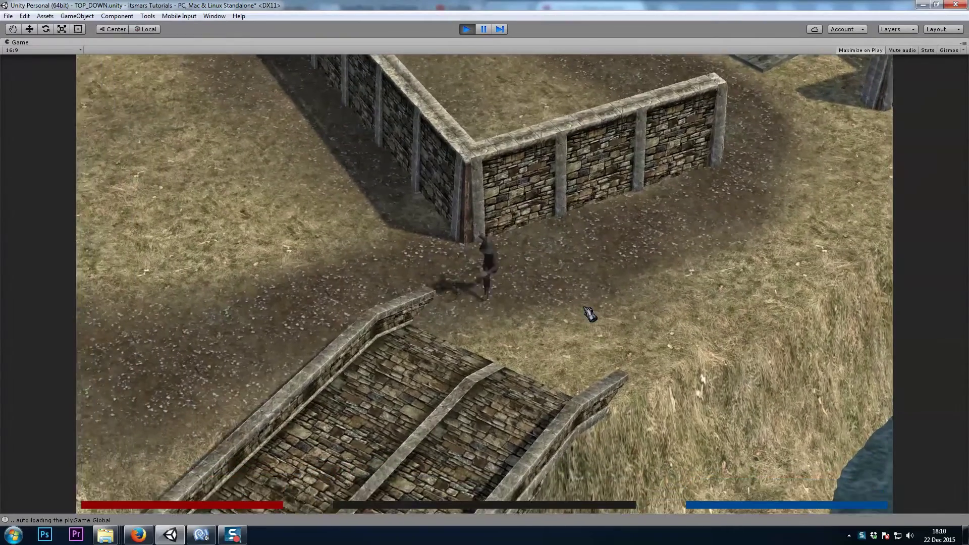
left_click(590, 314)
left_click(413, 333)
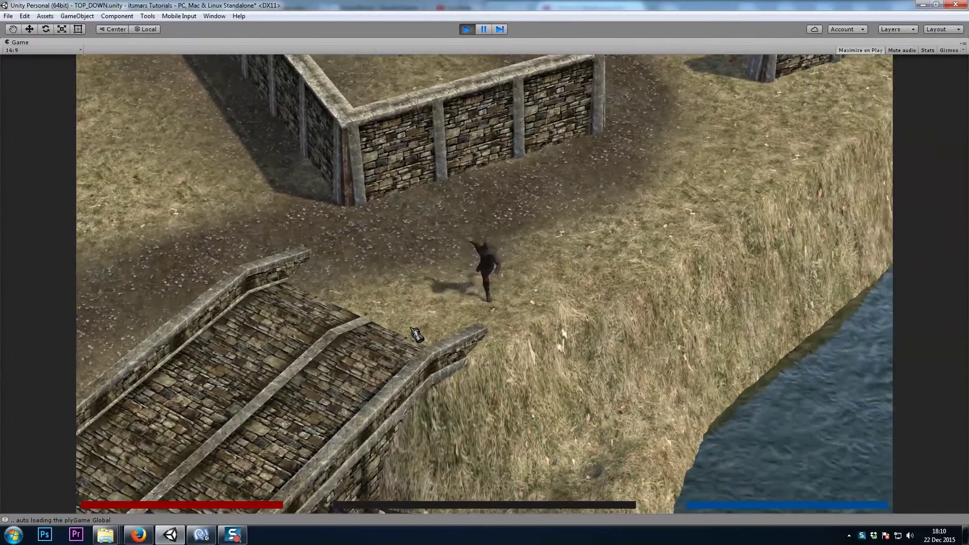
left_click(396, 328)
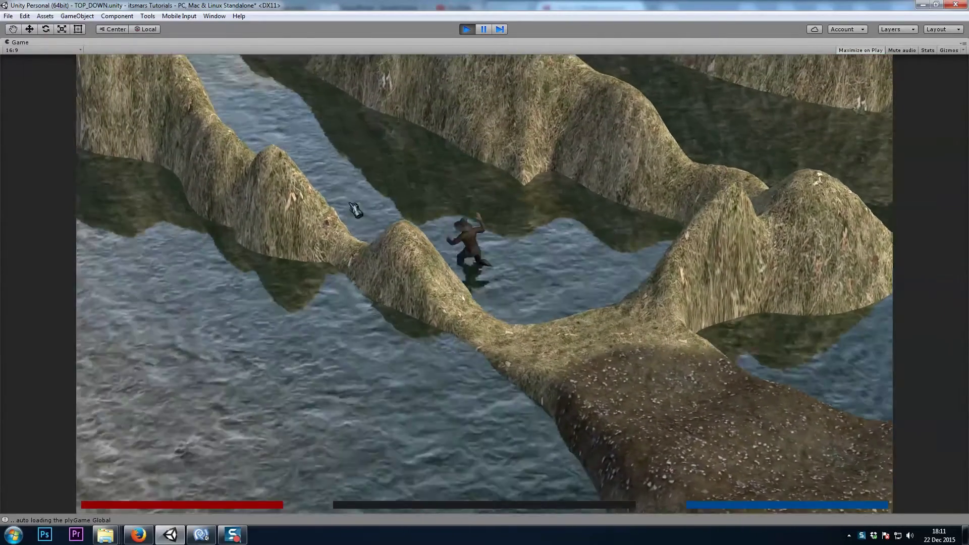
left_click(498, 264)
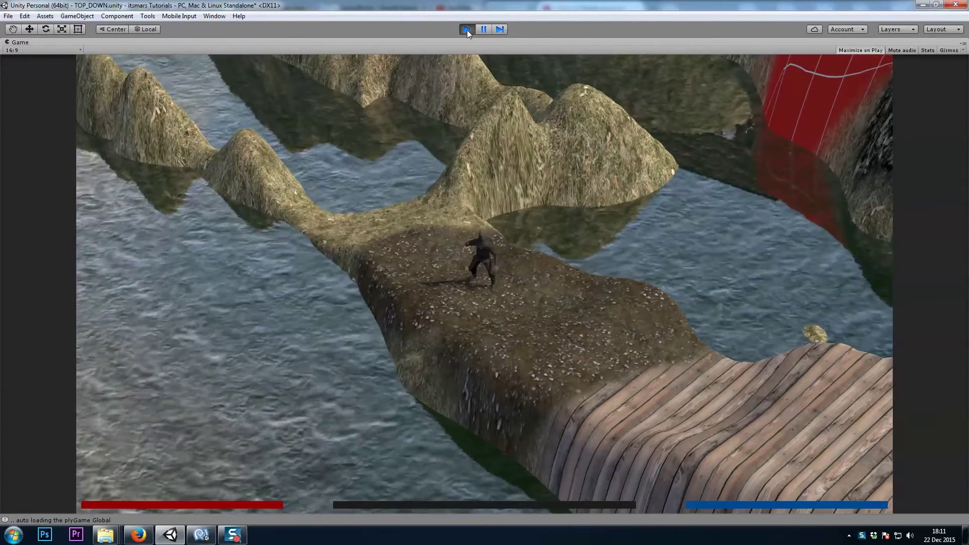
left_click(468, 29)
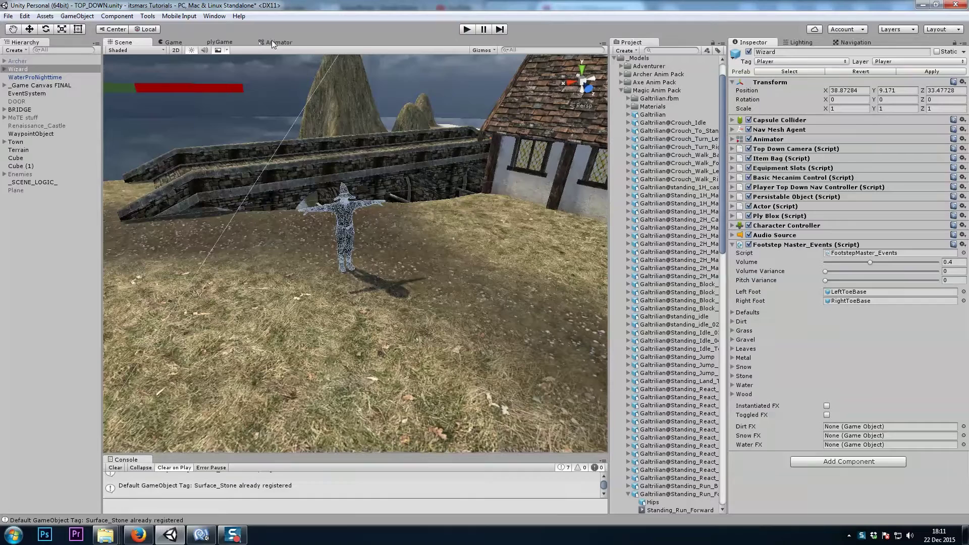
Select the Archer and open its Movement blend tree in the Animator.
left_click(273, 43)
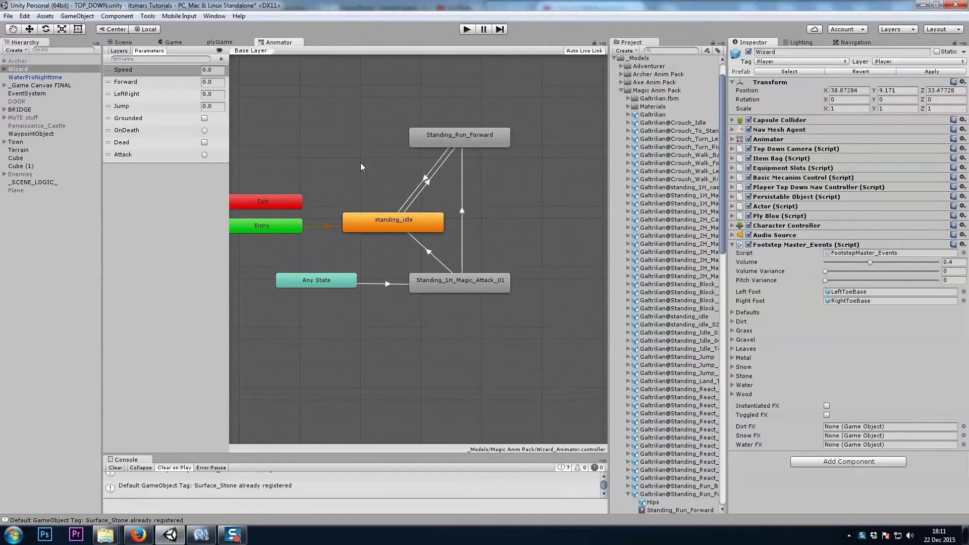
left_click(464, 153)
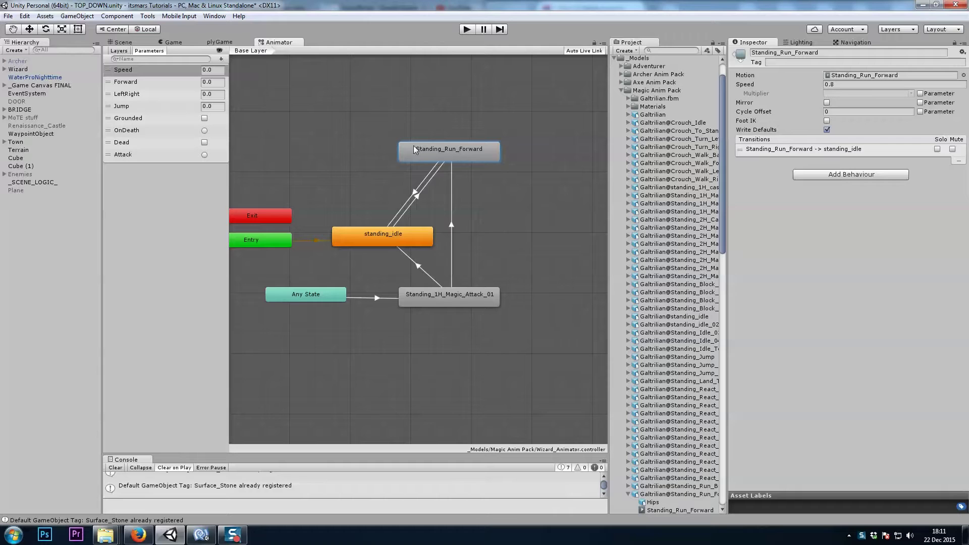
left_click(19, 61)
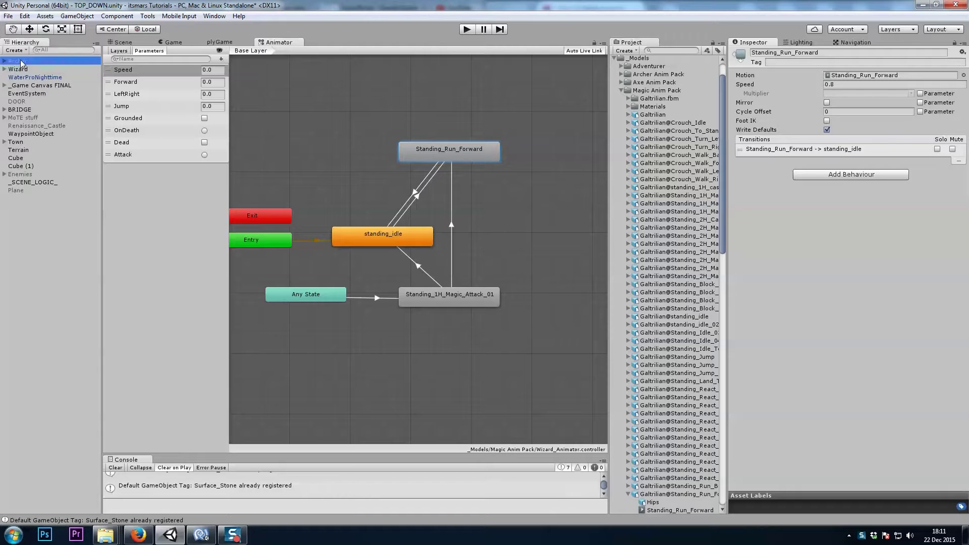
double_click(406, 161)
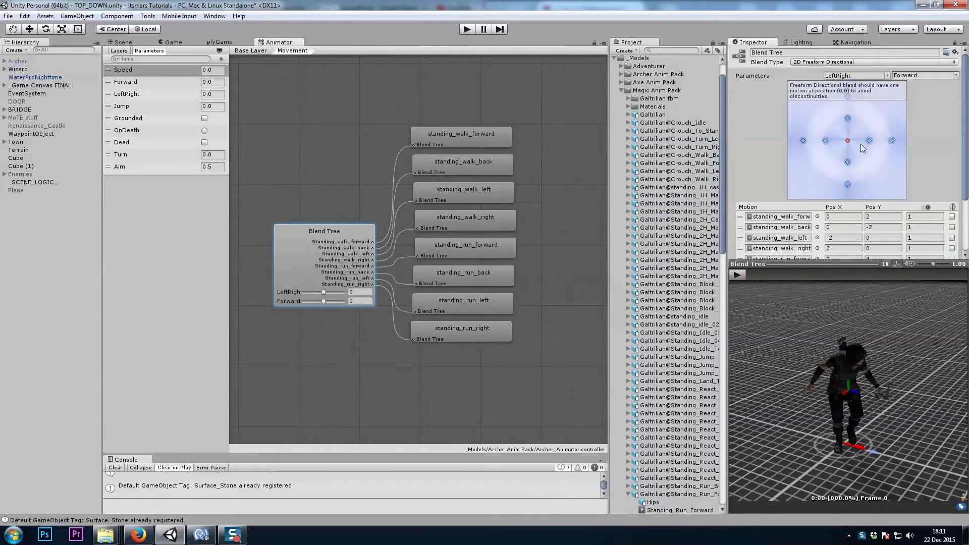
Pop out the blend tree preview and drag the blend point toward the forward motions.
double_click(794, 263)
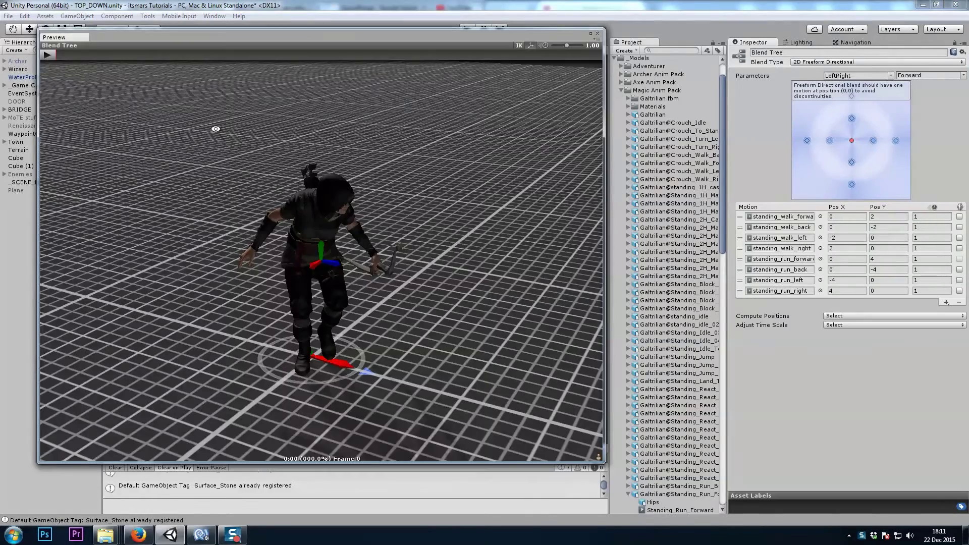
left_click_drag(214, 130, 92, 79)
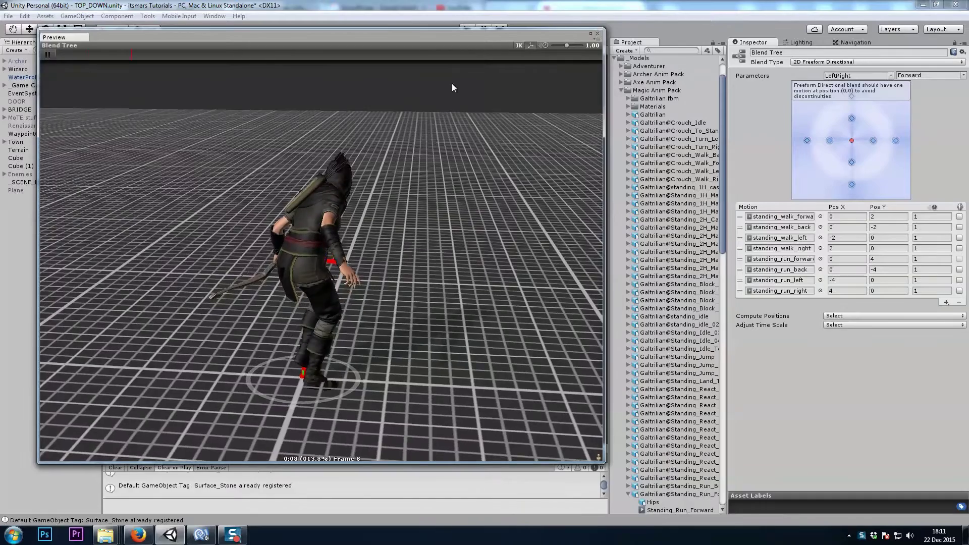
mouse_move(851, 140)
left_mouse_down()
mouse_move(848, 130)
mouse_move(851, 155)
mouse_move(863, 142)
mouse_move(848, 101)
mouse_move(809, 137)
mouse_move(851, 180)
mouse_move(894, 148)
mouse_move(811, 137)
mouse_move(866, 110)
mouse_move(865, 151)
left_mouse_up()
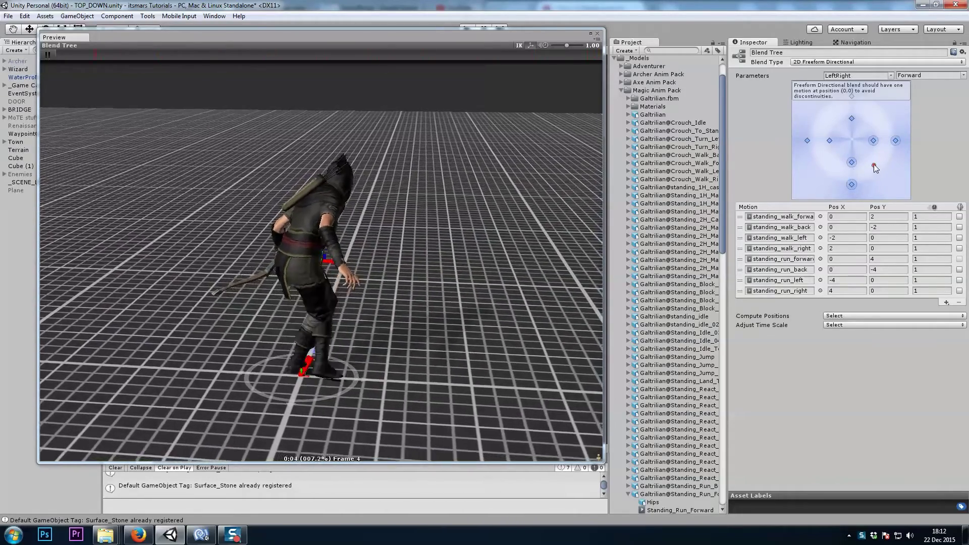
left_click_drag(874, 166, 876, 165)
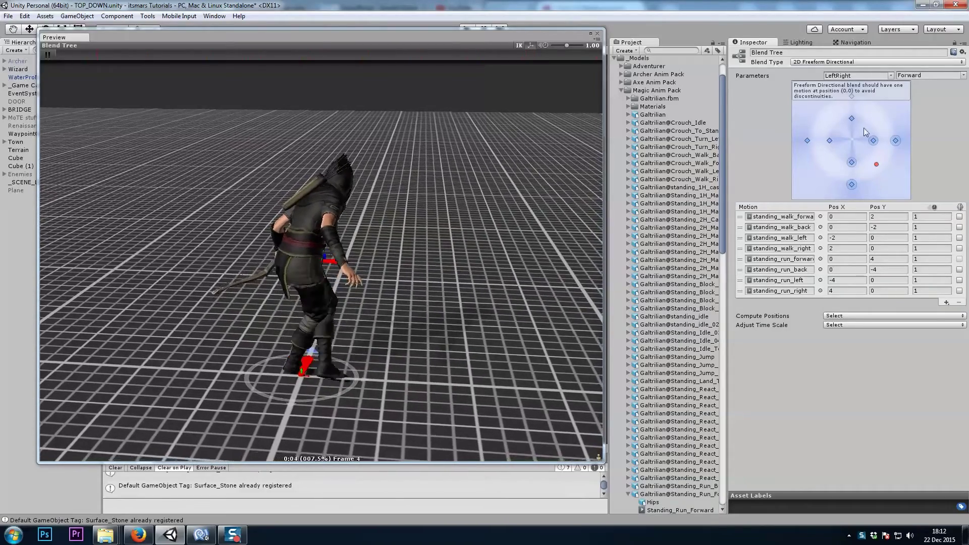
Dock the preview, recentre the blend point, and show standing_run_forward's model import settings.
left_click(597, 33)
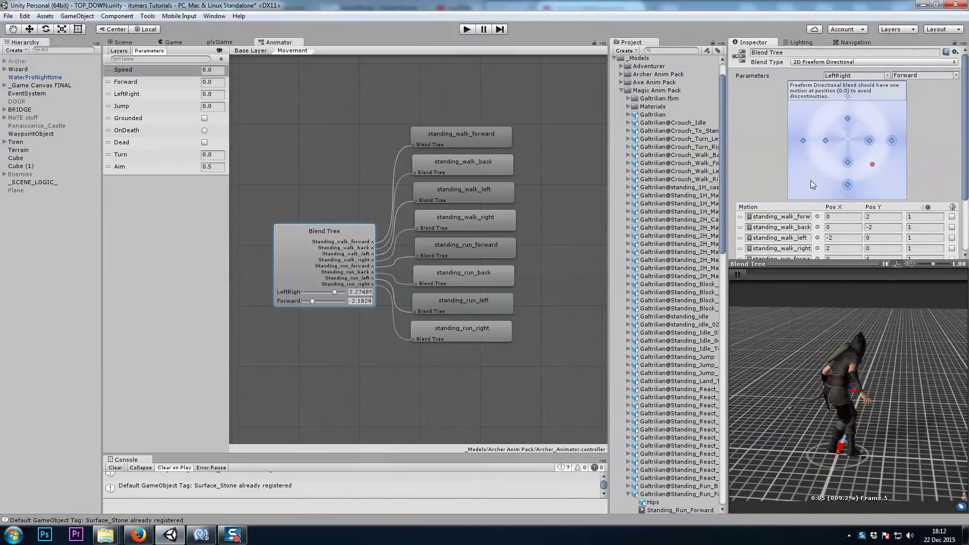
left_click_drag(871, 165, 849, 143)
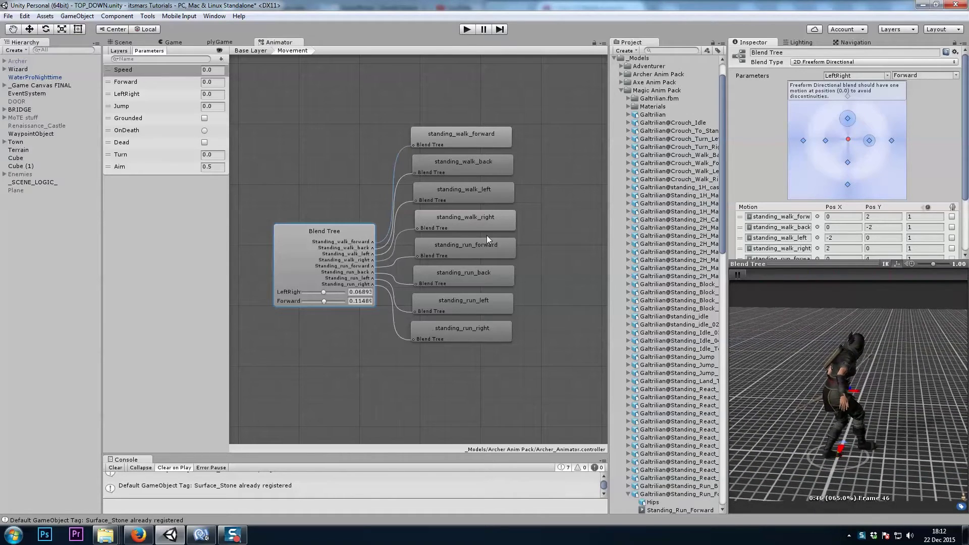
left_click(475, 250)
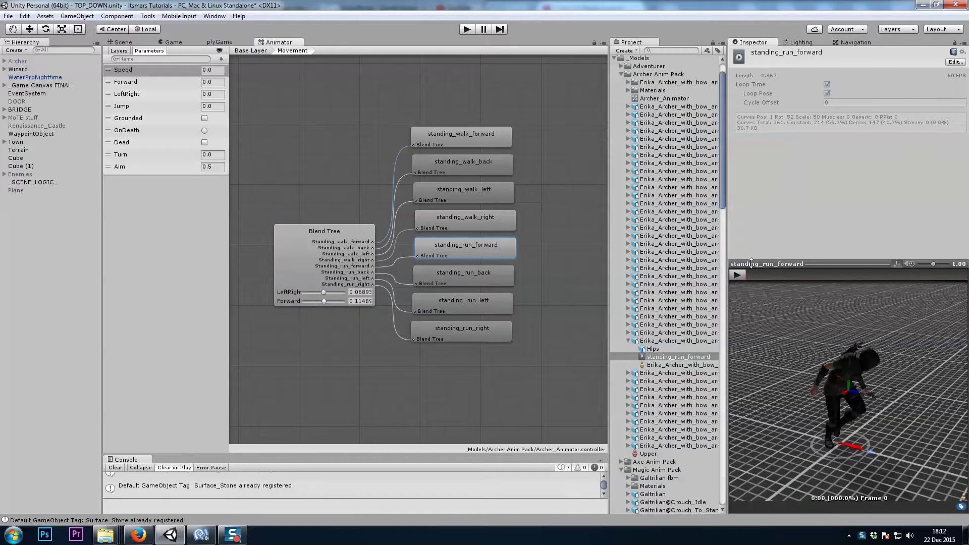
left_click(654, 341)
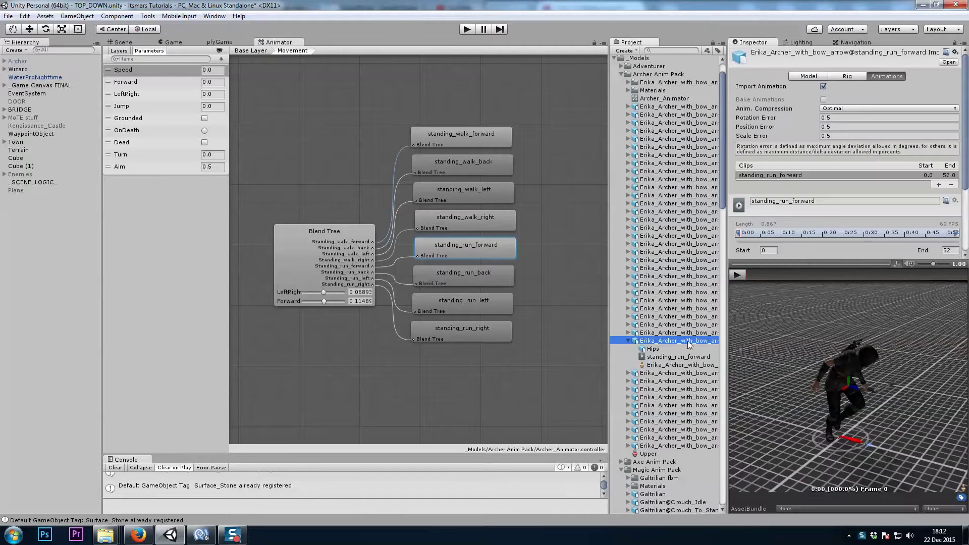
scroll(864, 191, "down", 1)
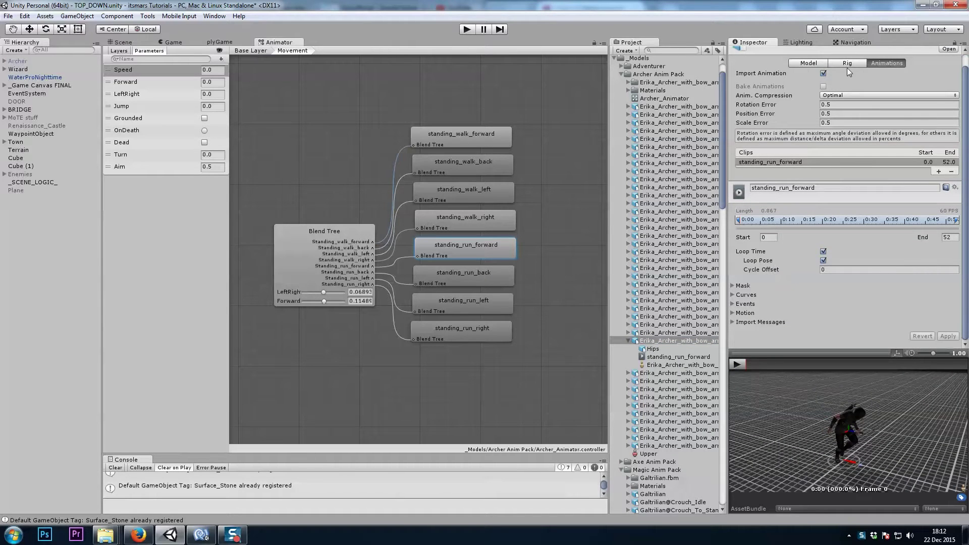
Add two curves under the clip's Curves section named FootstepLeft and FootstepRight.
left_click(733, 305)
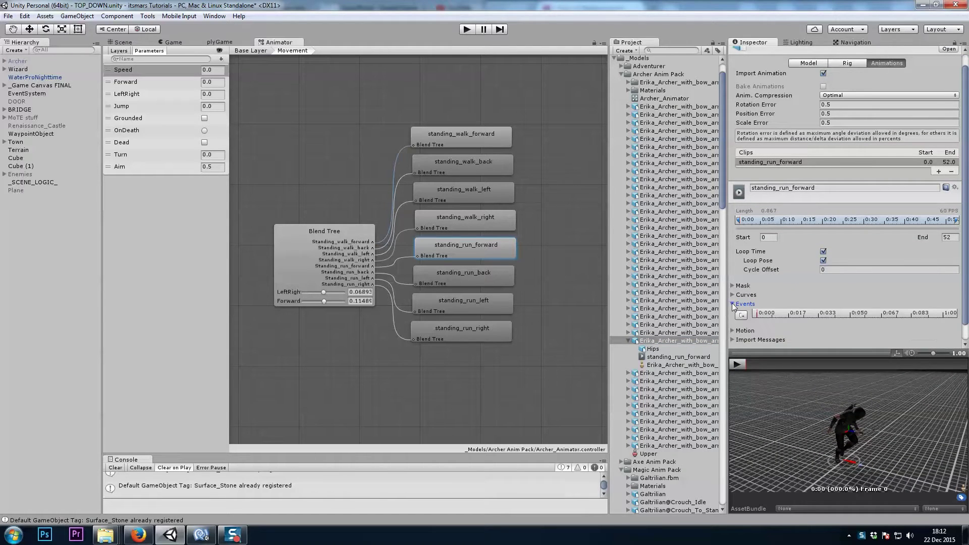
left_click(733, 306)
left_click(732, 294)
scroll(804, 268, "down", 1)
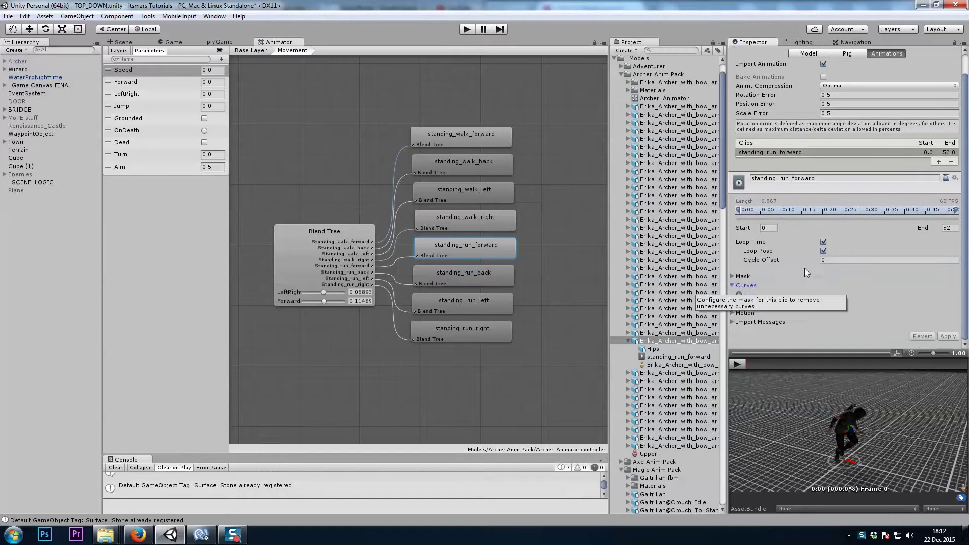
left_click(739, 295)
left_click(738, 318)
left_click(776, 298)
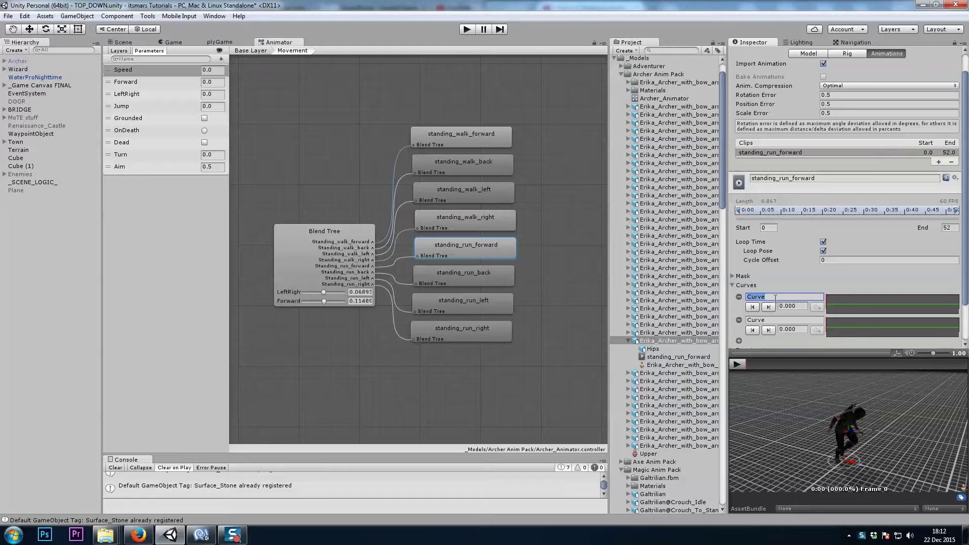
type("FootstepLeft")
left_click(783, 318)
type("Foot")
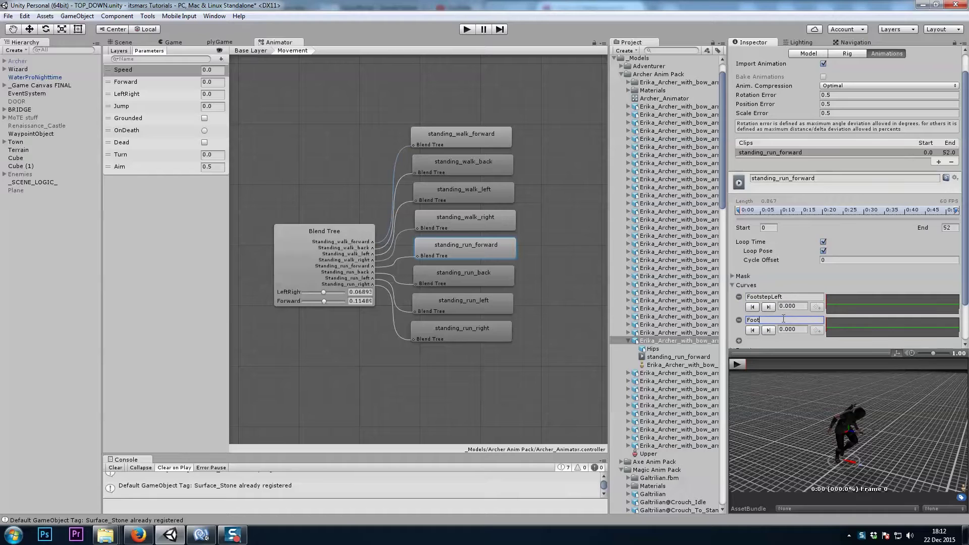
type("stepRight")
Scrub the run preview to frame 29 and add a keyframe there.
left_click_drag(752, 363, 872, 362)
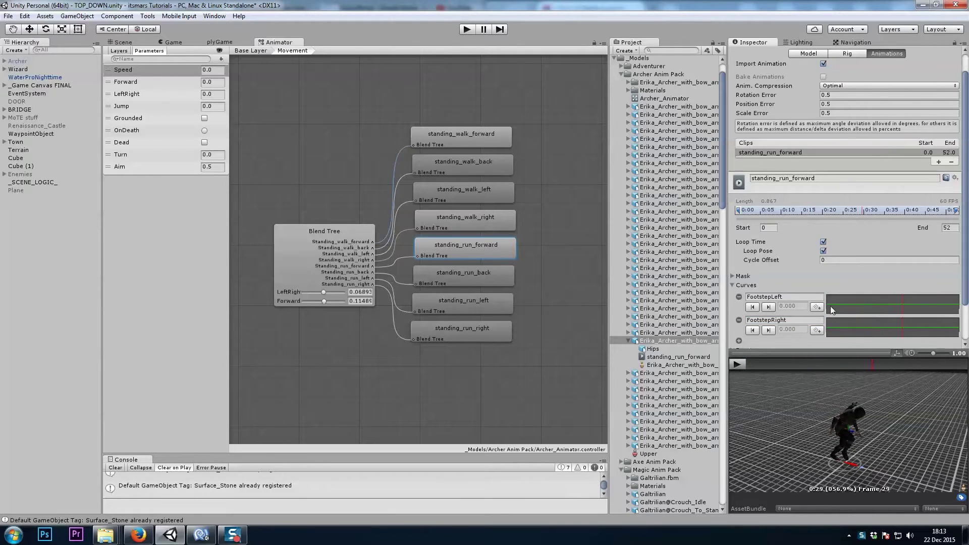
left_click(819, 330)
left_click_drag(864, 363, 827, 359)
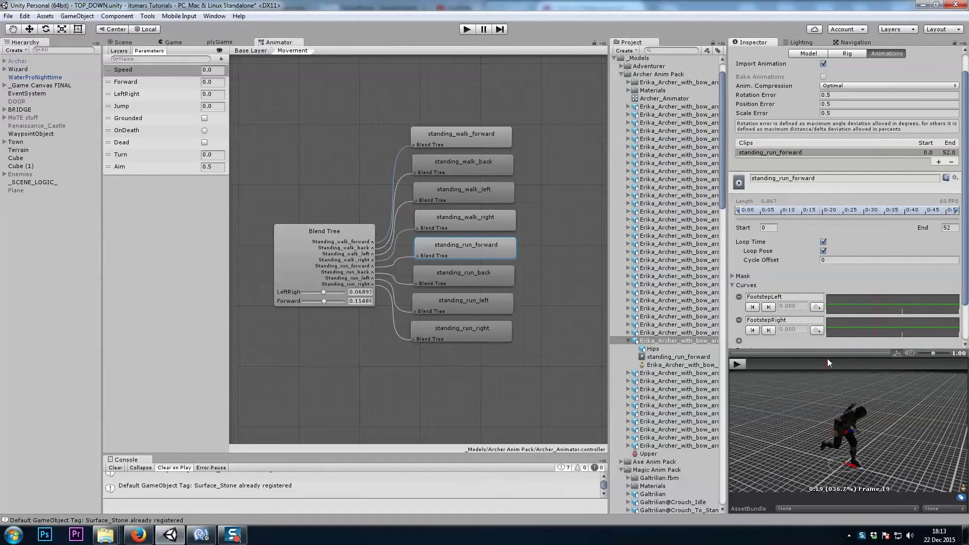
Set FootstepLeft keys to -1 at frame 0, 1 at frame 29, -1 at frame 52.
left_click(753, 308)
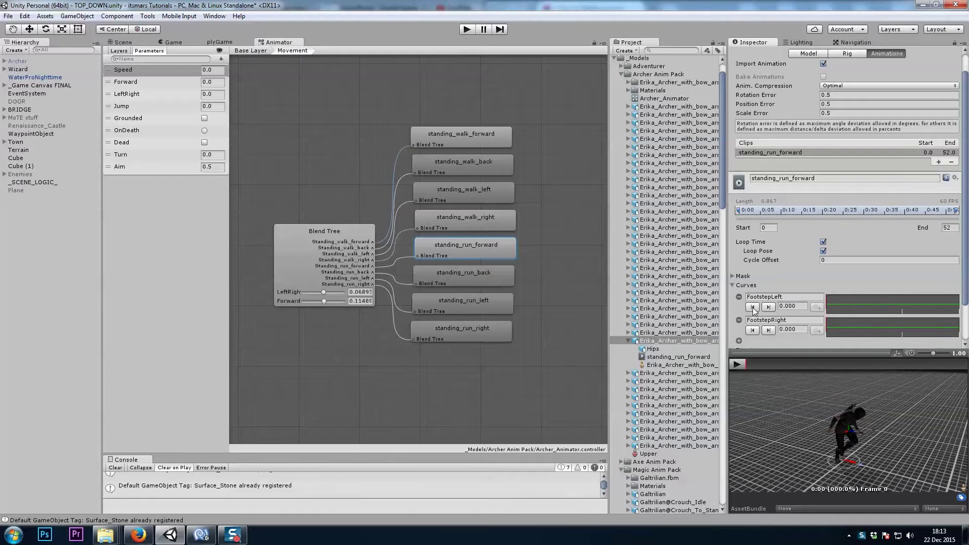
left_click(790, 307)
type("-1")
key("Return")
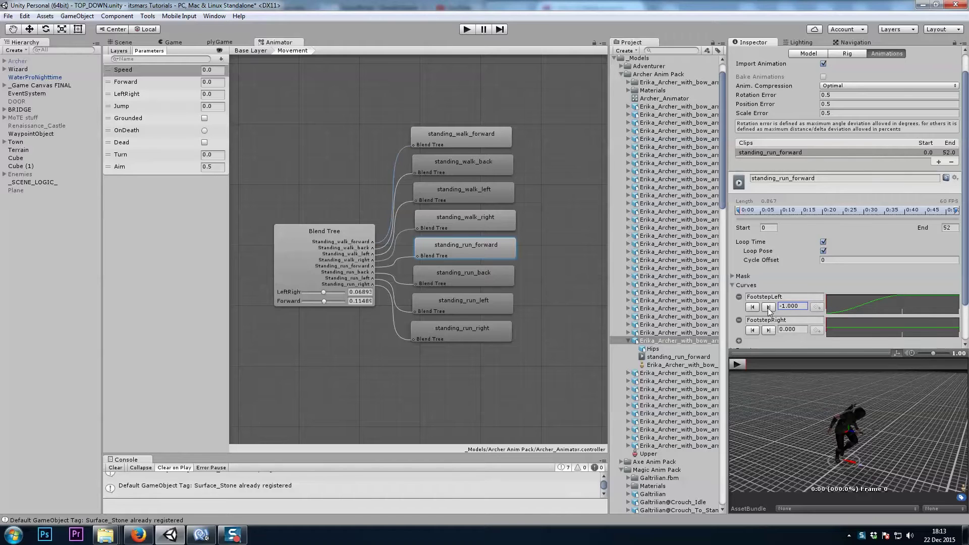
left_click(768, 307)
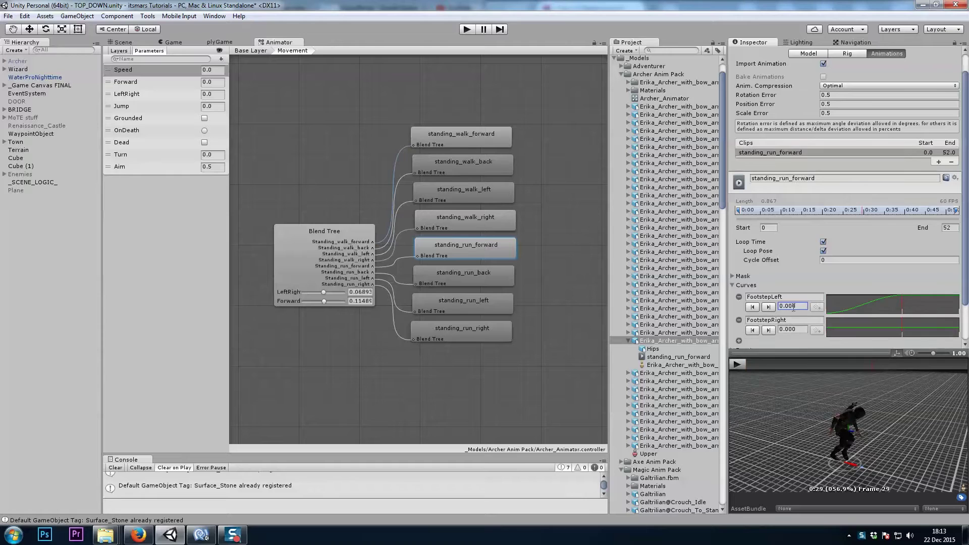
double_click(793, 307)
type("1")
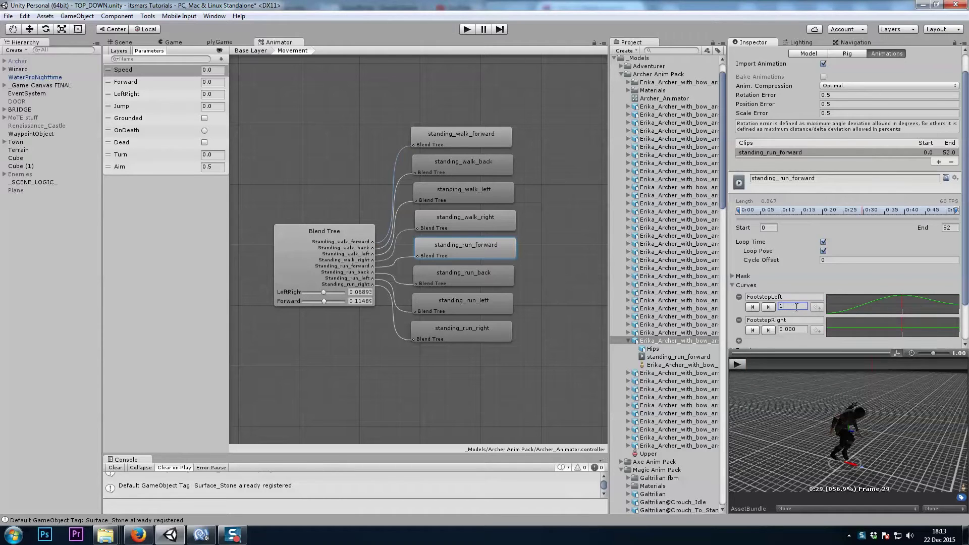
left_click(768, 307)
double_click(792, 307)
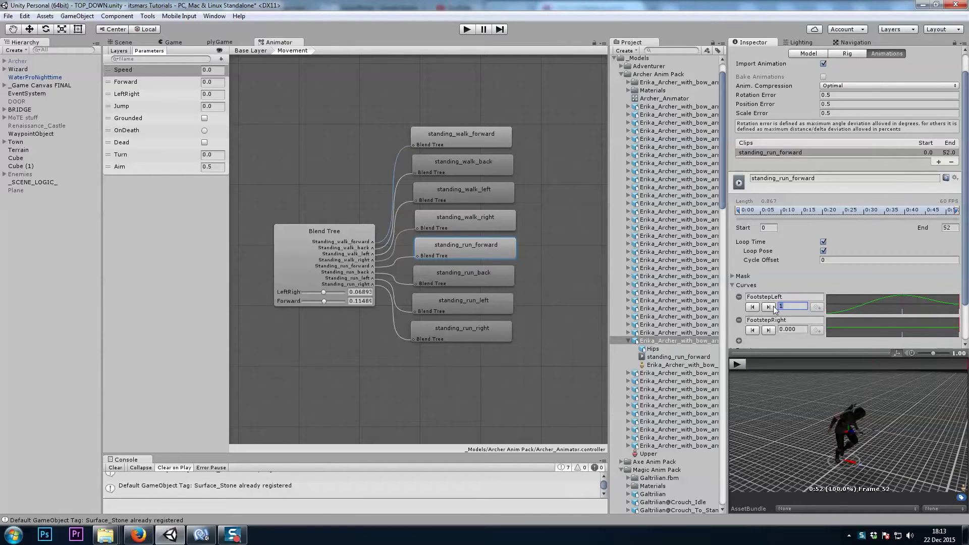
type("-1")
key("Return")
Set FootstepRight keys to -1 at frame 0, 1 at frame 29, -1 at frame 52.
left_click(753, 331)
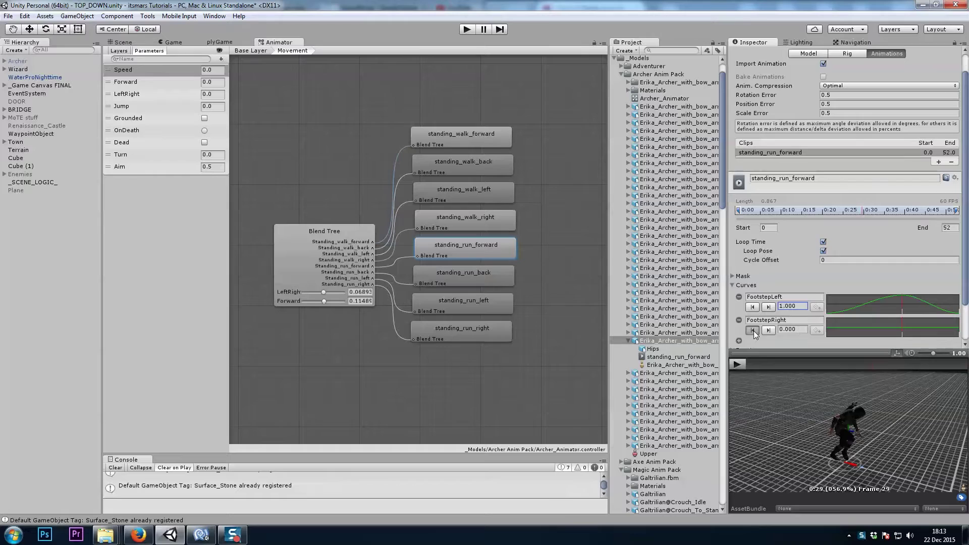
left_click(801, 329)
type("-1")
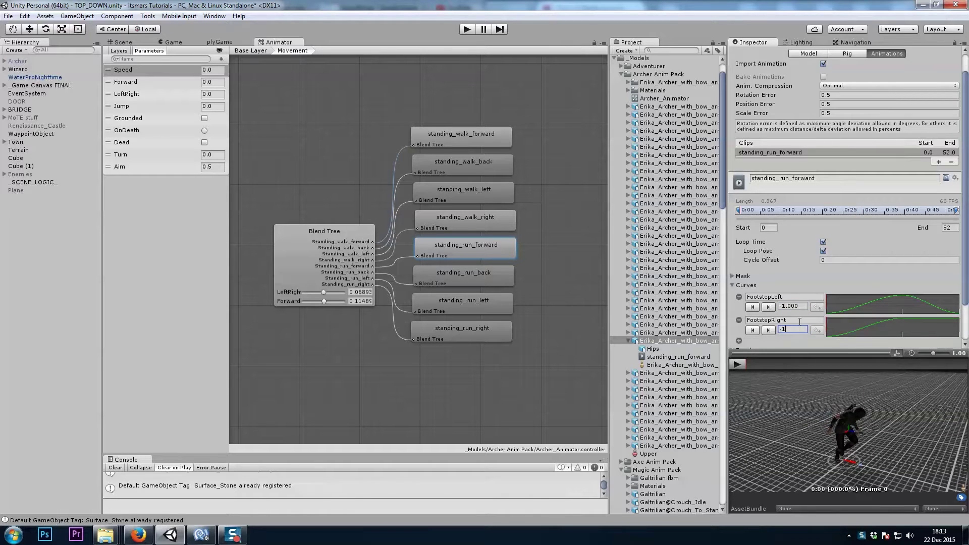
left_click(769, 331)
type("1")
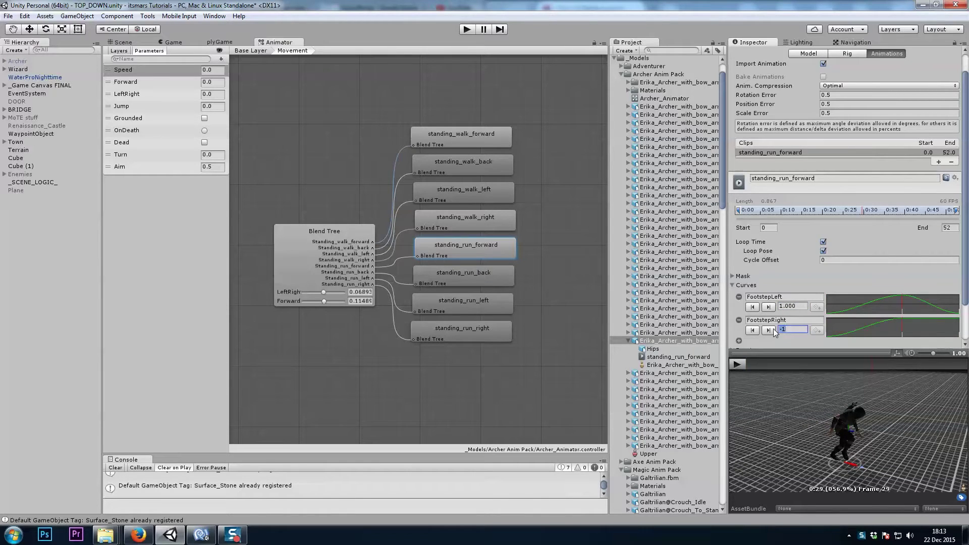
left_click(773, 331)
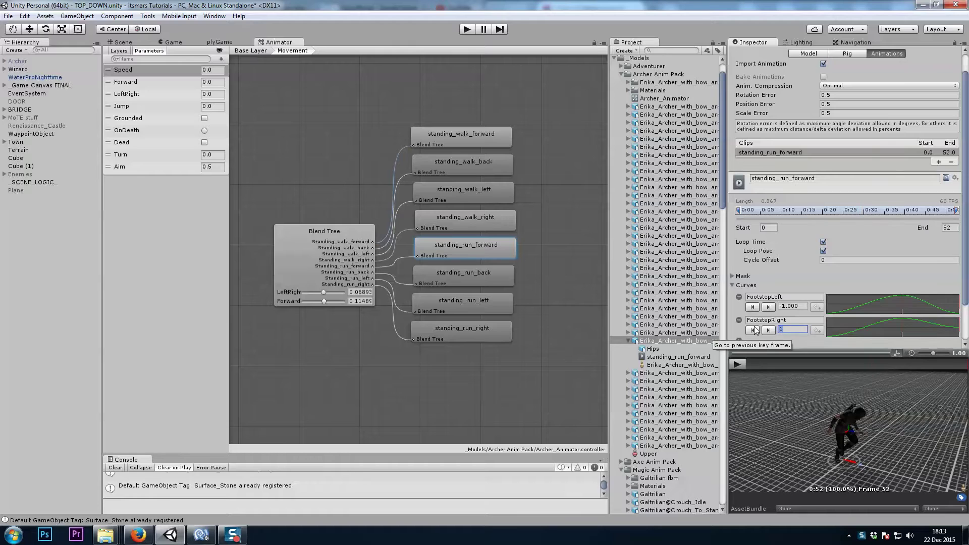
key("Return")
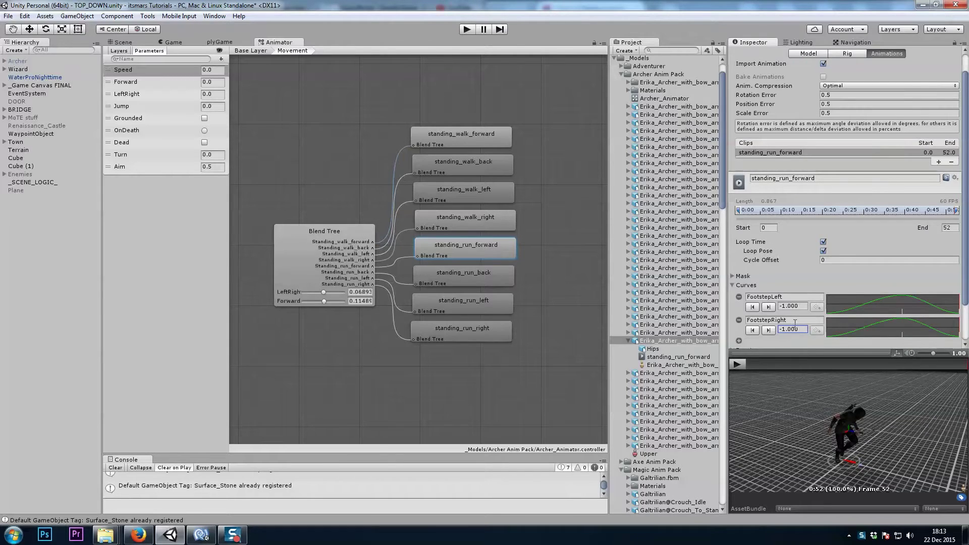
Enlarge the settings area and scrub the run preview to check the curve values.
left_click_drag(803, 353, 803, 360)
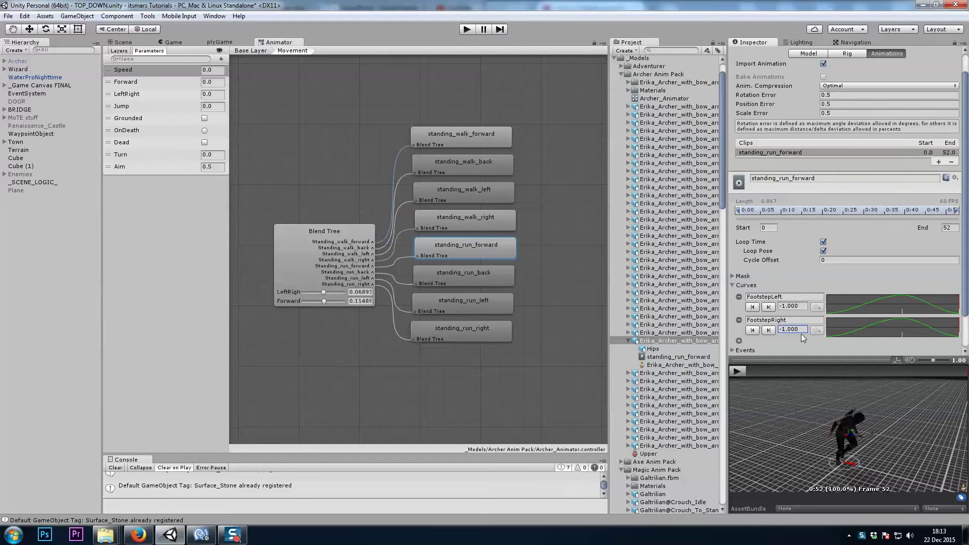
left_click_drag(754, 369, 768, 369)
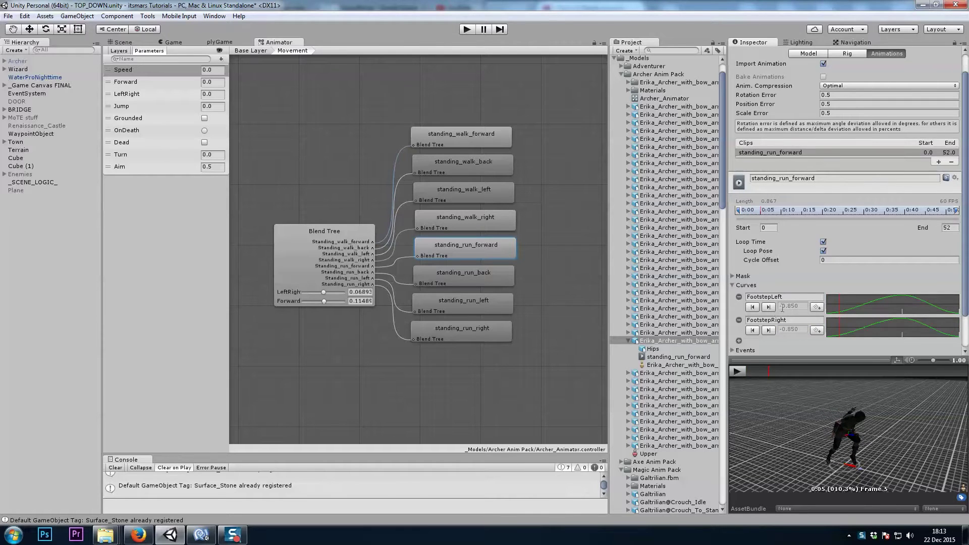
left_click_drag(770, 369, 805, 369)
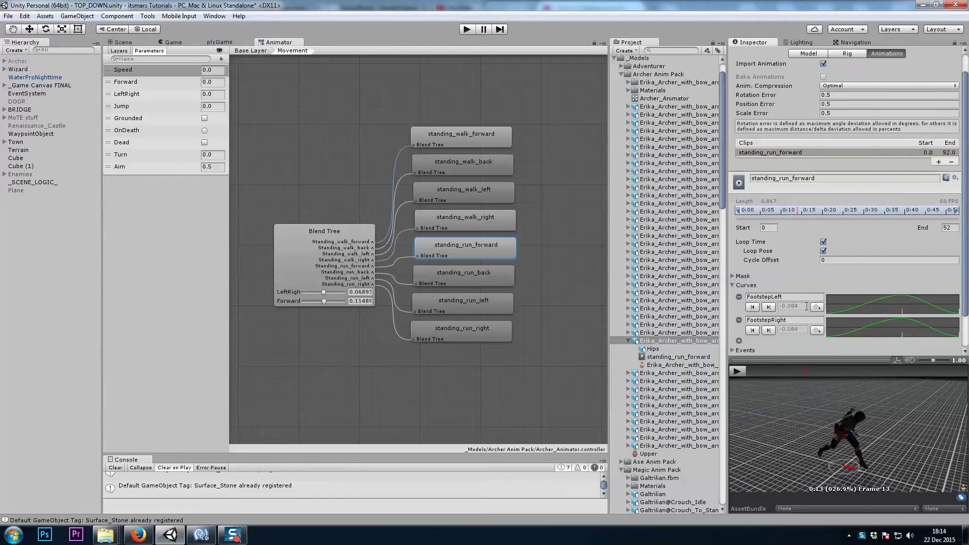
Apply the pending import changes and add float parameters FootstepLeft and FootstepRight.
left_click(218, 61)
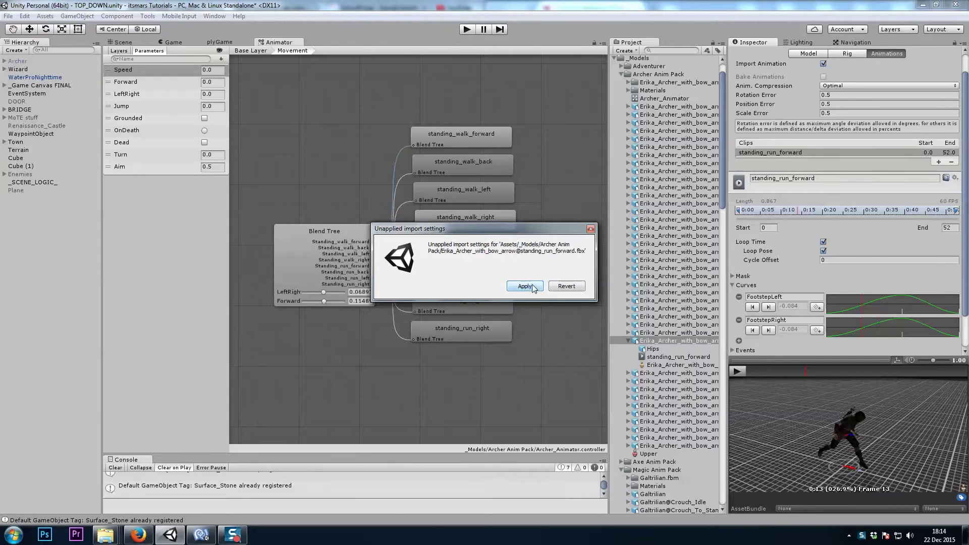
left_click(534, 287)
left_click(220, 59)
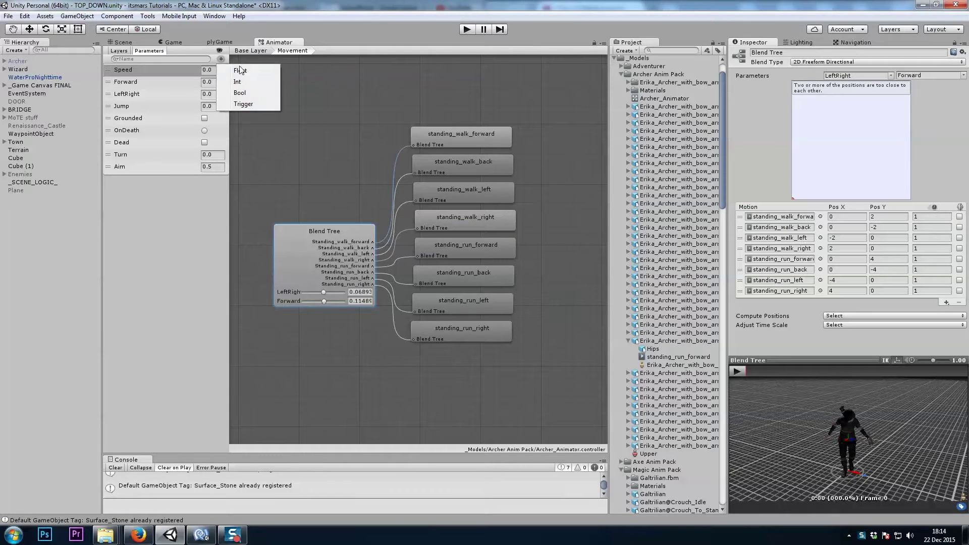
left_click(239, 70)
type("Footstep")
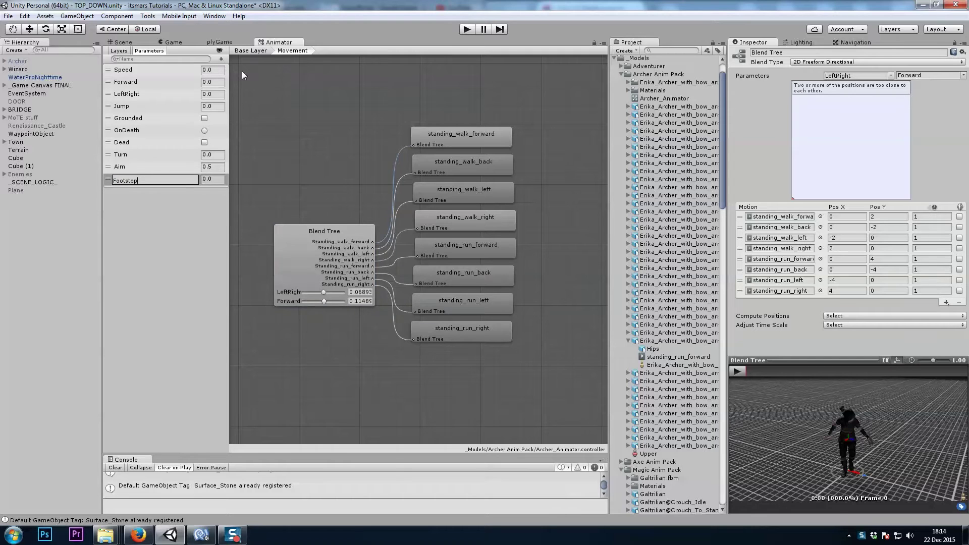
type("Left")
key("Return")
left_click(221, 59)
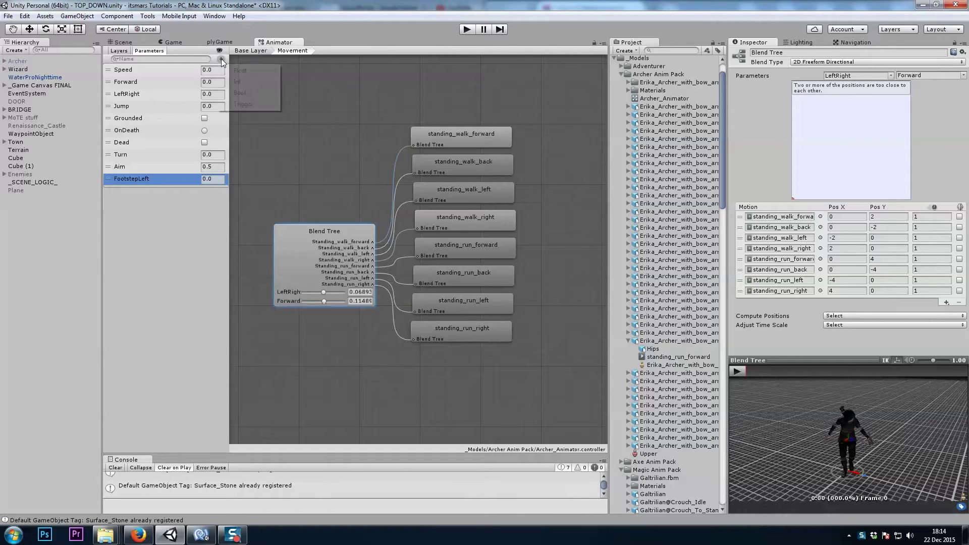
left_click(236, 71)
type("Footst")
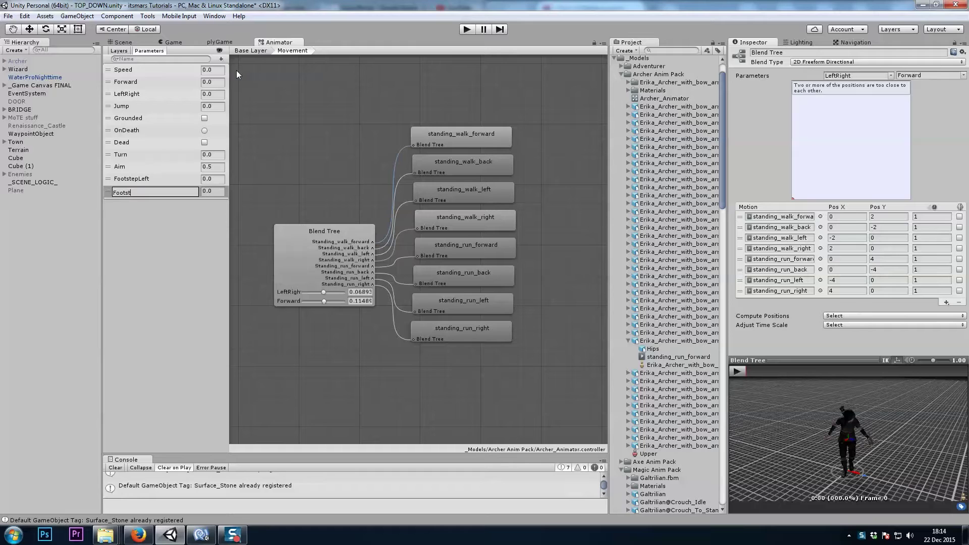
type("epRight")
key("Return")
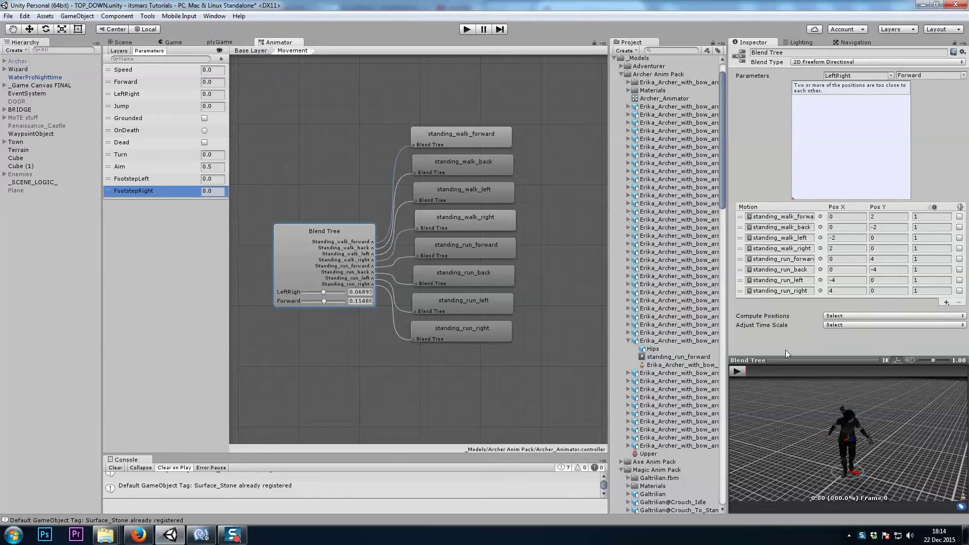
Bring up the run clip's import settings and resize the preview and settings panels.
left_click(685, 340)
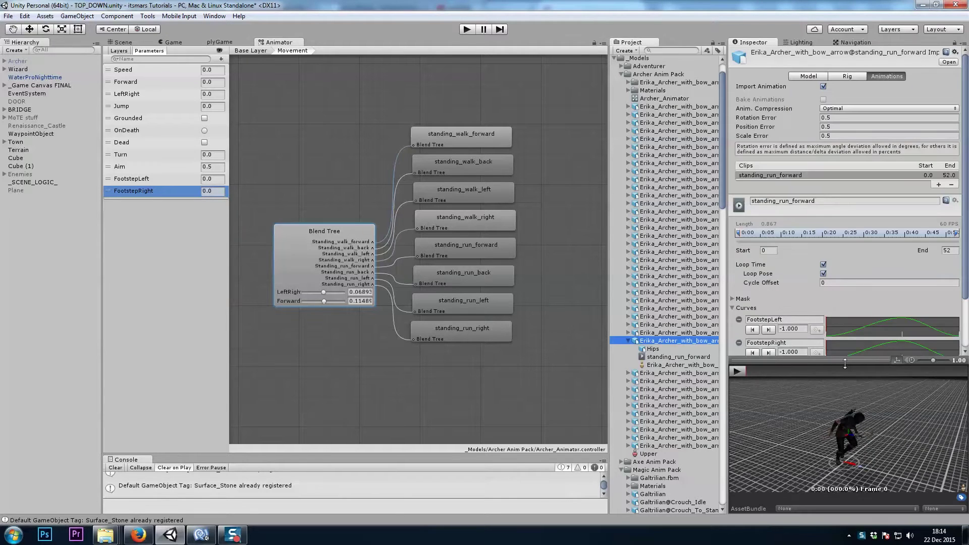
left_click_drag(844, 360, 841, 399)
scroll(864, 347, "down", 3)
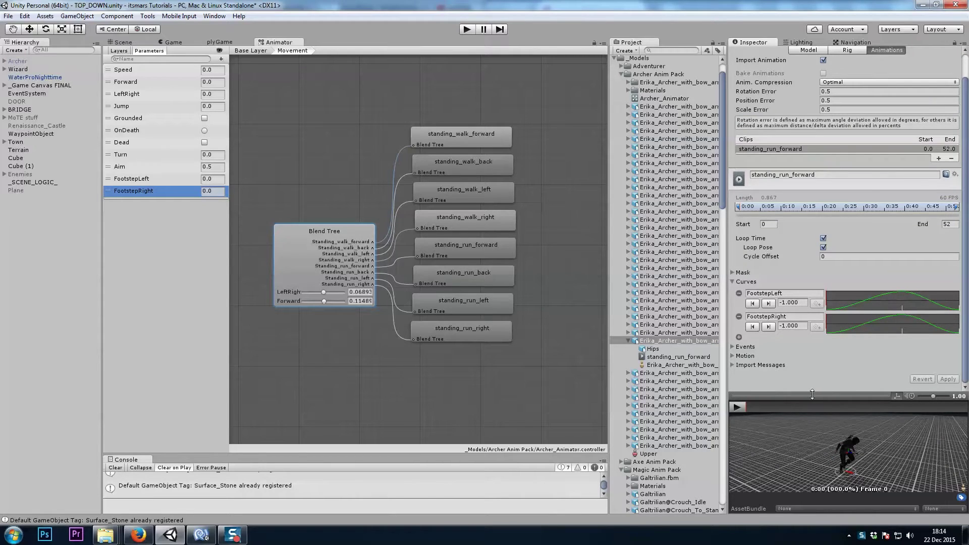
left_click_drag(812, 395, 787, 304)
left_click_drag(730, 256, 687, 262)
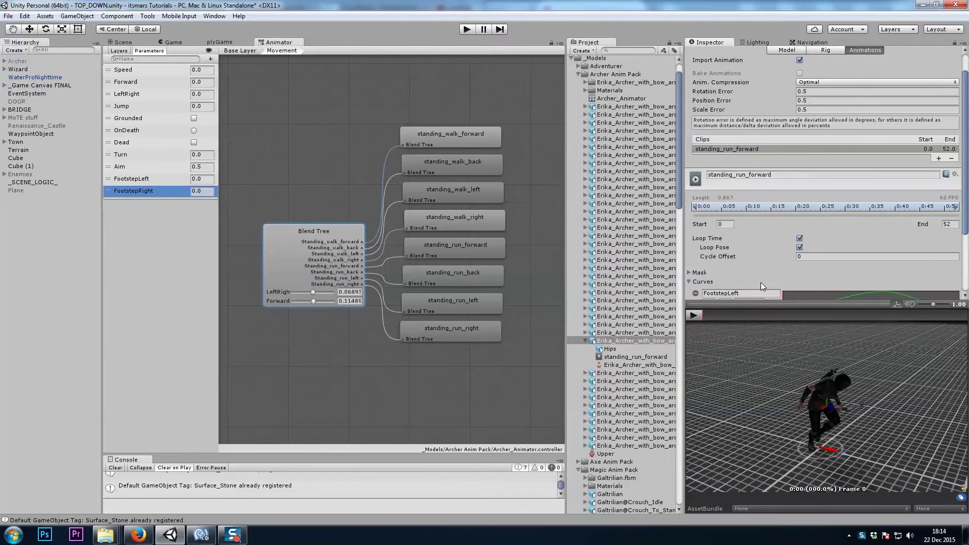
scroll(776, 280, "down", 3)
Orbit the archer preview and drag the FootstepLeft curve's peak later to about 0.62.
mouse_move(749, 348)
left_mouse_down()
mouse_move(810, 370)
mouse_move(807, 404)
left_mouse_up()
left_click_drag(713, 315, 803, 328)
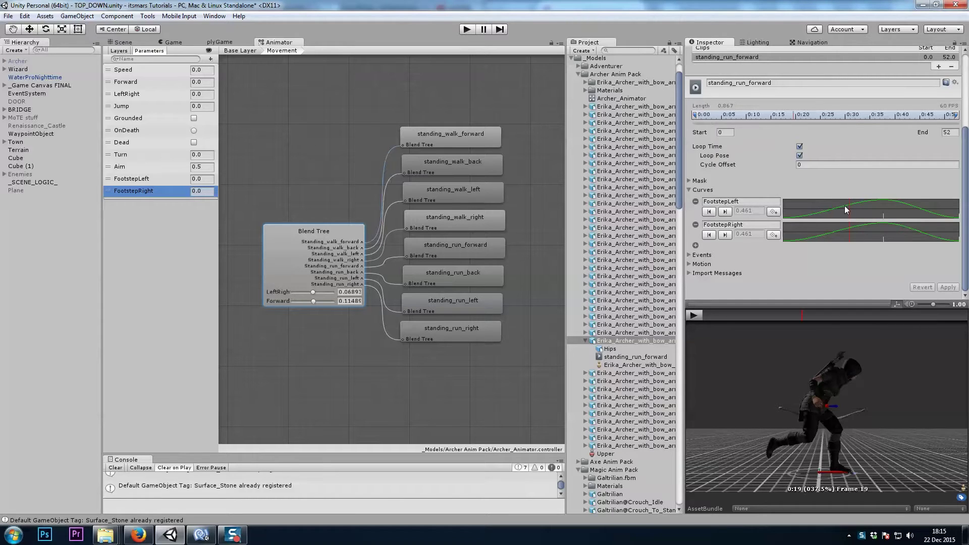
left_click(877, 206)
left_click_drag(223, 121, 268, 122)
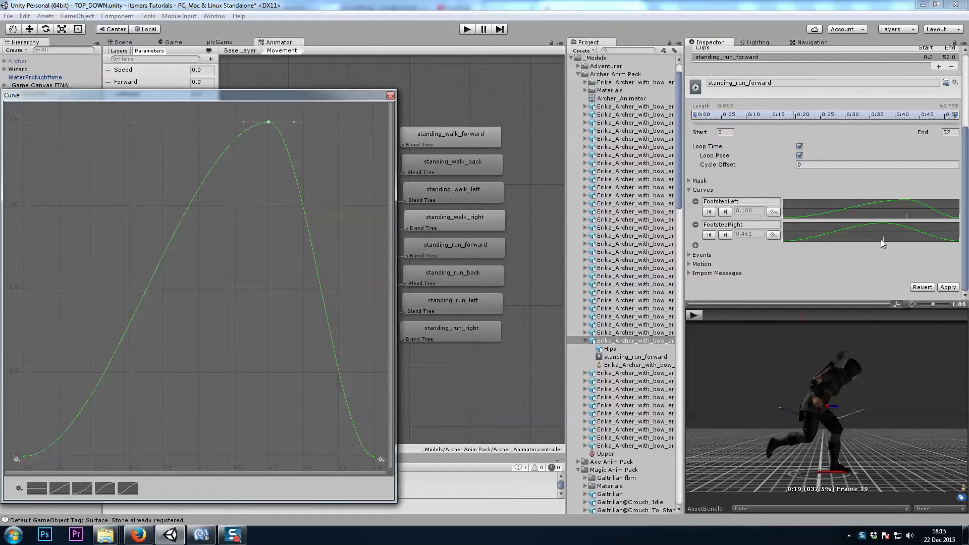
Close the curve editor and scrub the run preview through frames 19, 25 and 37.
left_click(801, 313)
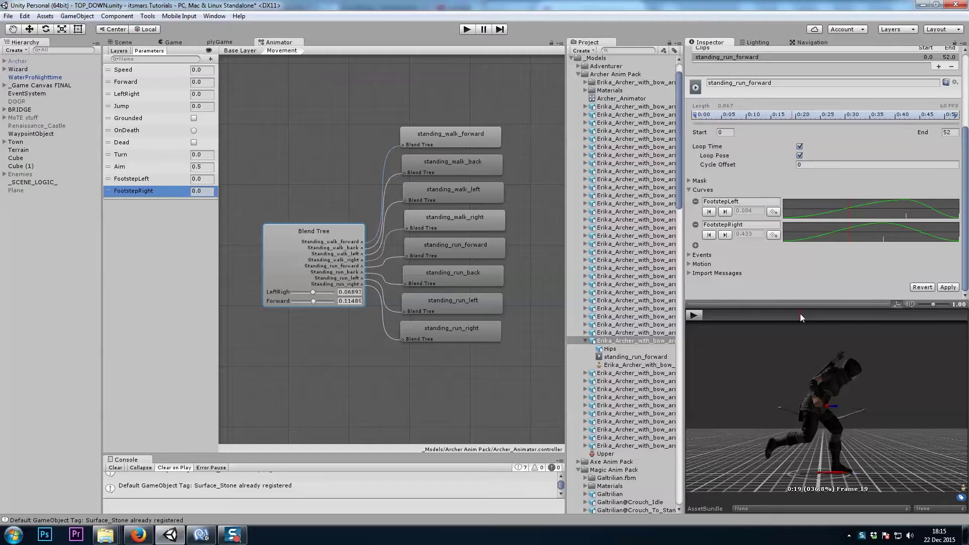
left_click_drag(789, 314, 792, 314)
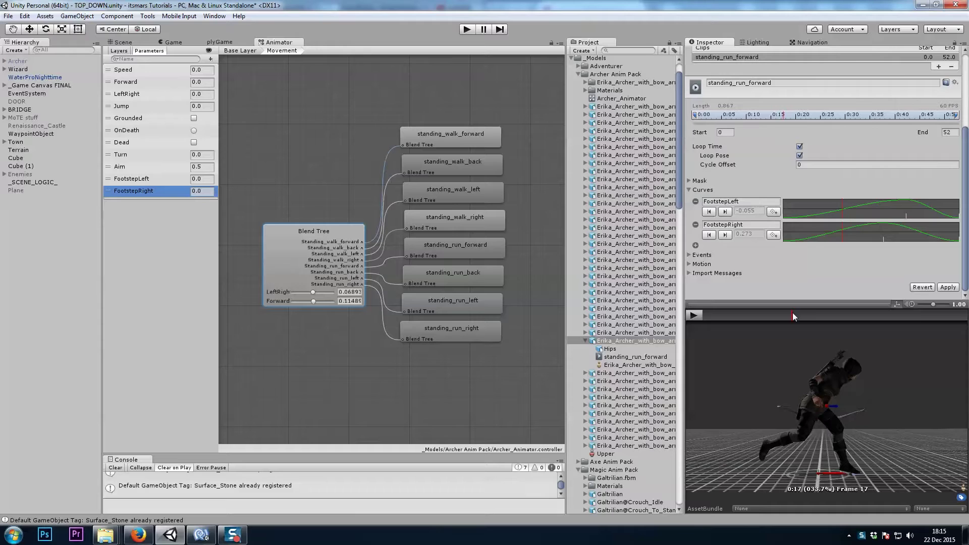
left_click_drag(792, 313, 804, 317)
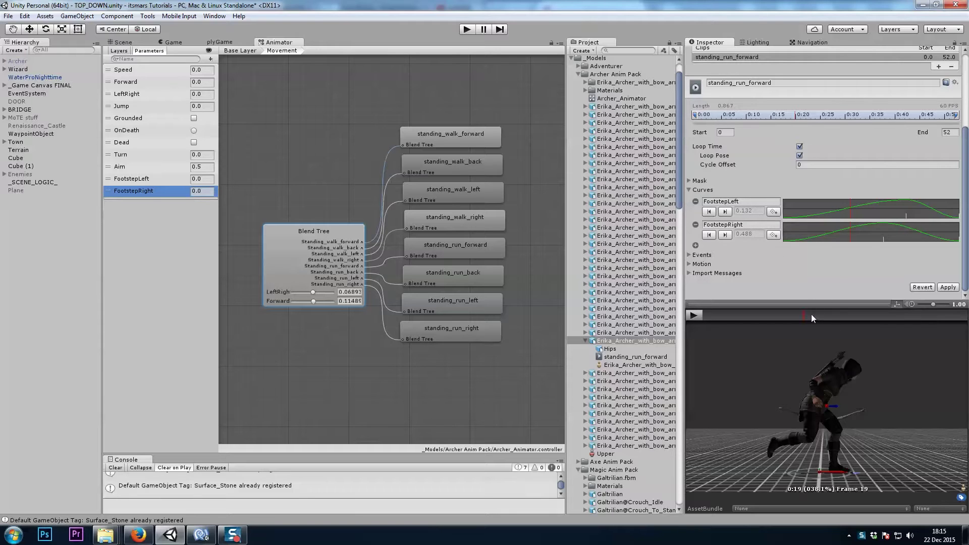
left_click_drag(811, 313, 833, 314)
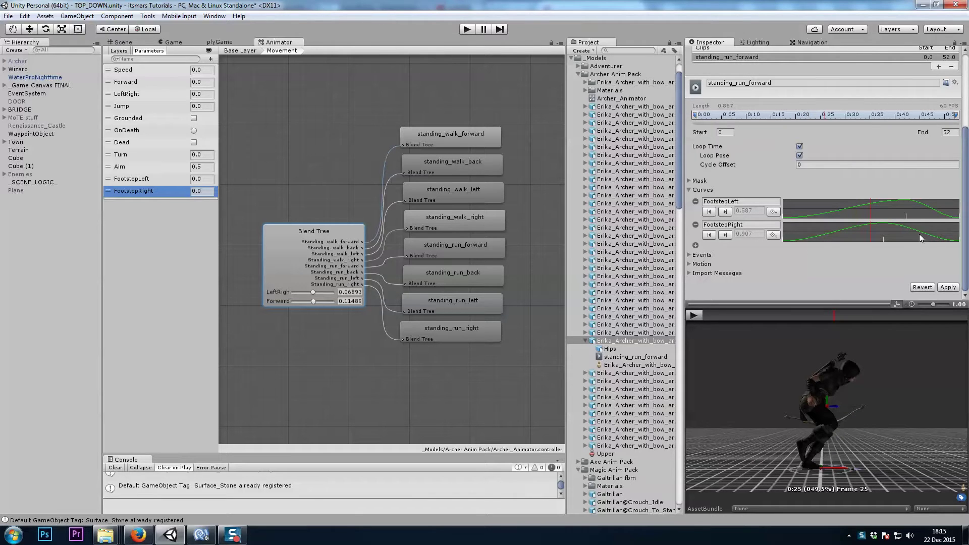
left_click_drag(834, 313, 930, 313)
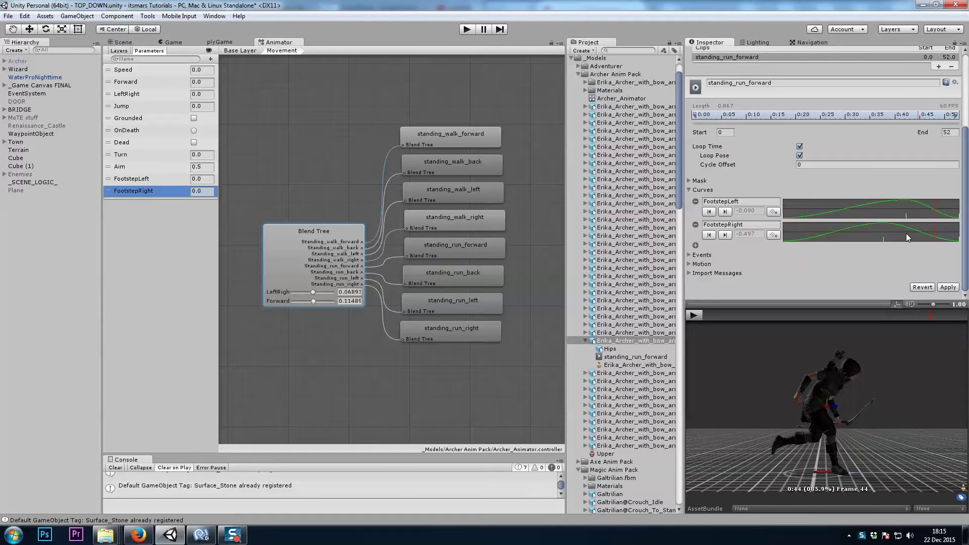
Drag the FootstepRight curve's peak later to about 0.71.
left_click(906, 234)
left_click_drag(224, 125, 265, 125)
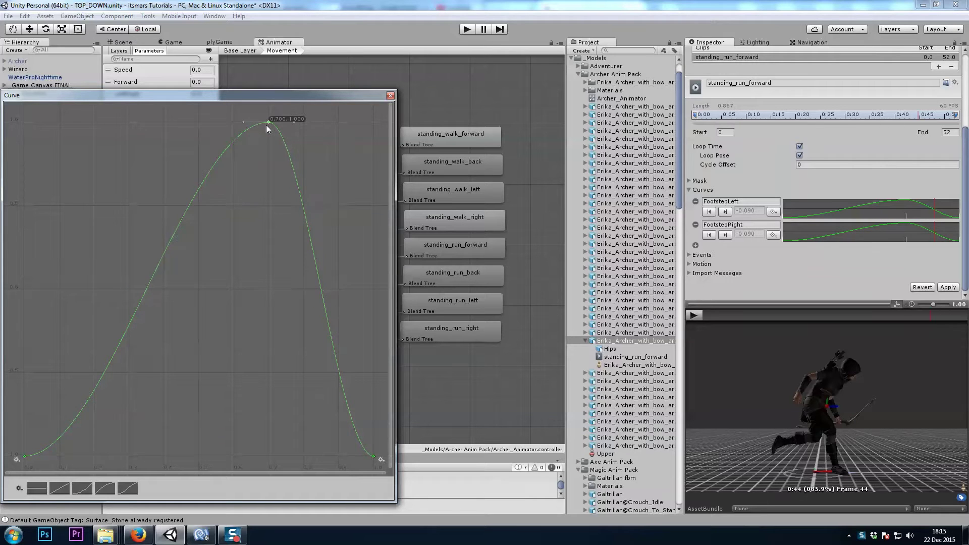
left_click(390, 97)
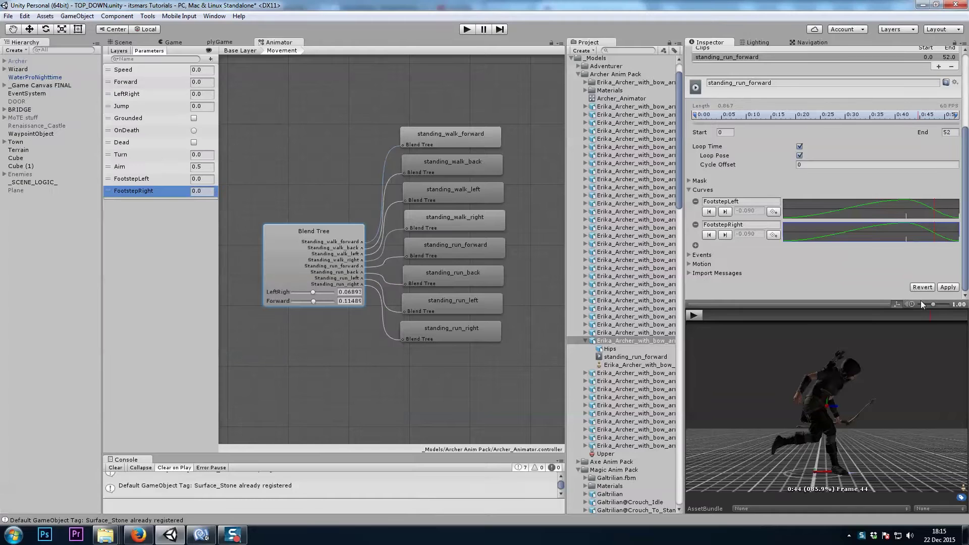
Check foot timing across frames 16–44 and apply the edited curves to the run clip.
left_click_drag(930, 316, 780, 298)
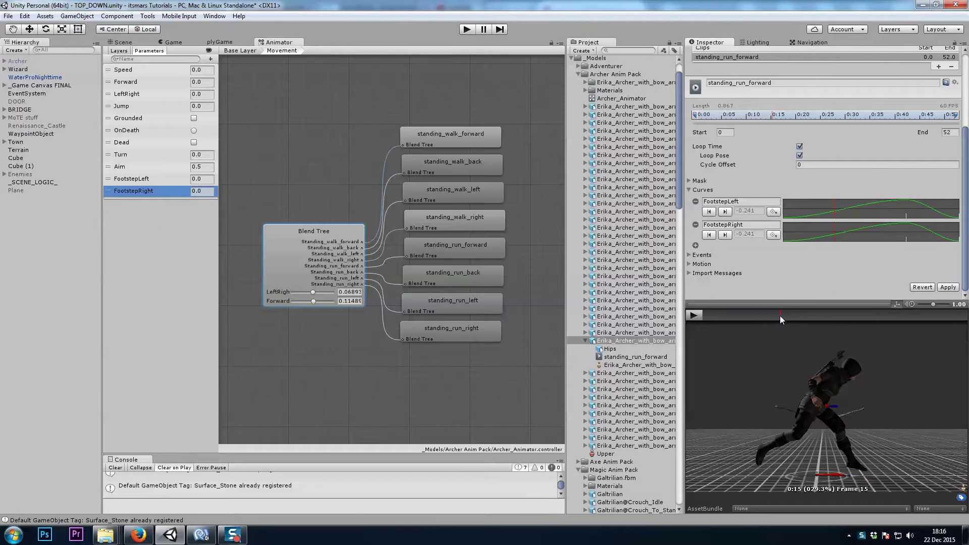
left_click_drag(777, 317, 792, 317)
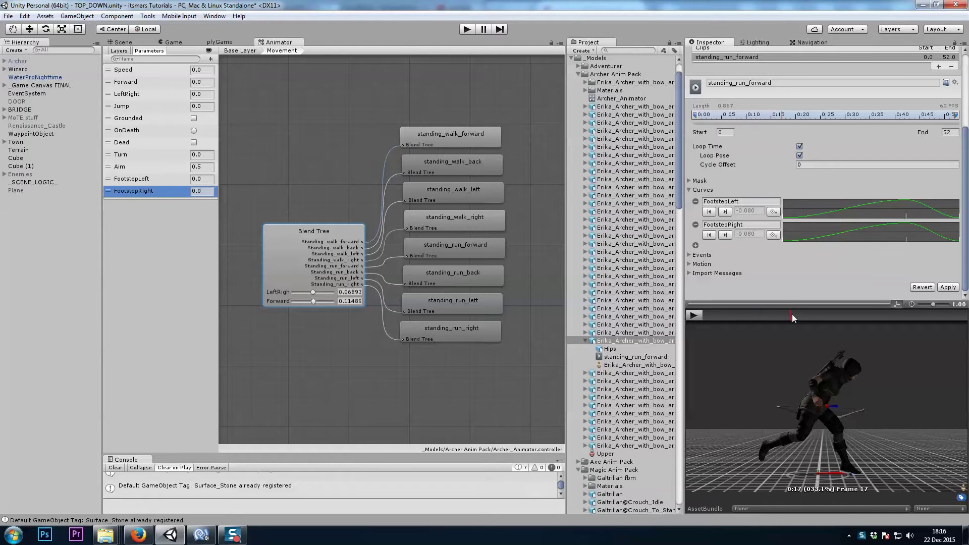
left_click_drag(789, 315, 797, 314)
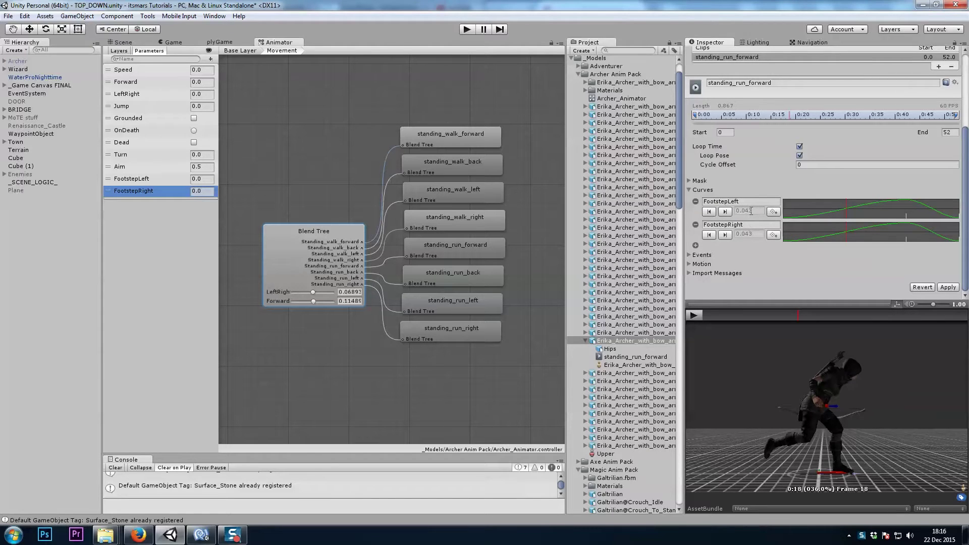
left_click_drag(798, 315, 926, 316)
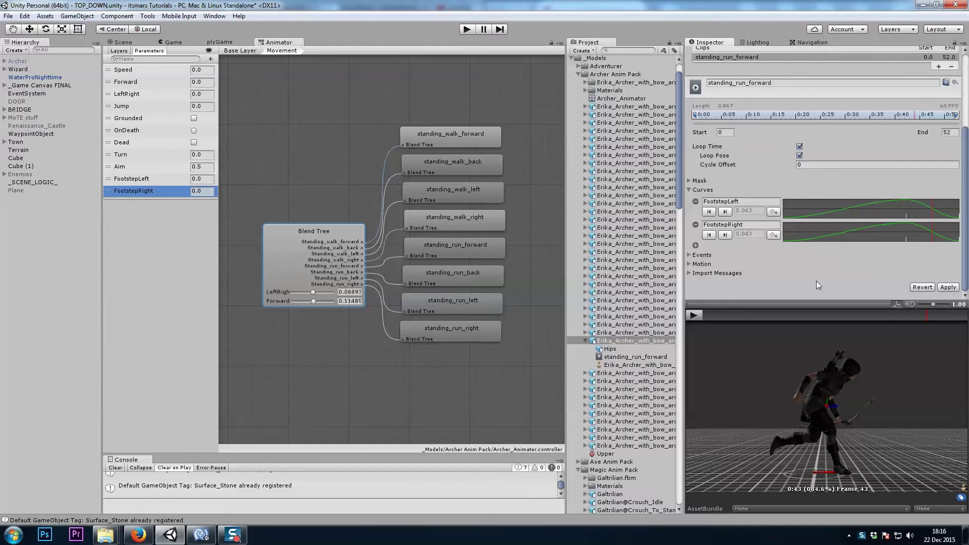
left_click_drag(925, 315, 930, 315)
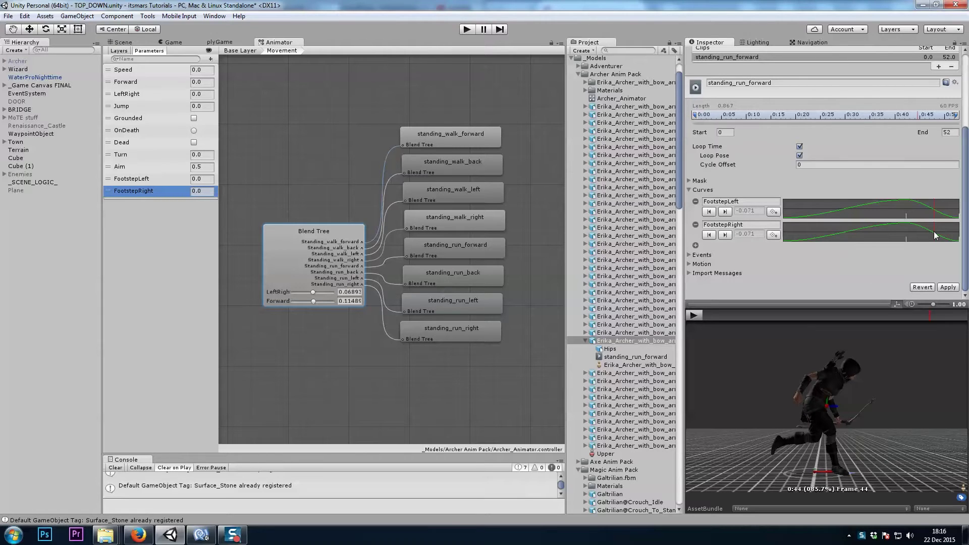
left_click(948, 287)
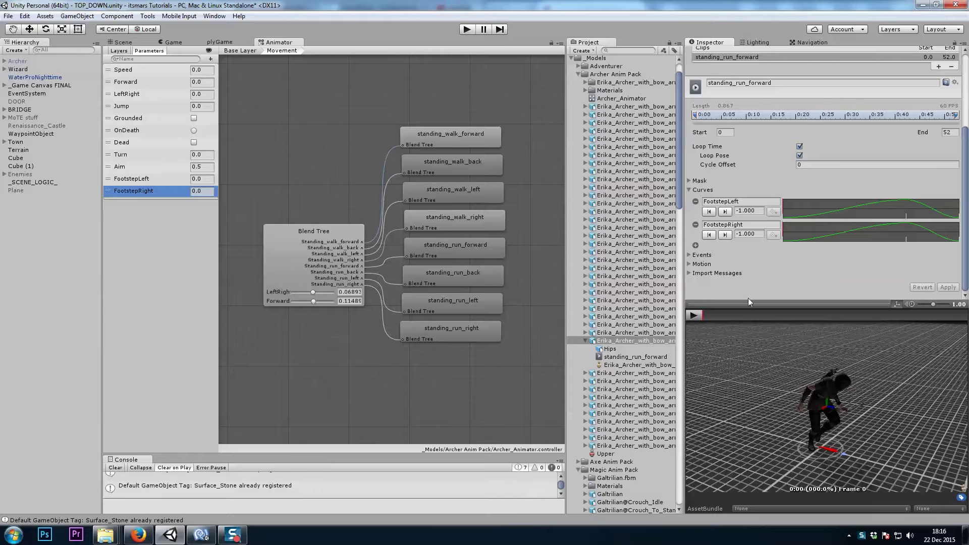
left_click_drag(723, 315, 790, 313)
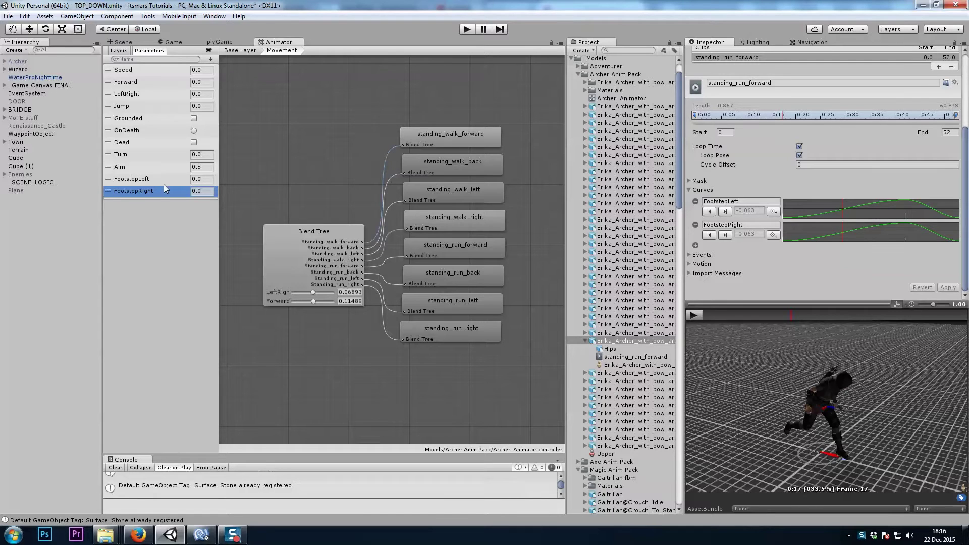
Review the FootstepLeft GetFloat read and its less-than-zero condition in FootstepMaster_Curves.cs.
left_click(201, 536)
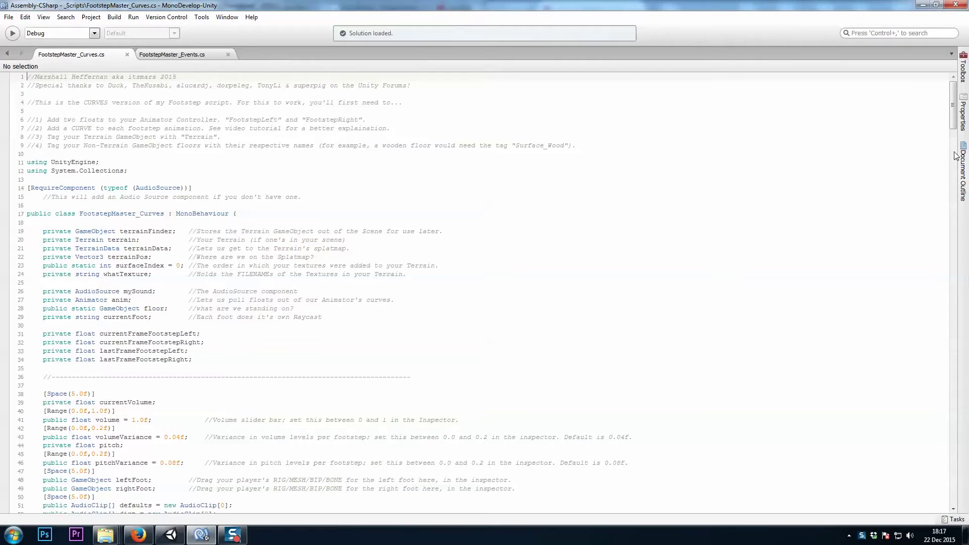
left_click_drag(953, 126, 950, 240)
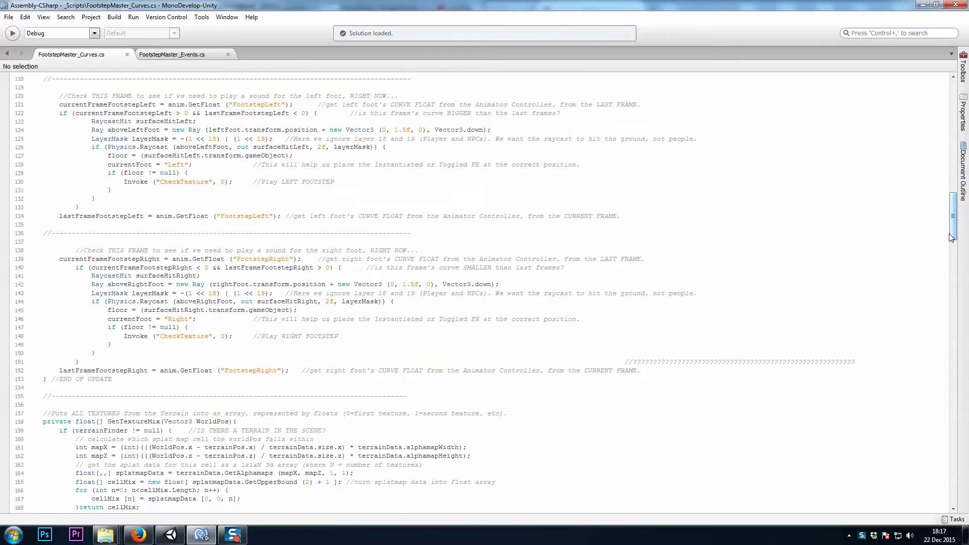
double_click(91, 105)
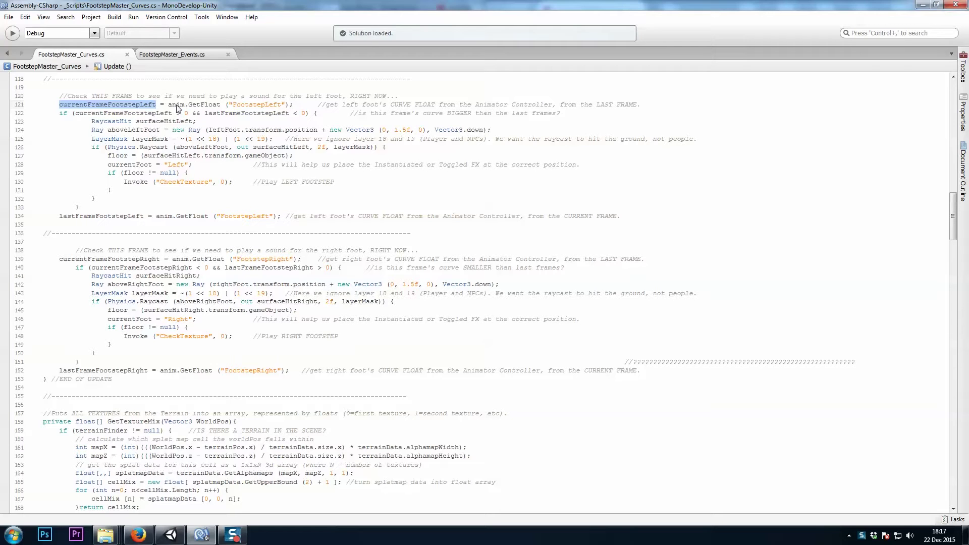
left_click_drag(171, 109, 222, 108)
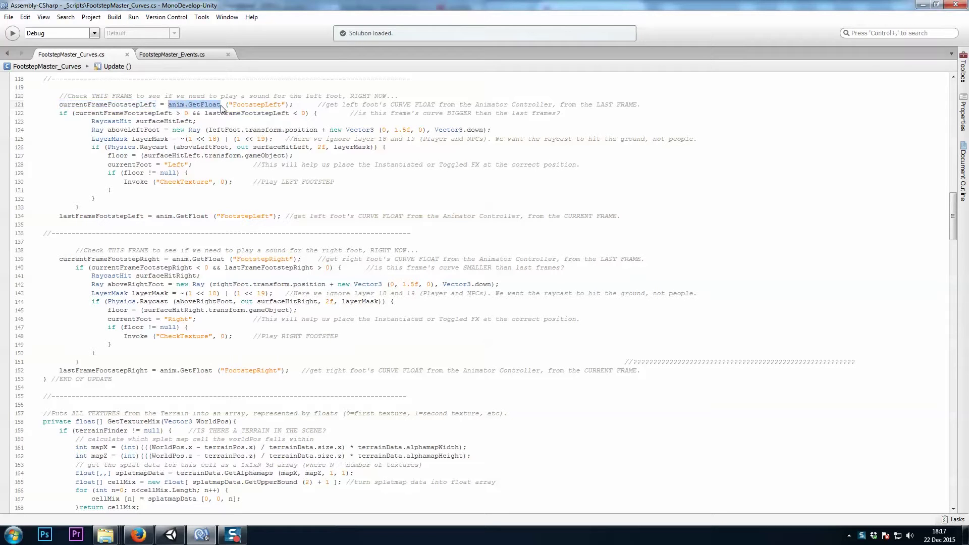
double_click(252, 106)
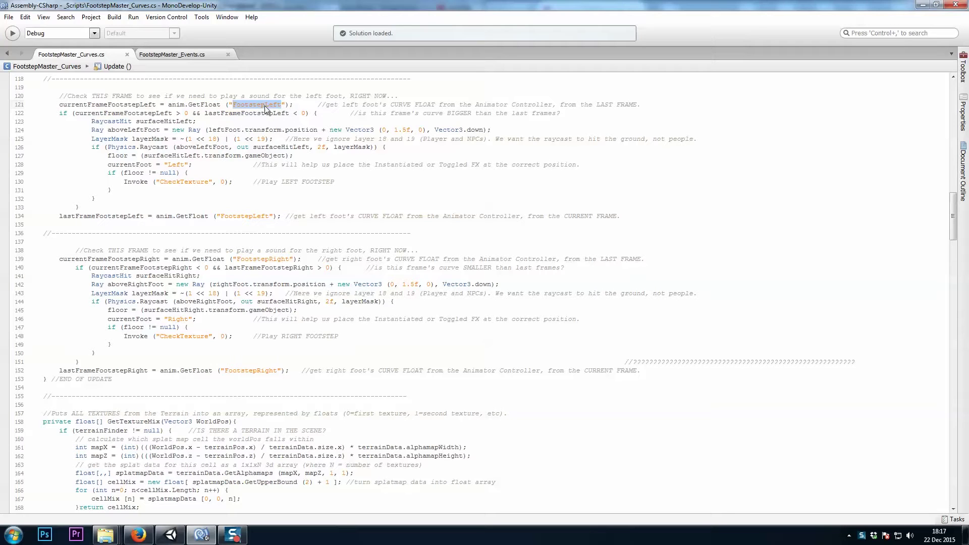
double_click(132, 115)
double_click(185, 114)
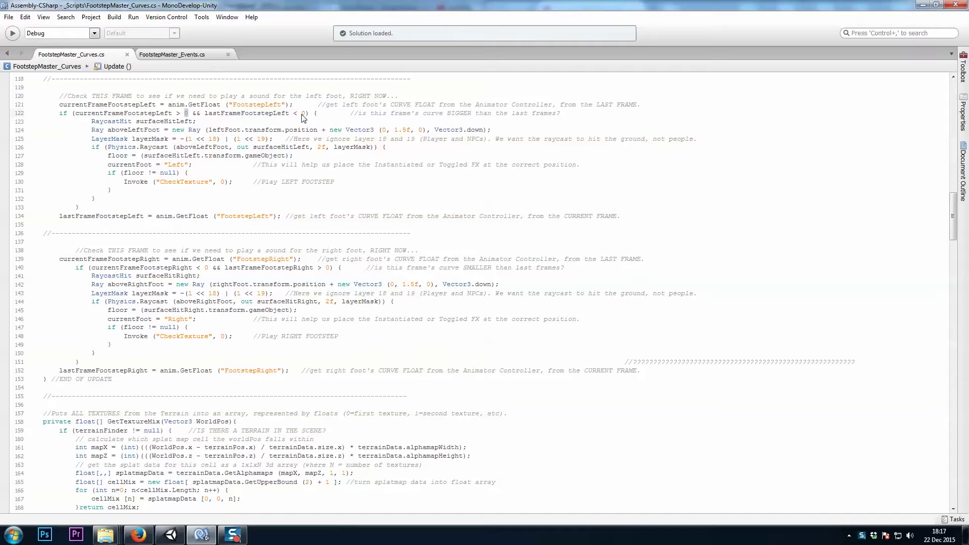
left_click_drag(286, 114, 306, 117)
left_click_drag(60, 114, 319, 115)
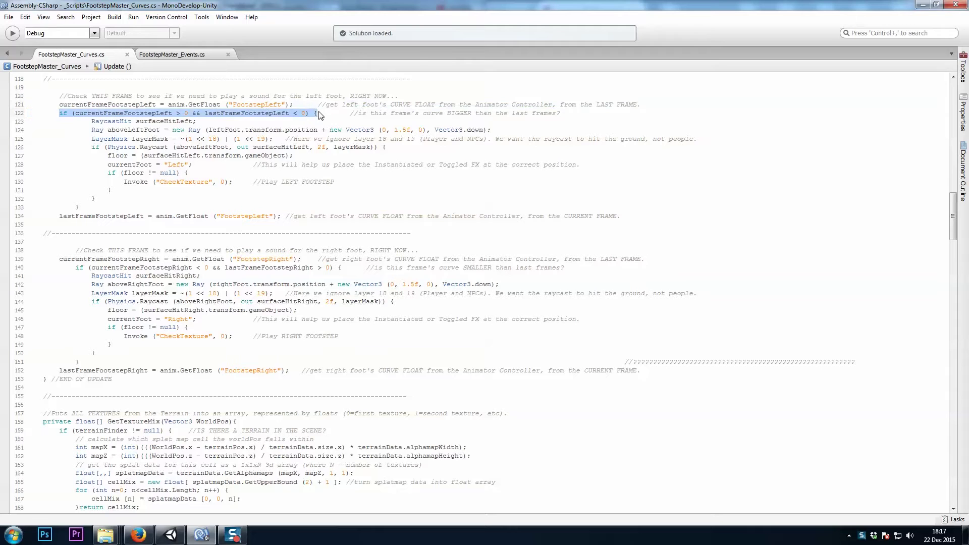
left_click(93, 124)
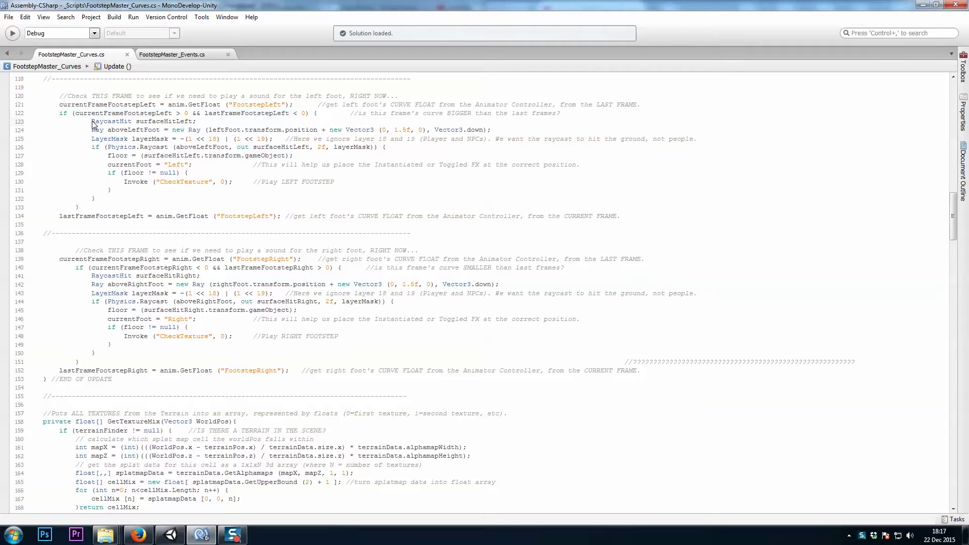
Highlight the raycast block, CheckTexture call and grass/terrain tag checks, then minimise MonoDevelop.
left_click_drag(93, 124, 307, 158)
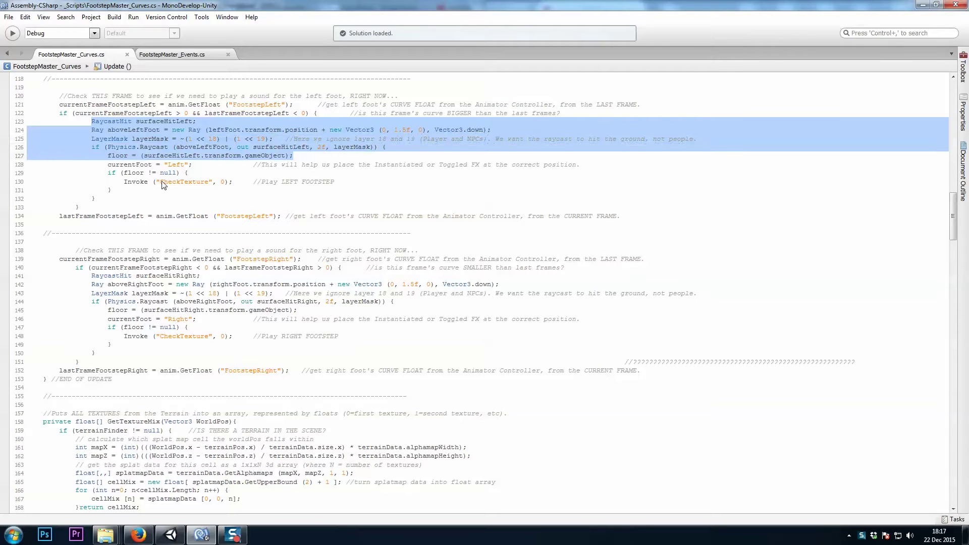
left_click_drag(161, 183, 218, 178)
left_click_drag(951, 210, 948, 283)
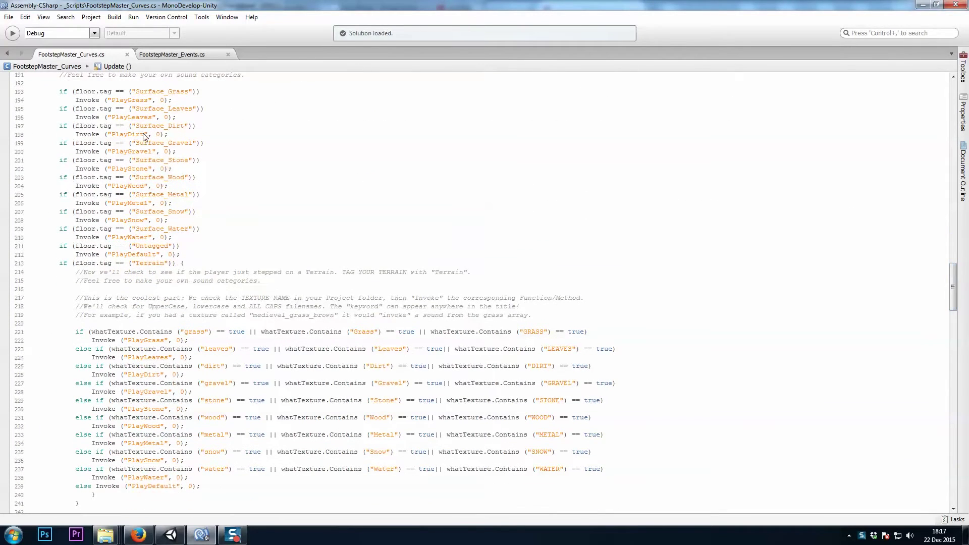
double_click(139, 93)
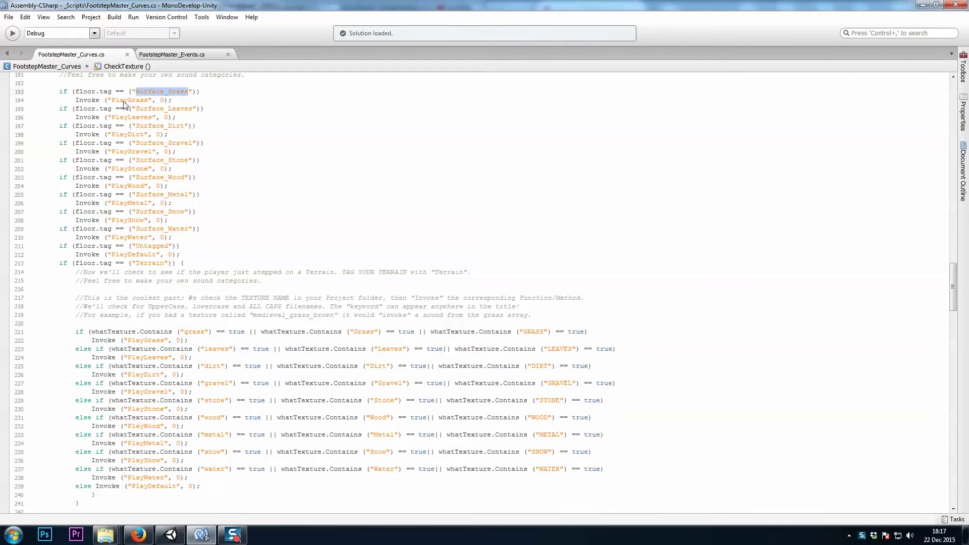
double_click(124, 101)
double_click(147, 264)
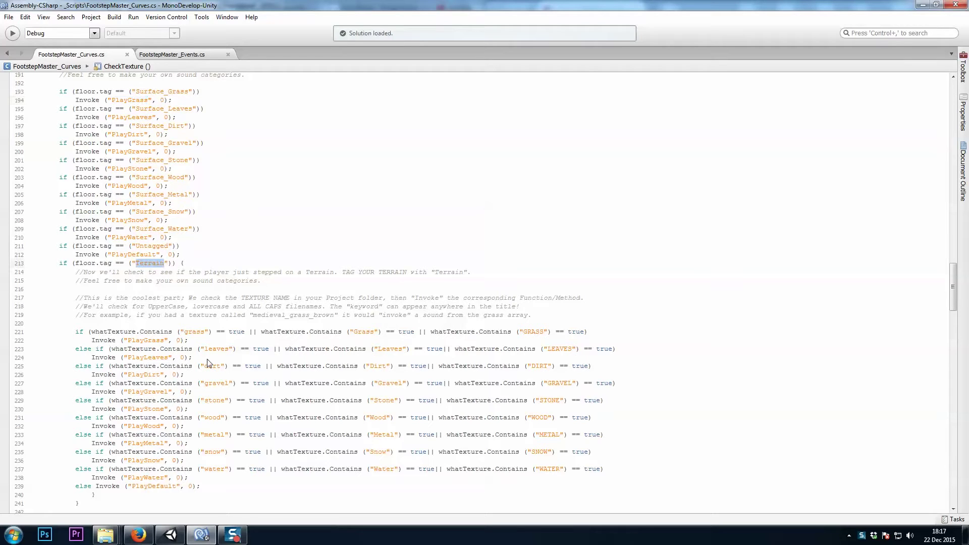
left_click_drag(185, 332, 555, 332)
double_click(145, 342)
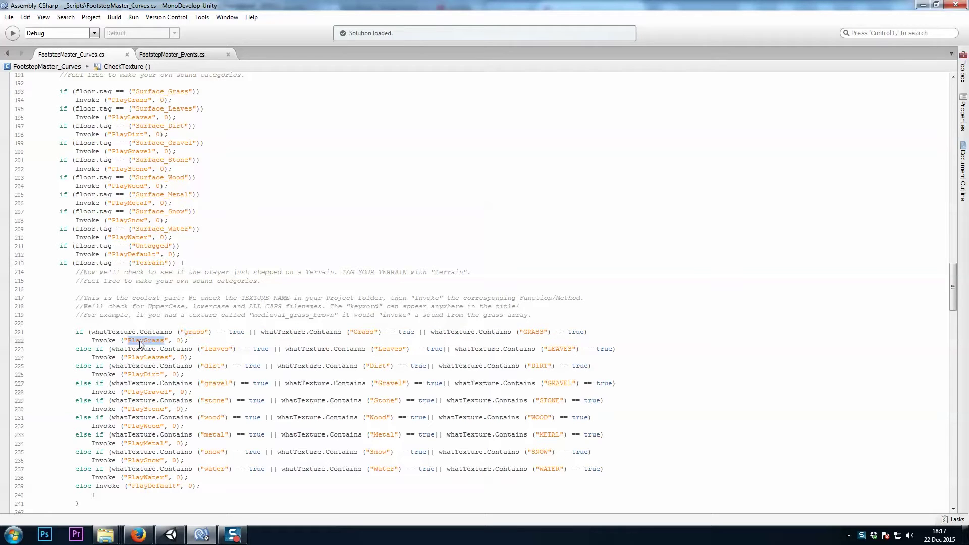
left_click(922, 5)
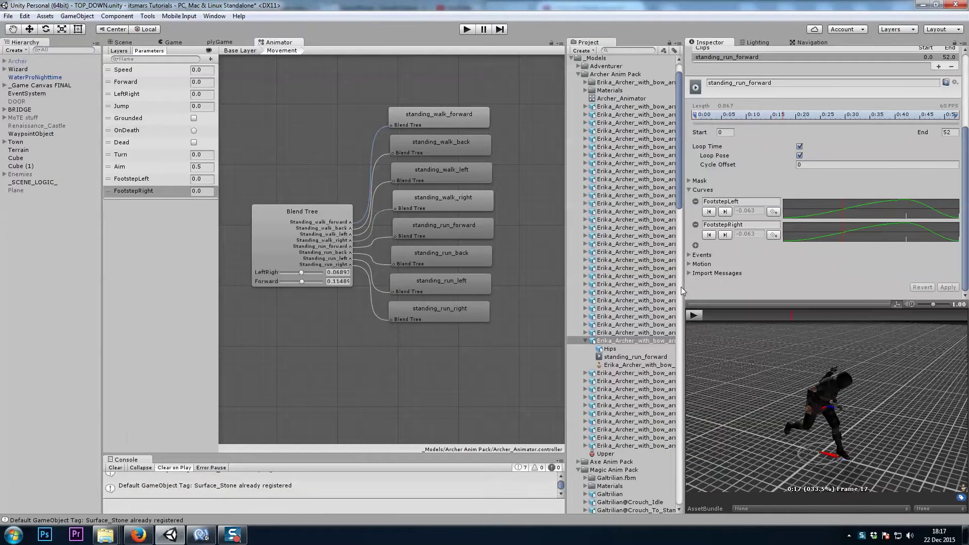
Widen the panels and swap the active character in the scene from Wizard to Archer.
left_click_drag(680, 287, 766, 292)
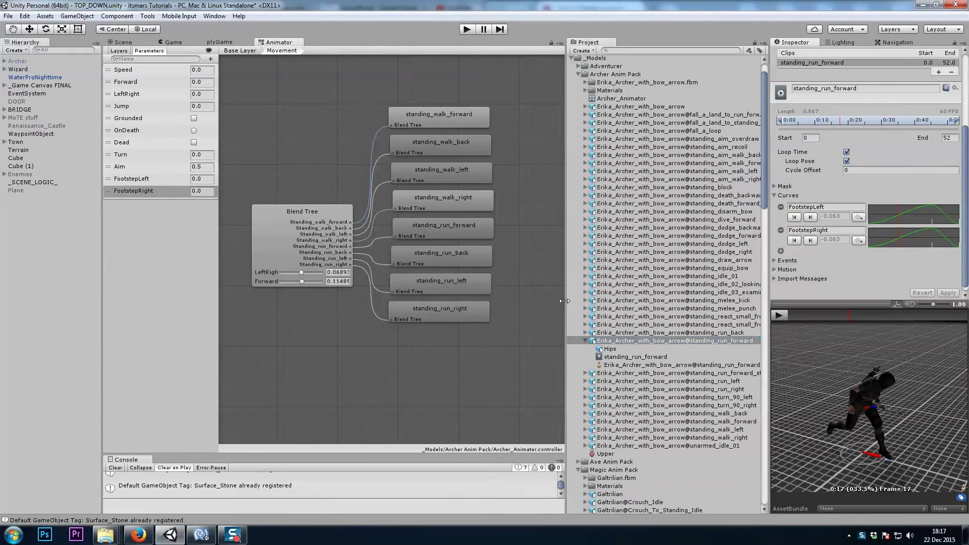
left_click_drag(564, 301, 603, 298)
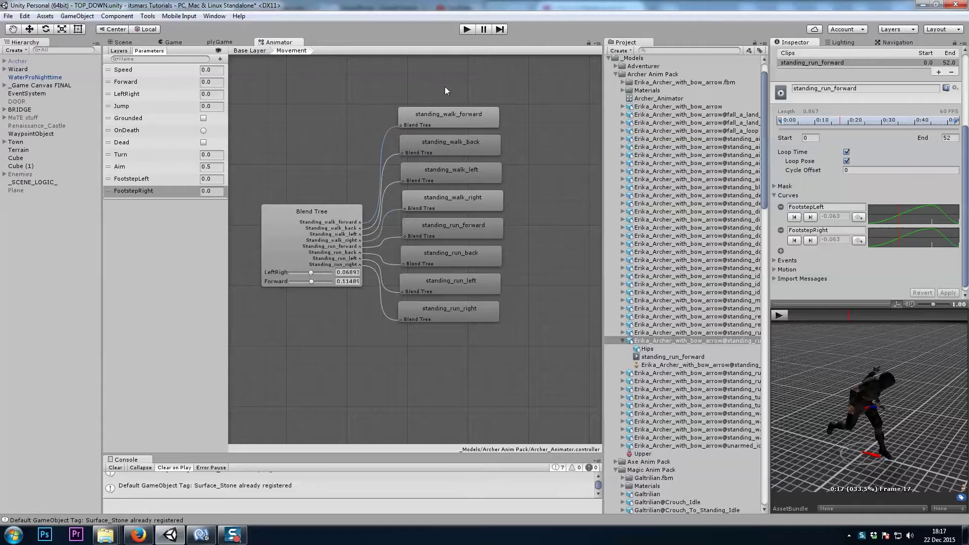
left_click(124, 43)
left_click(26, 69)
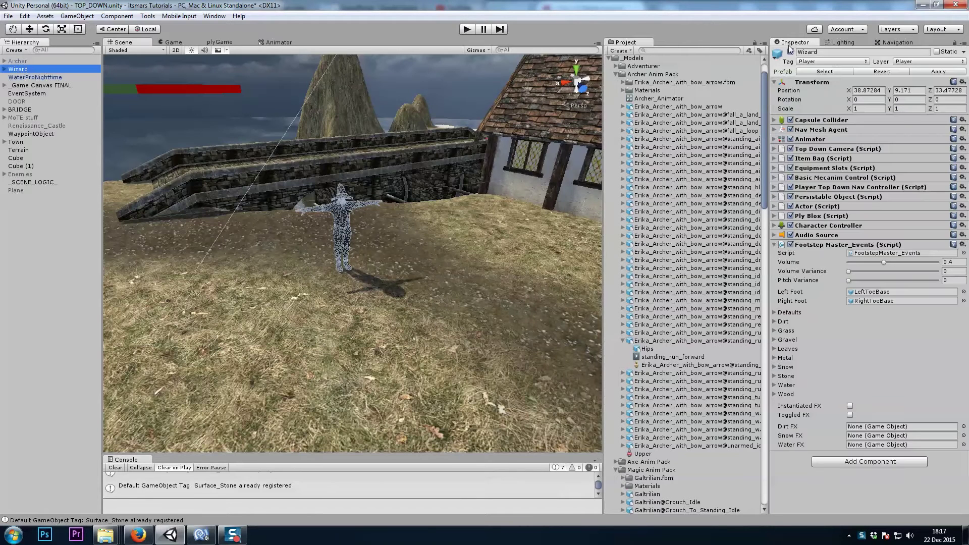
left_click(790, 51)
left_click(20, 60)
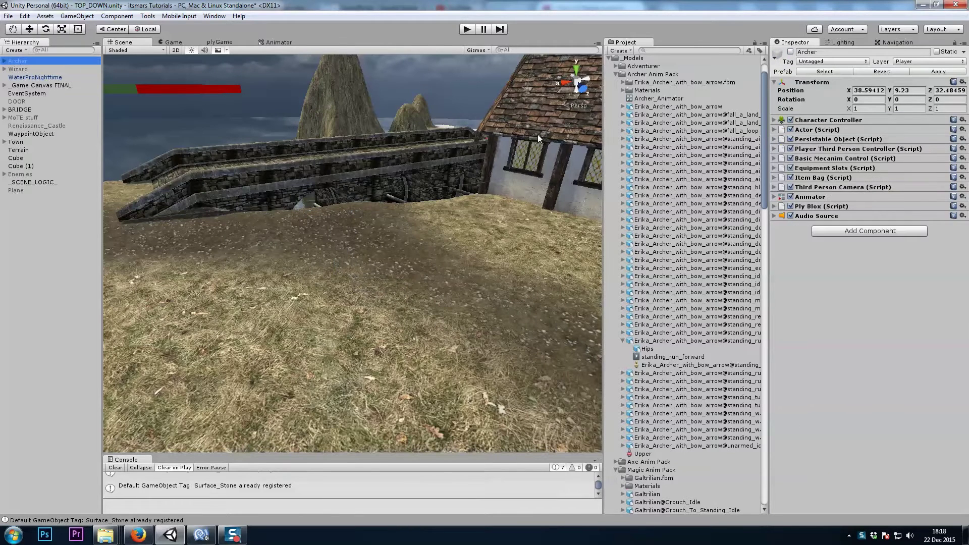
left_click(791, 51)
Collapse _Models and expand the _Scripts folder in the Project panel.
left_click(651, 74)
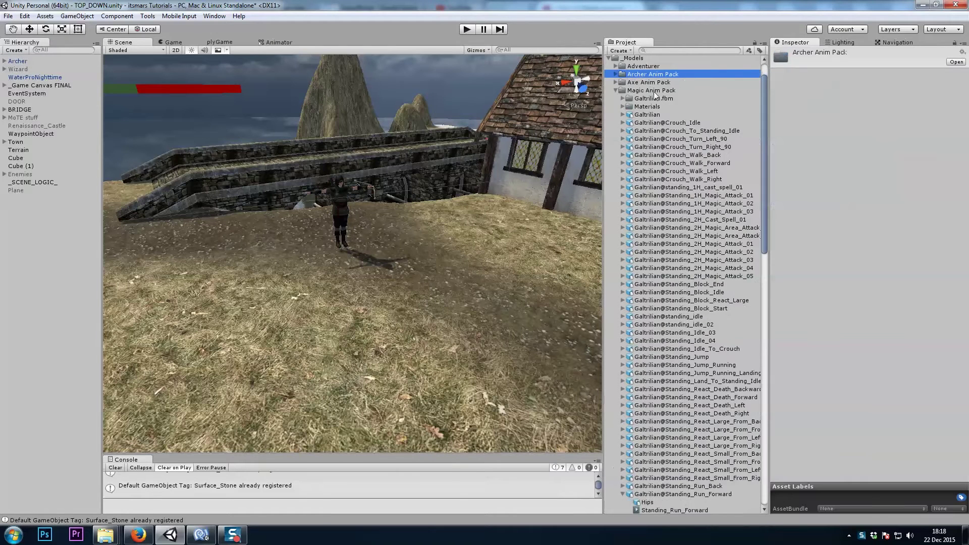
key("Up")
key("Up")
key("Left")
scroll(650, 105, "up", 1)
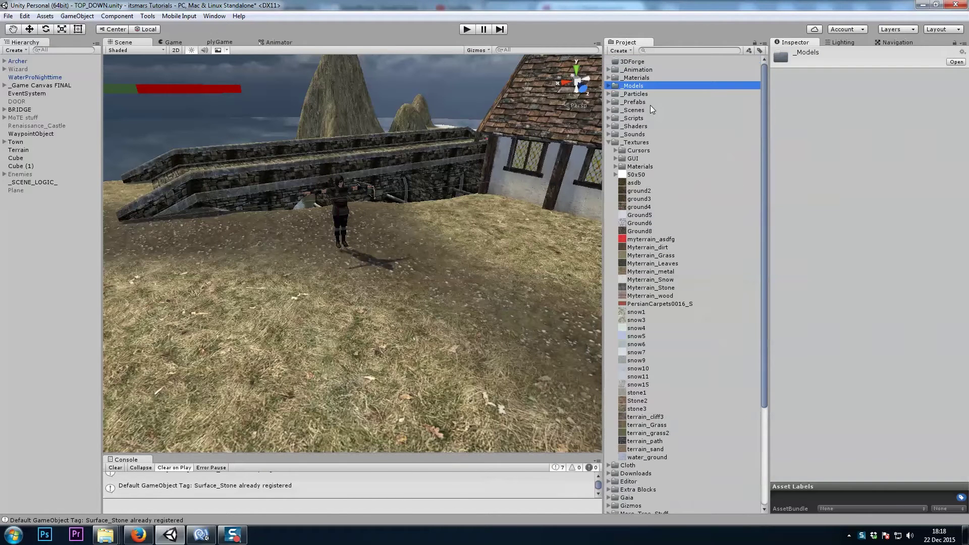
key("Down")
key("Down")
key("Down")
key("Down")
key("Right")
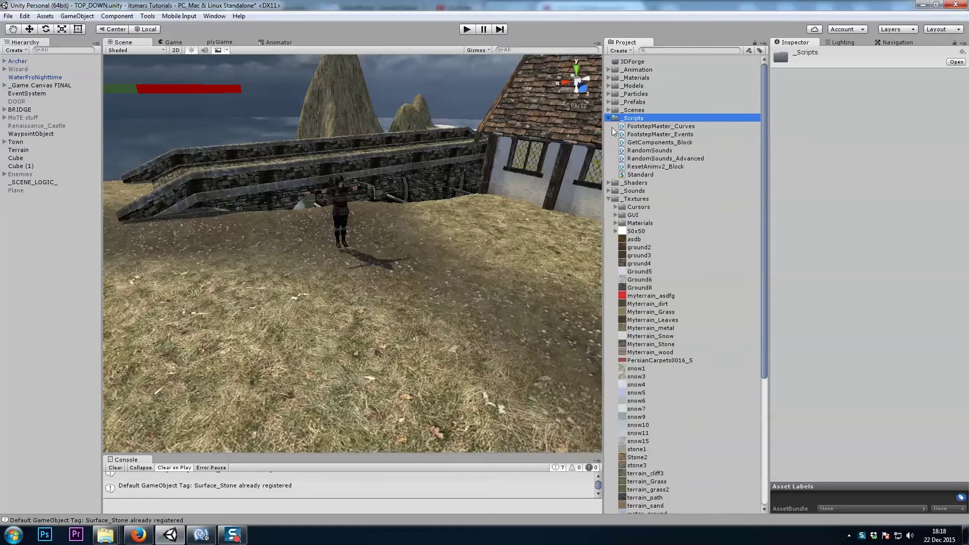
Add FootstepMaster_Curves to the Archer with Volume 0.4 and variance 0.
left_click(25, 62)
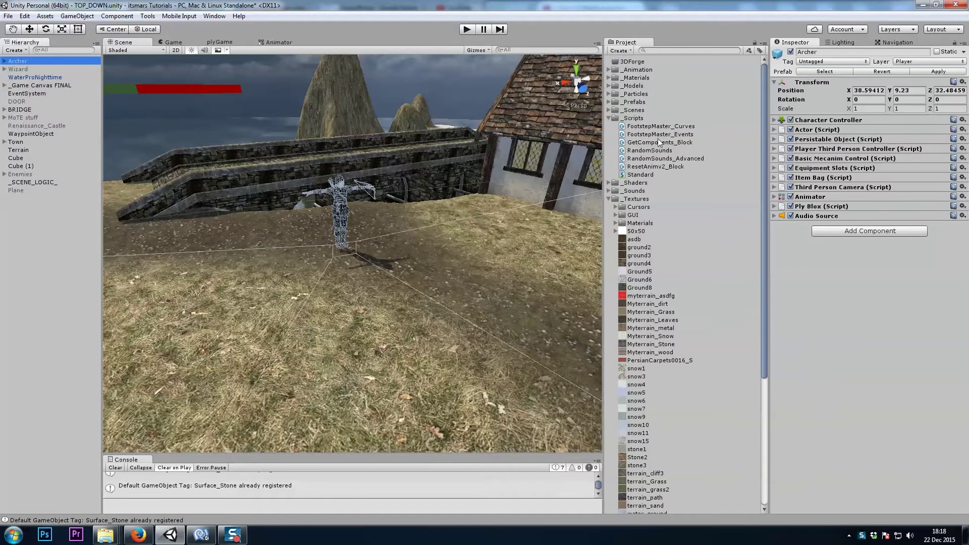
left_click_drag(685, 134, 868, 261)
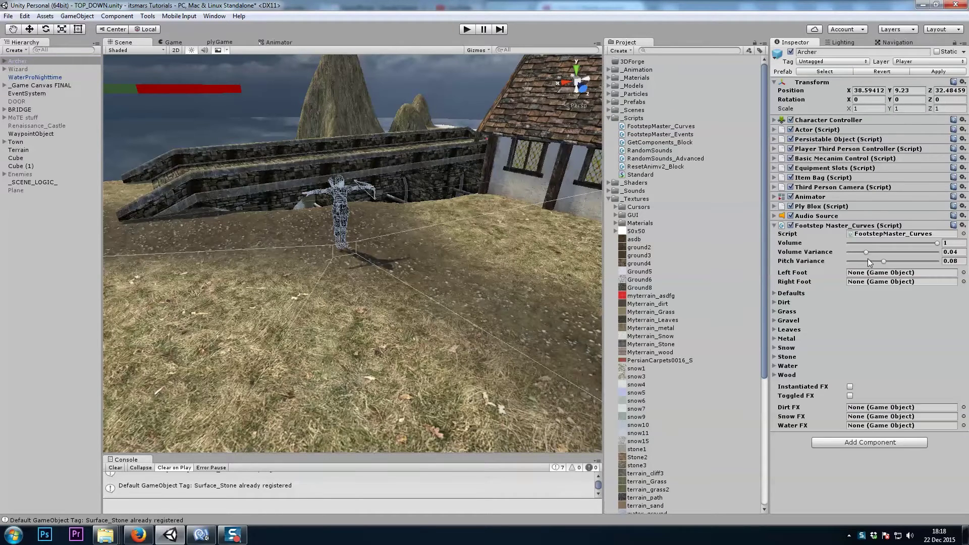
left_click(931, 244)
type(".3")
key("Tab")
type("0")
key("Tab")
type("0")
left_click(949, 243)
type("0.4")
Expand the Archer's bone hierarchy through Hips and the left leg down to LeftToeBase.
left_click(22, 61)
key("Right")
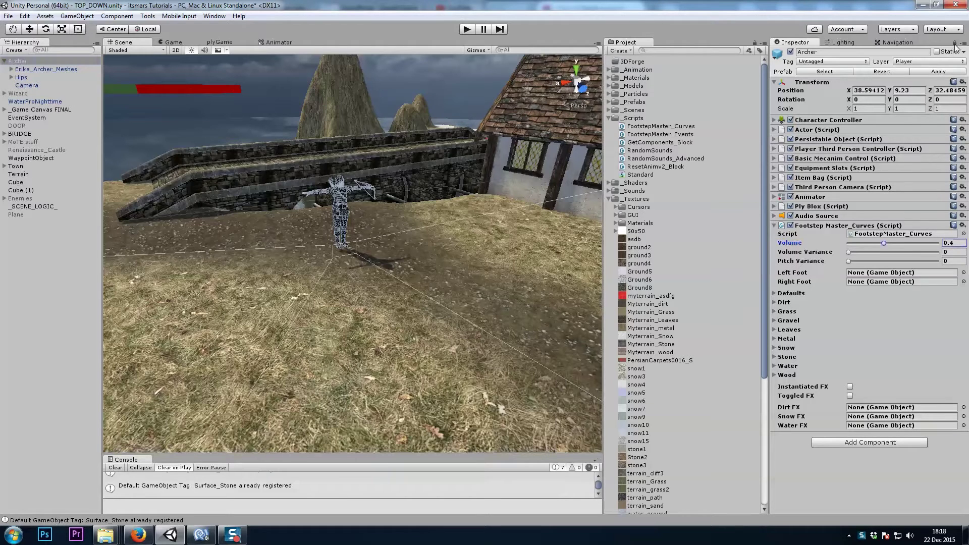
left_click(23, 77)
key("Right")
key("Down")
key("Right")
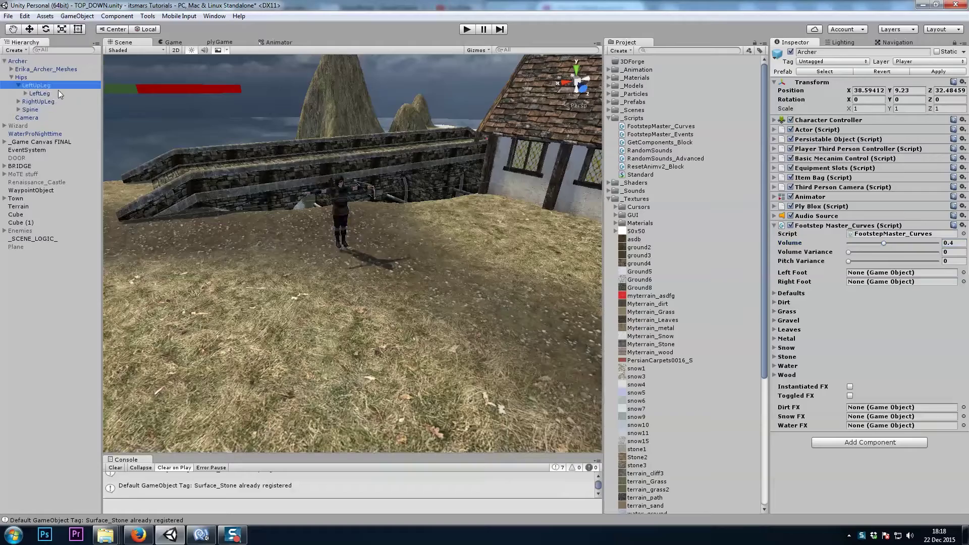
key("Down")
key("Right")
key("Down")
key("Right")
key("Down")
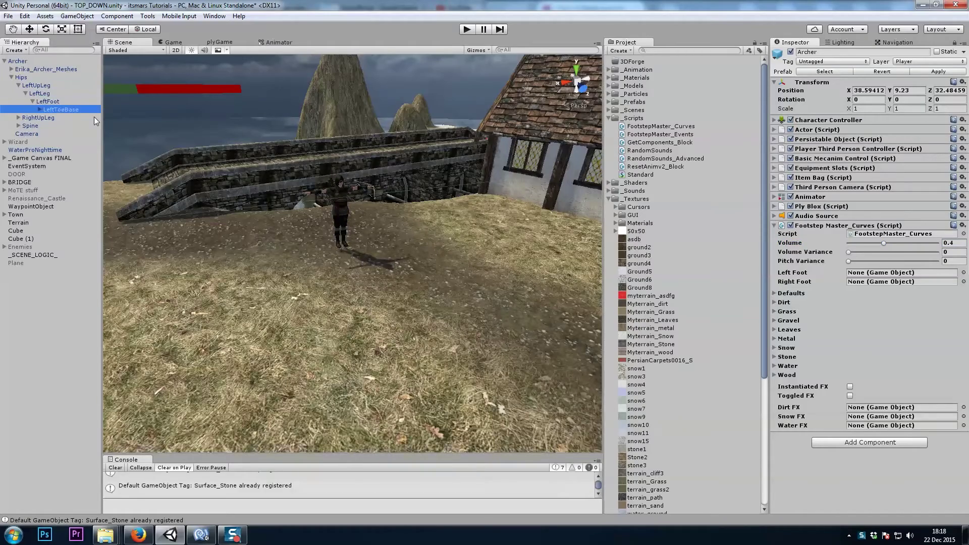
key("f")
left_click_drag(354, 131, 431, 126, "alt")
scroll(431, 126, "down", 5)
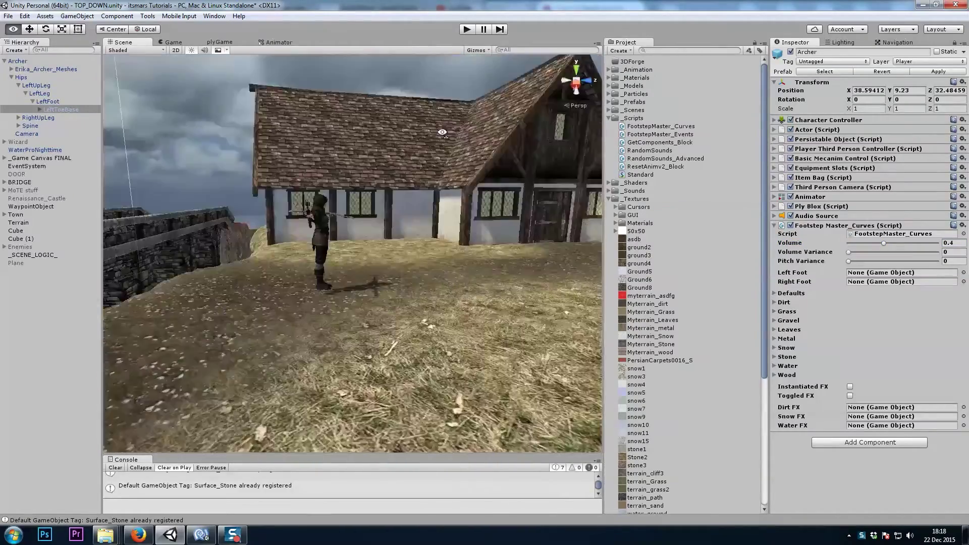
Assign the LeftToeBase bone as the component's Left Foot.
left_click(31, 61)
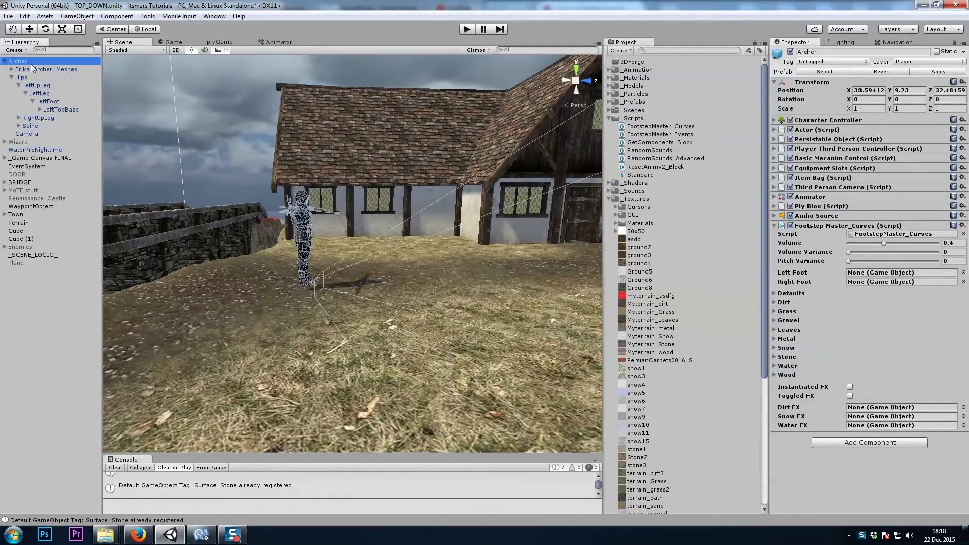
key("f")
left_click(326, 169)
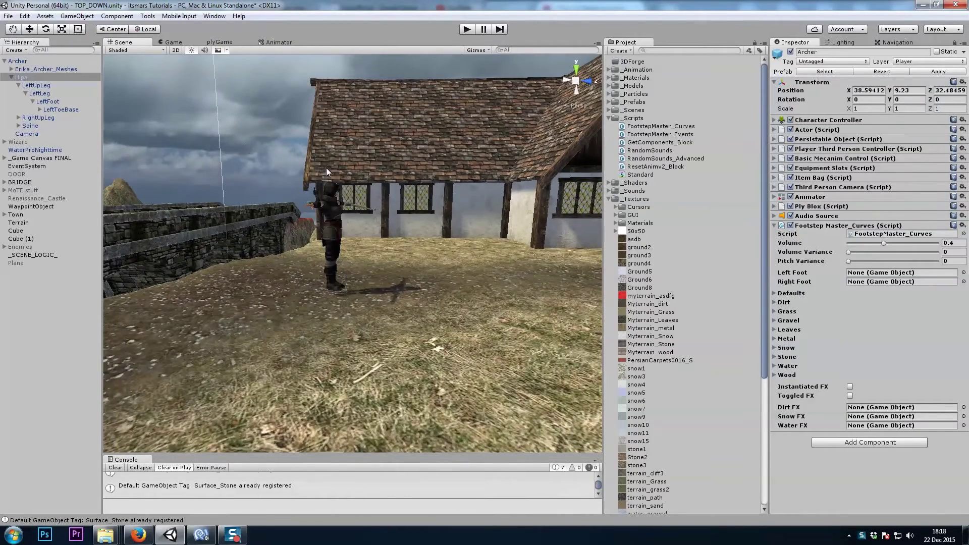
key("f")
left_click(57, 110)
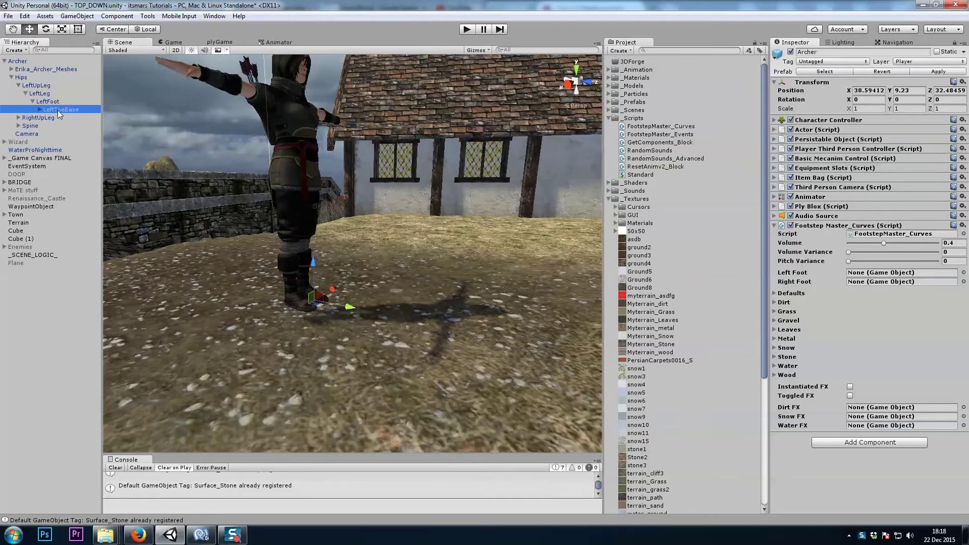
left_click_drag(55, 108, 863, 273)
Expand the right leg and assign RightToeBase as the Right Foot.
left_click(58, 118)
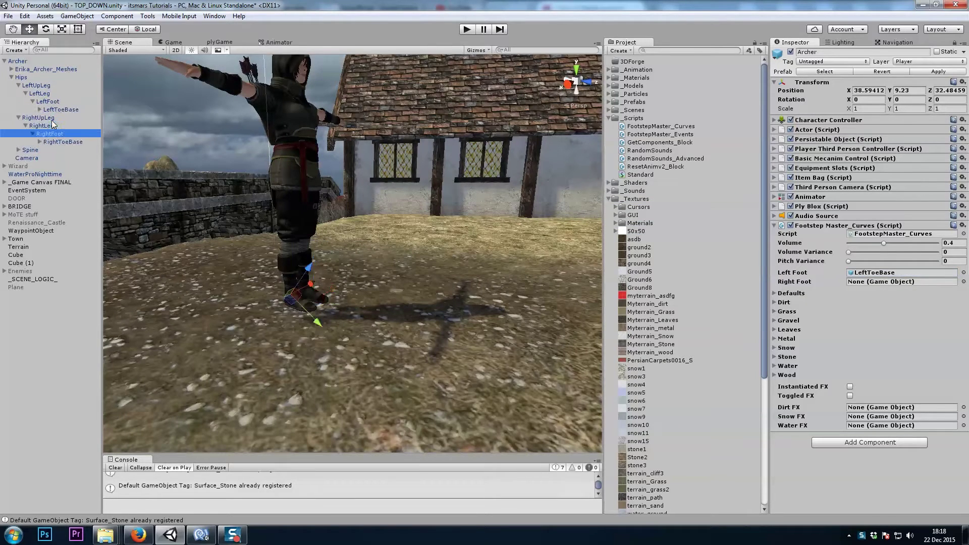
key("alt+Right")
left_click(63, 142)
left_click_drag(62, 140, 890, 282)
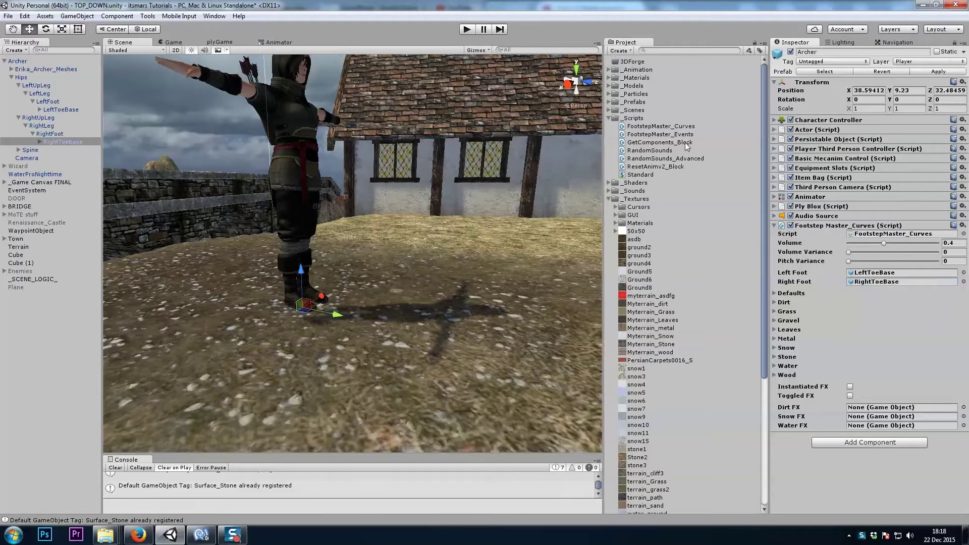
double_click(635, 120)
Assign the three dirt footstep clips from _Sounds to the Dirt sounds list.
double_click(635, 135)
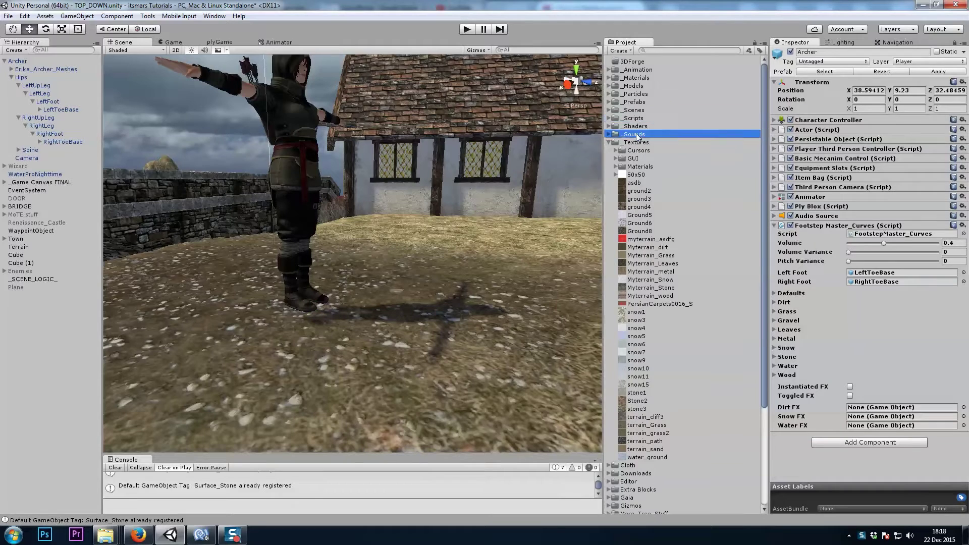
left_click(634, 150)
left_click(682, 166, "shift")
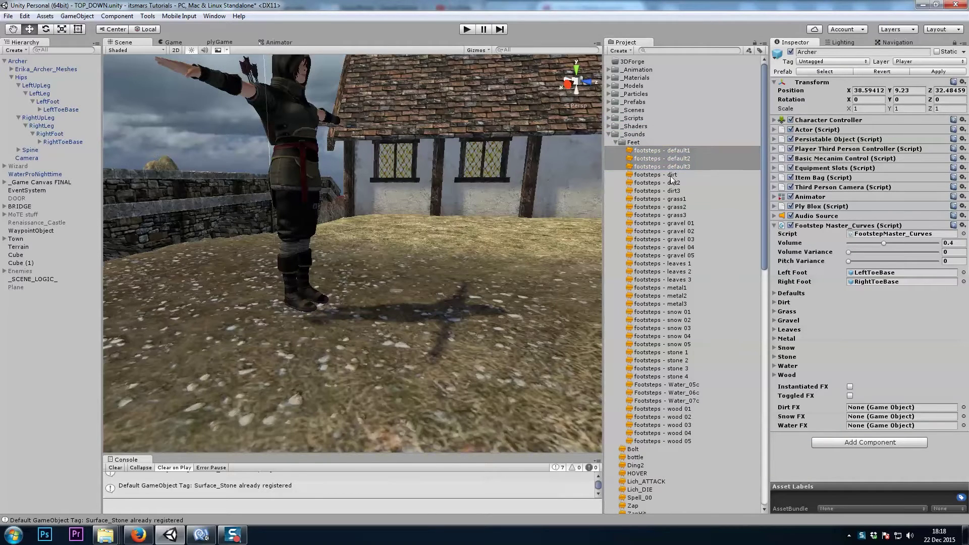
left_click(671, 175)
left_click(678, 192, "shift")
left_click_drag(702, 194, 794, 308)
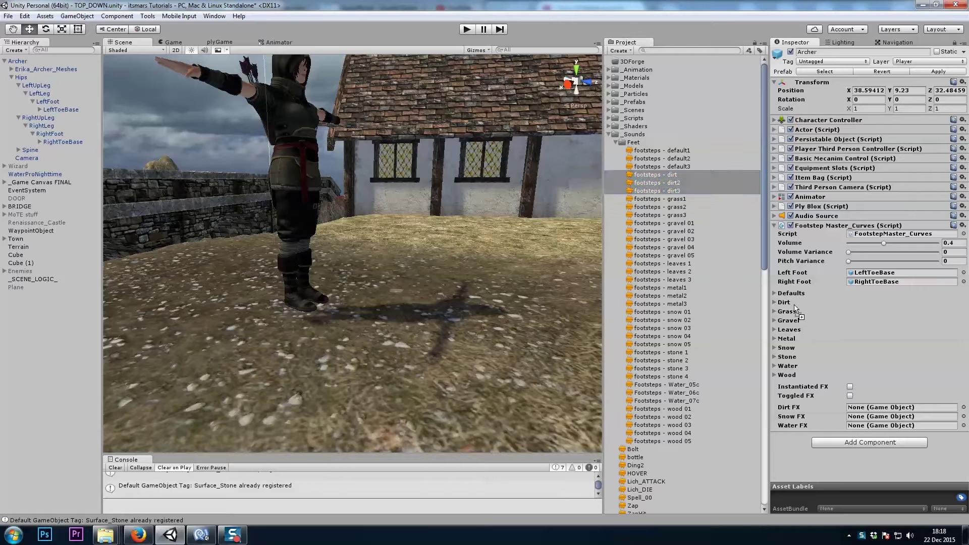
Assign the five gravel footstep clips to the Gravel sounds list.
left_click(665, 199)
left_click(673, 216, "shift")
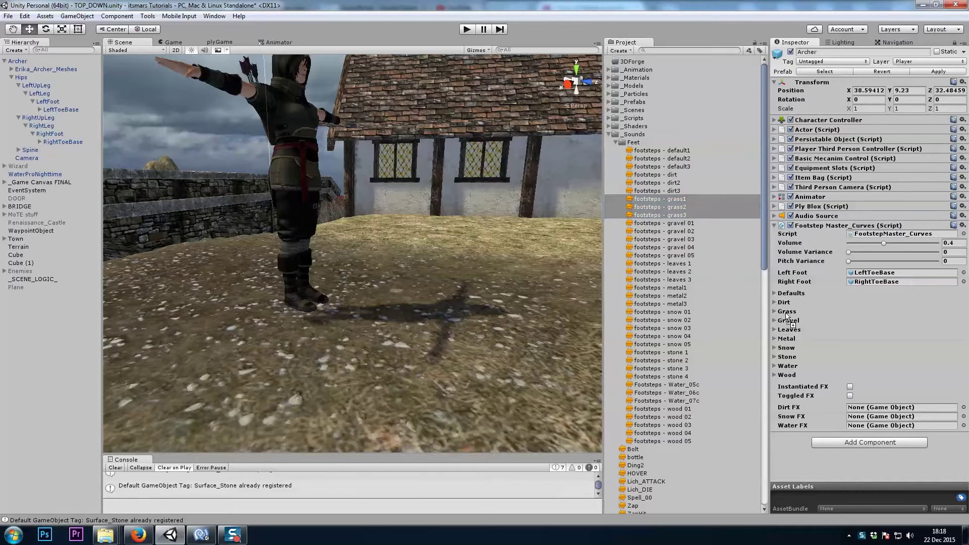
left_click(678, 223)
left_click(691, 255, "shift")
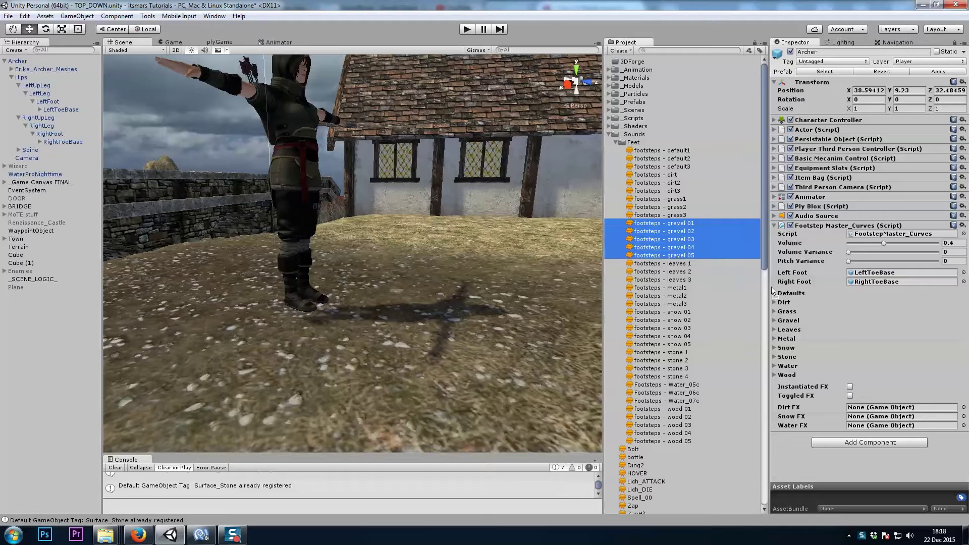
left_click(778, 316)
Assign the three leaves clips to Leaves and three metal clips to Metal.
left_click(687, 264)
left_click(694, 280, "shift")
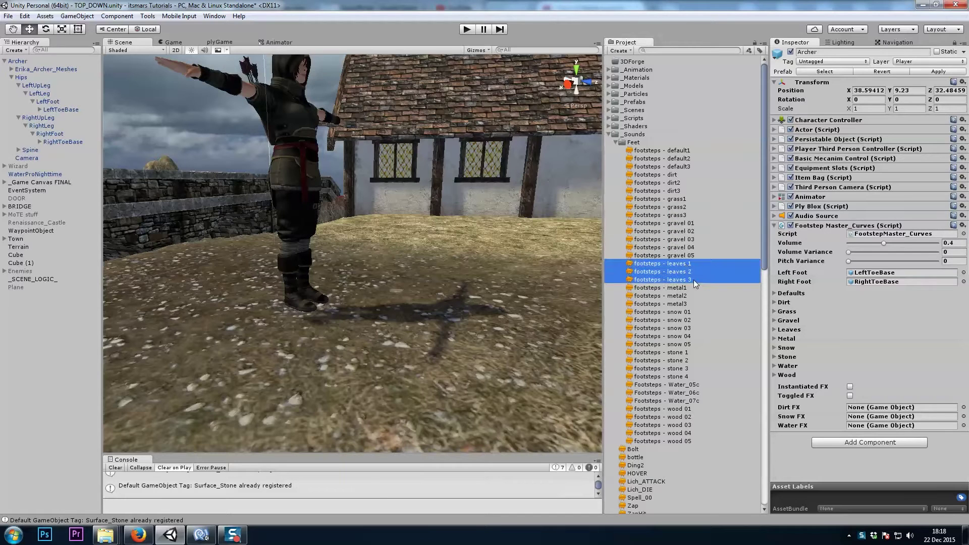
left_click_drag(679, 282, 787, 333)
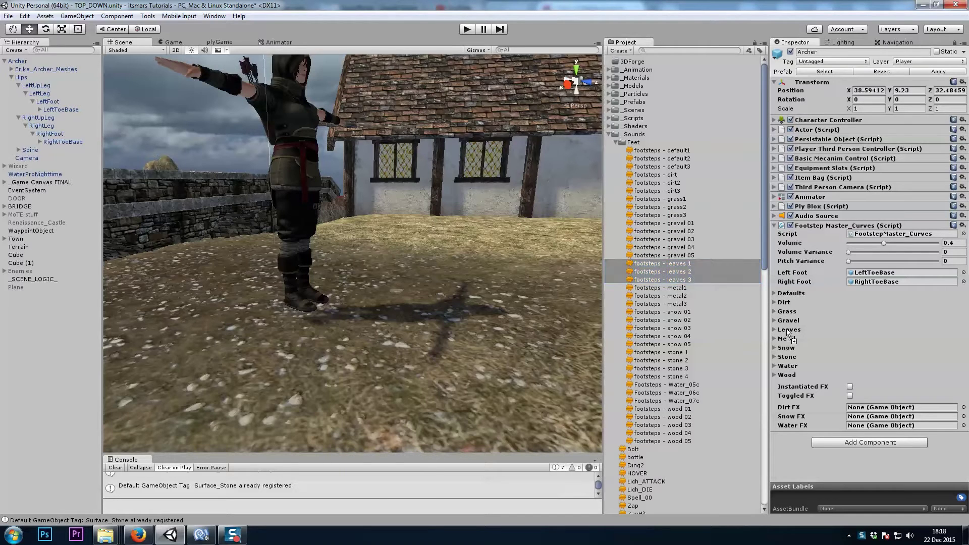
left_click(681, 288)
left_click(687, 304, "shift")
left_click_drag(679, 304, 791, 340)
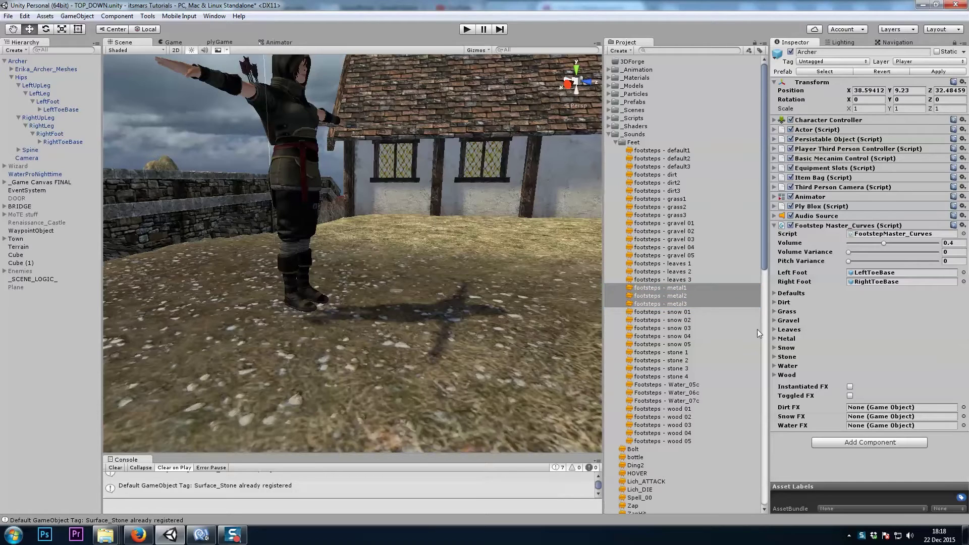
Assign the snow clips, four stone clips and three water clips to their lists.
left_click(671, 312)
left_click(678, 344, "shift")
left_click_drag(679, 345, 791, 348)
left_click(684, 353)
left_click(682, 377, "shift")
left_click_drag(683, 377, 789, 356)
left_click(694, 385)
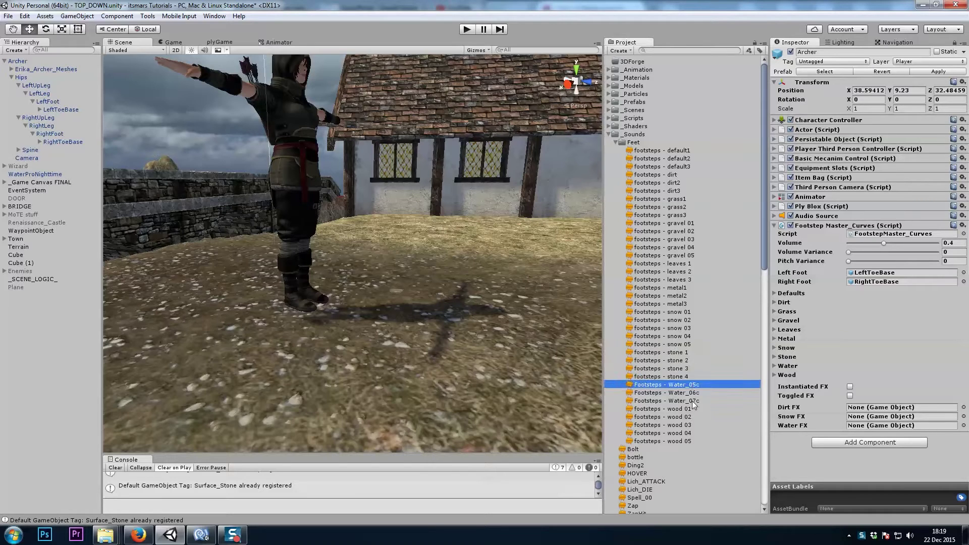
left_click(692, 402, "shift")
left_click_drag(693, 401, 790, 367)
Empty the Snow list with Size 0 and reassign the four stone clips to Stone.
left_click(775, 348)
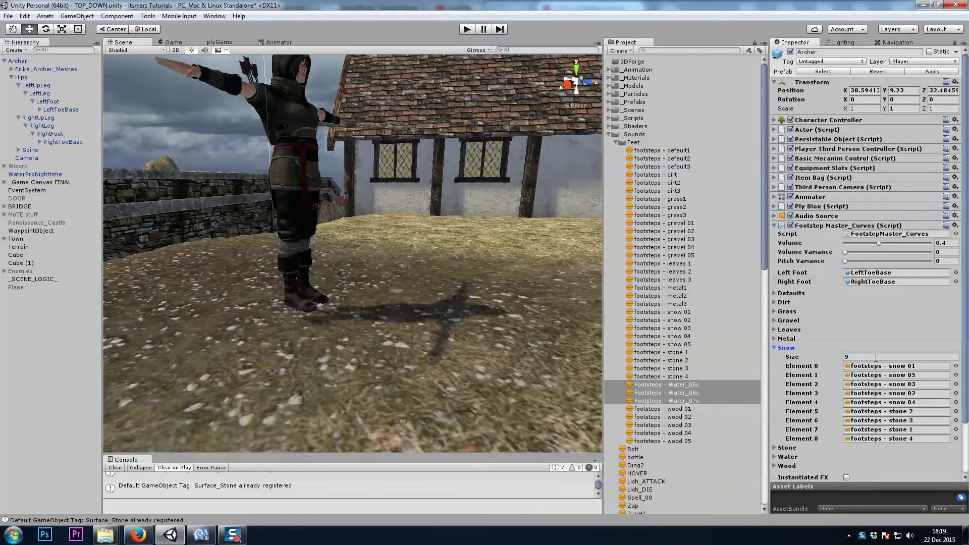
left_click(847, 357)
type("0")
key("Return")
left_click(689, 377)
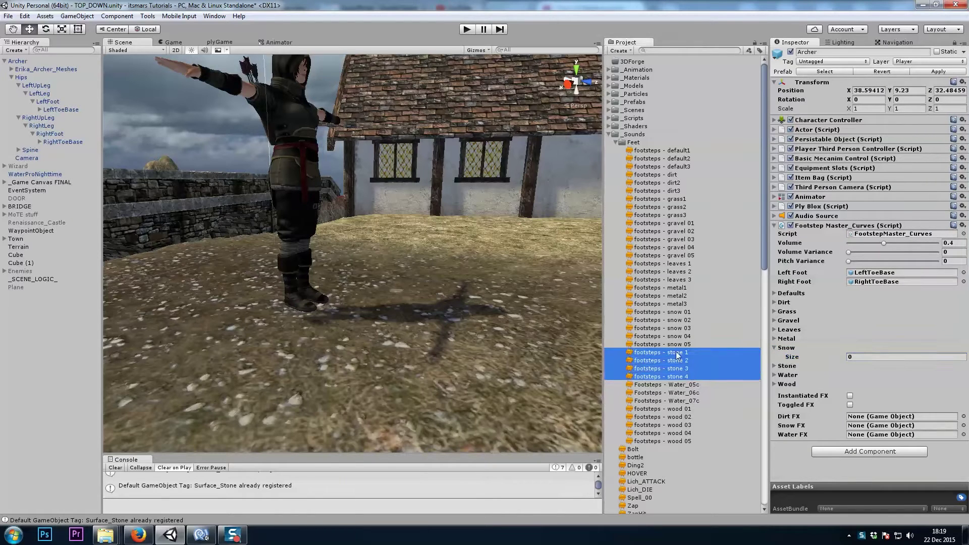
left_click(679, 352, "shift")
left_click_drag(679, 352, 788, 368)
Refill Snow with the five snow clips and assign the five wood clips to Wood.
left_click(690, 345)
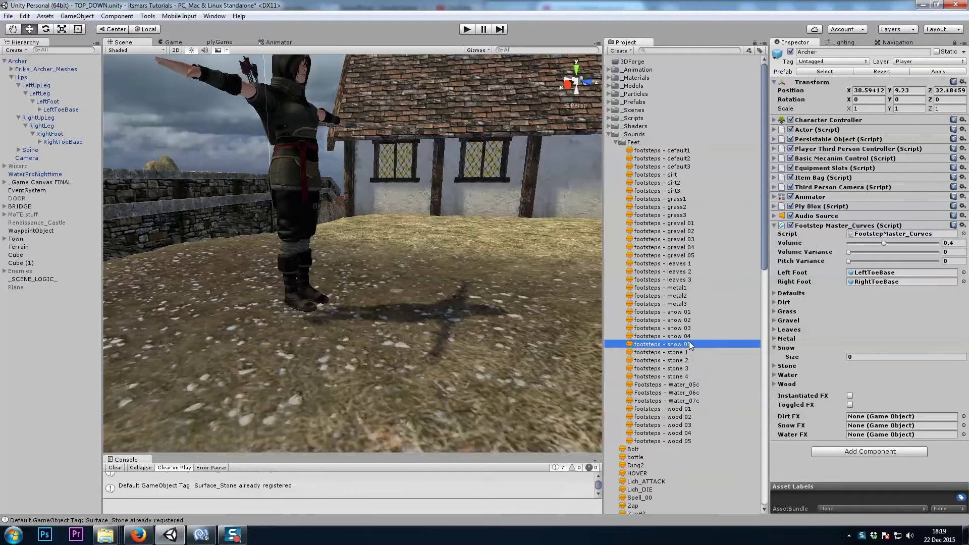
left_click(679, 313, "shift")
left_click_drag(679, 313, 786, 349)
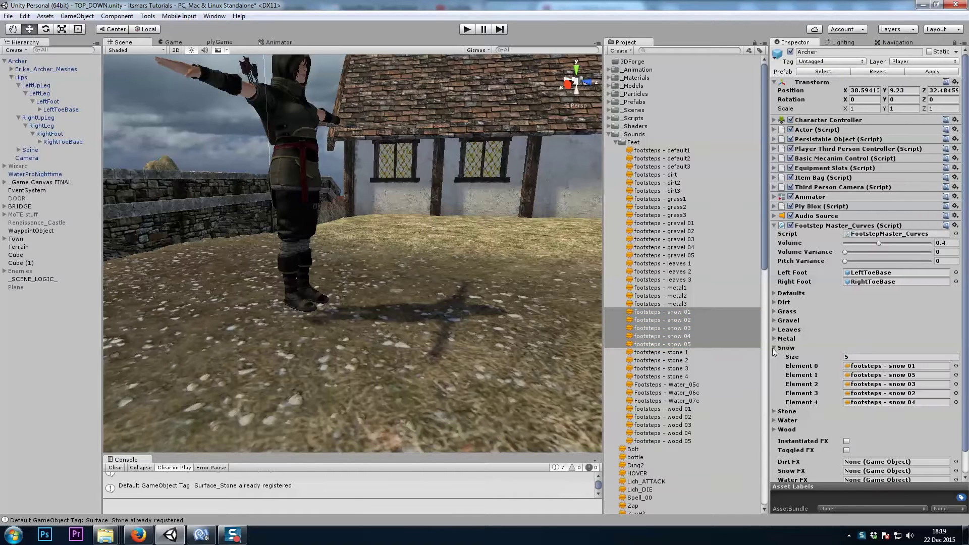
left_click(690, 441)
left_click(678, 410, "shift")
left_click_drag(677, 412, 781, 375)
left_click(774, 375)
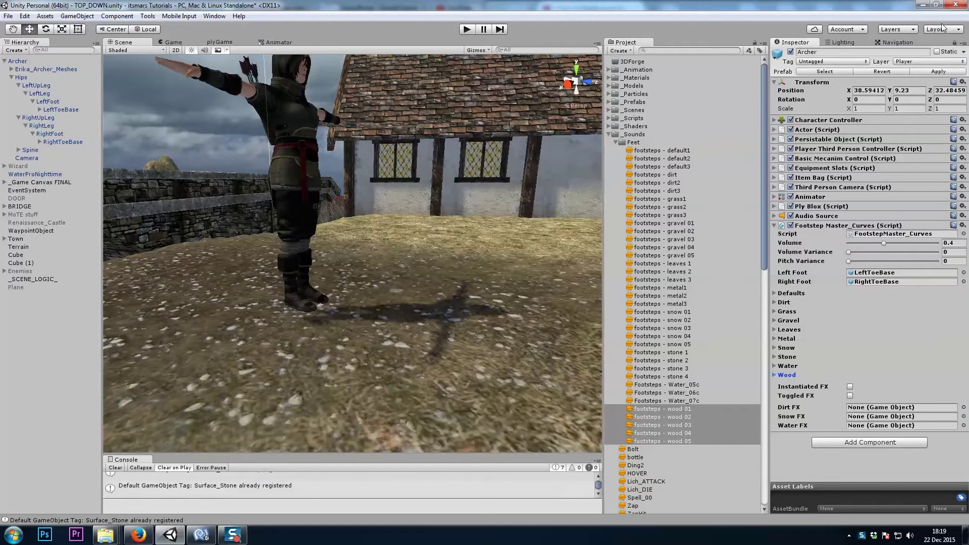
left_click(471, 31)
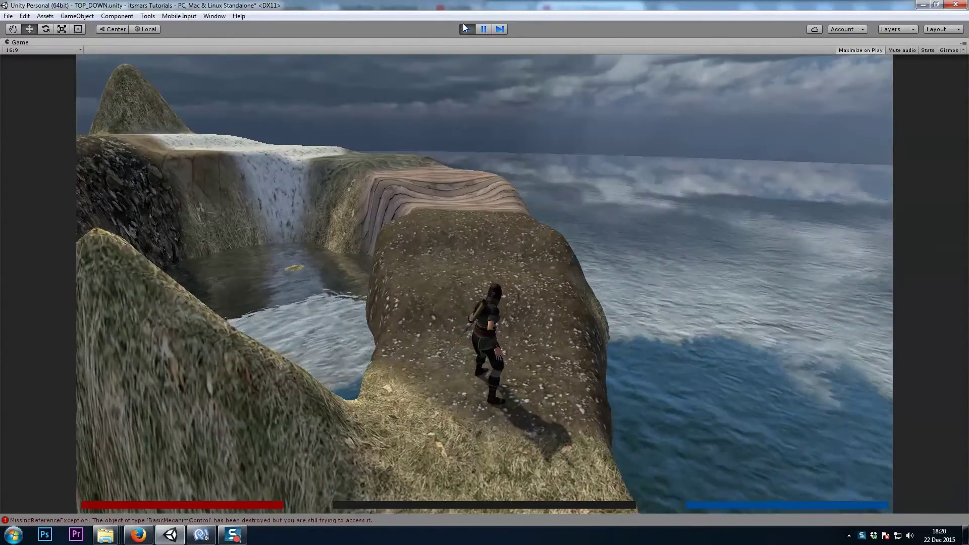
left_click(464, 28)
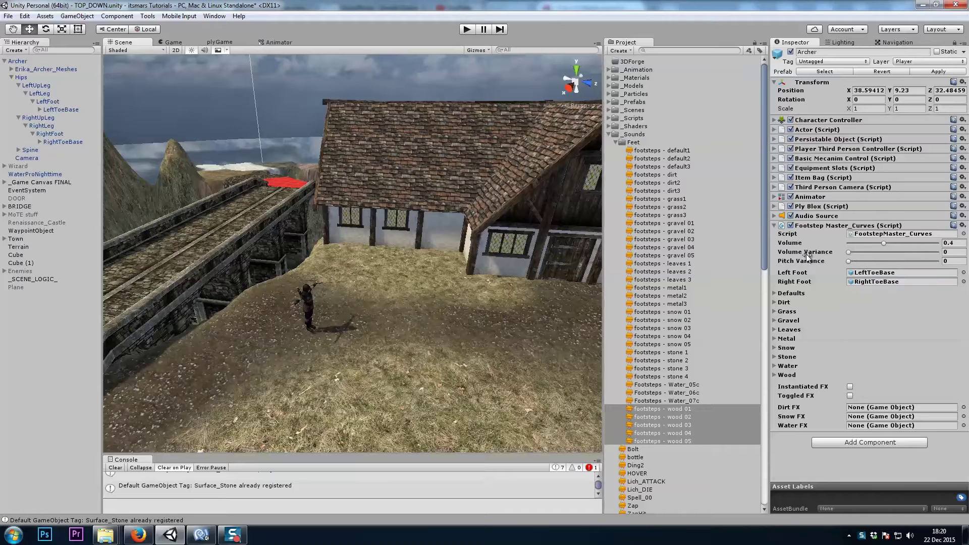
Settle the Volume Variance at 0.02 while reviewing the Dirt and Grass sound lists.
left_click_drag(808, 256, 844, 252)
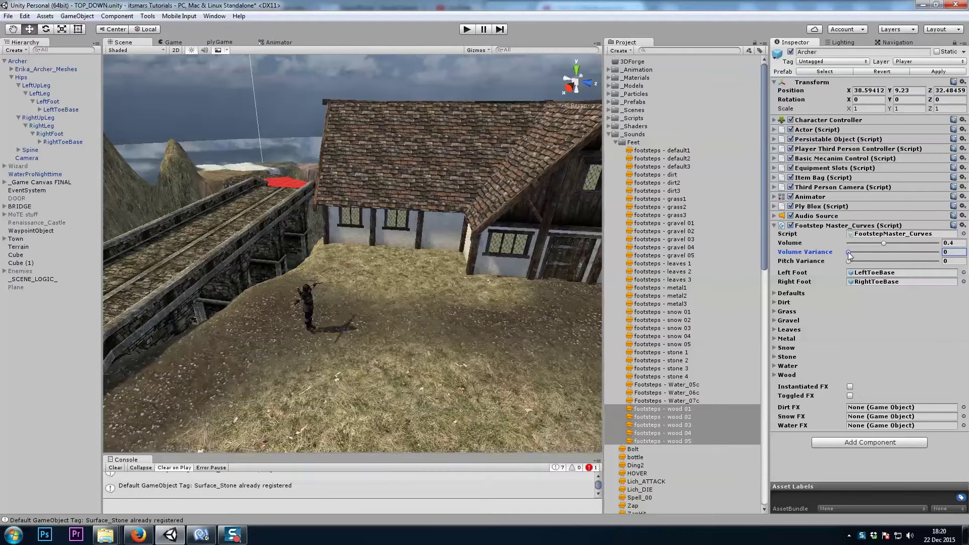
left_click_drag(850, 257, 864, 261)
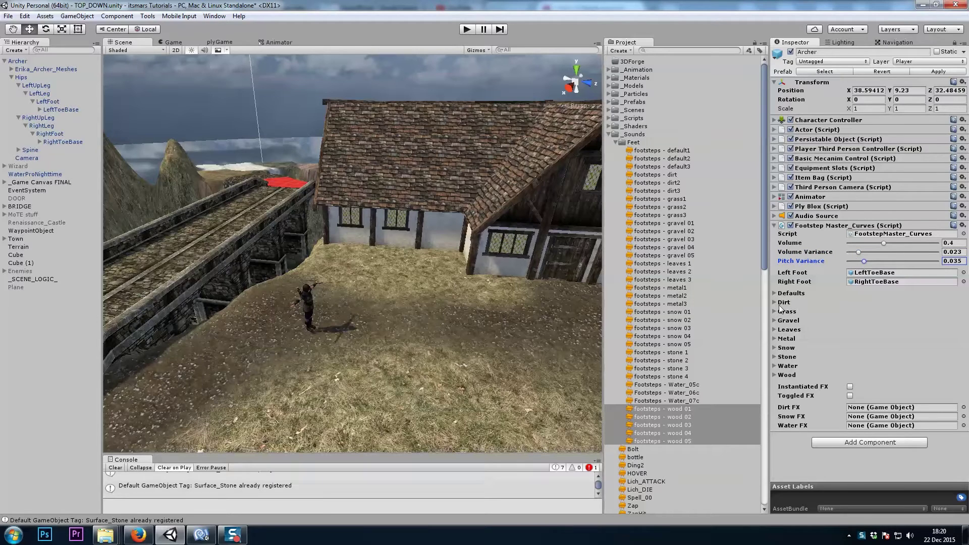
left_click(776, 303)
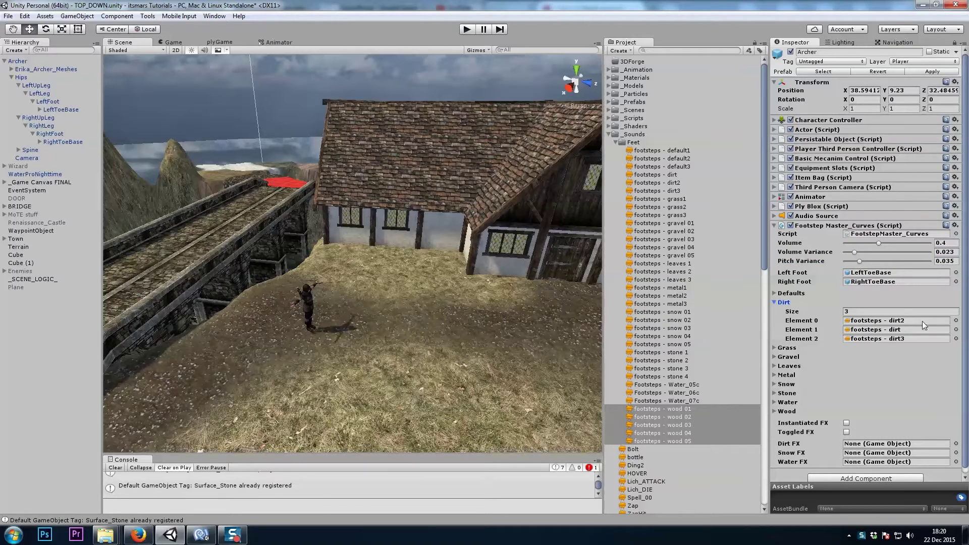
left_click(775, 302)
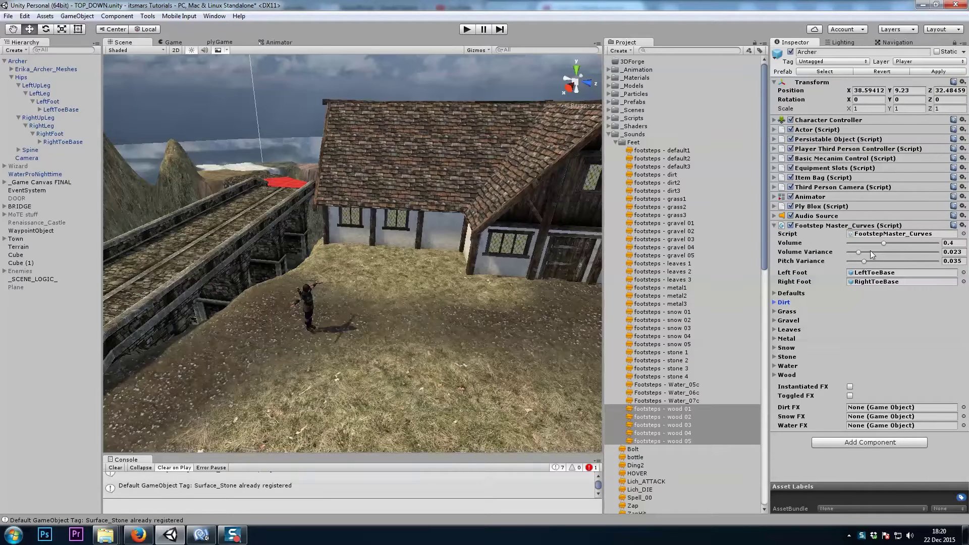
left_click(959, 251)
left_click_drag(962, 252, 943, 257)
key("Return")
left_click(775, 312)
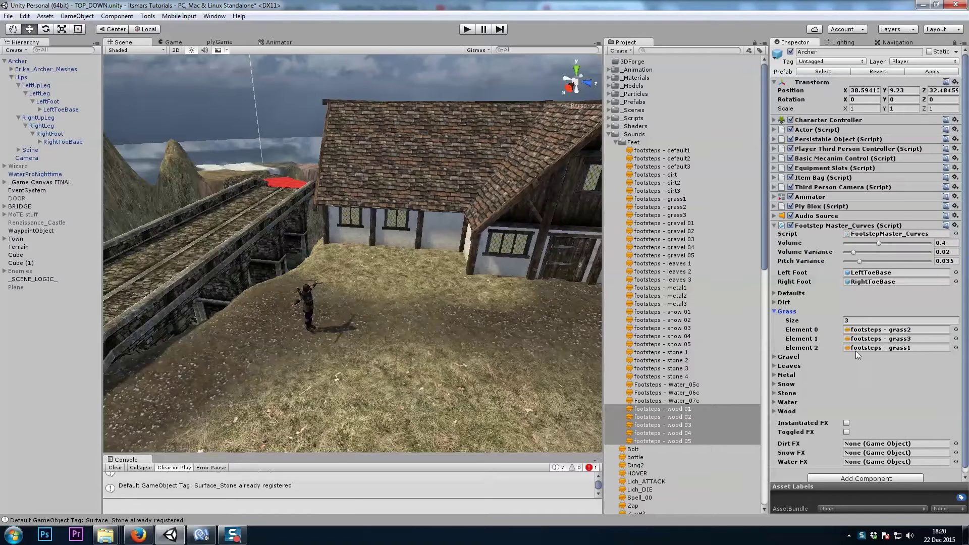
left_click(774, 313)
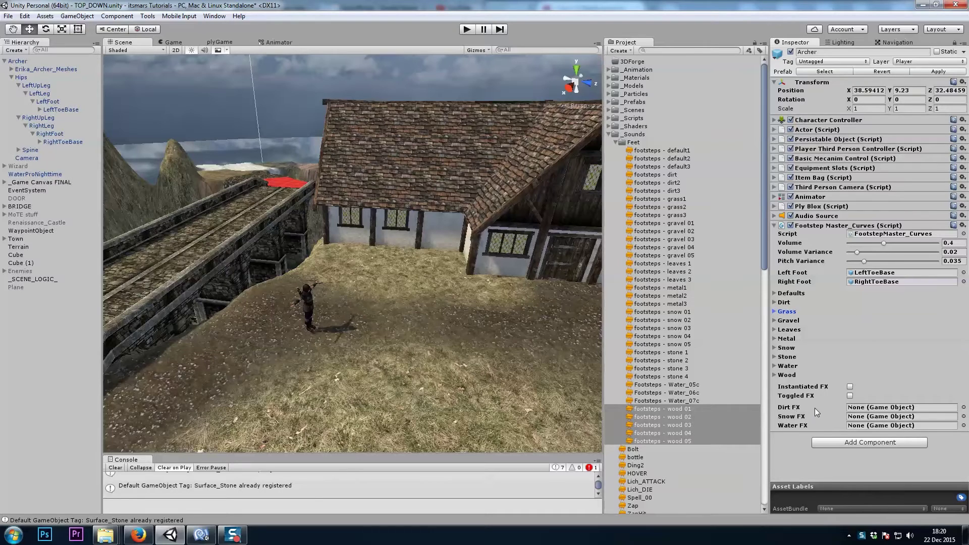
left_click(793, 409)
left_click(797, 419)
left_click_drag(498, 361, 332, 364, "alt")
scroll(223, 279, "up", 5)
middle_click_drag(223, 279, 432, 259)
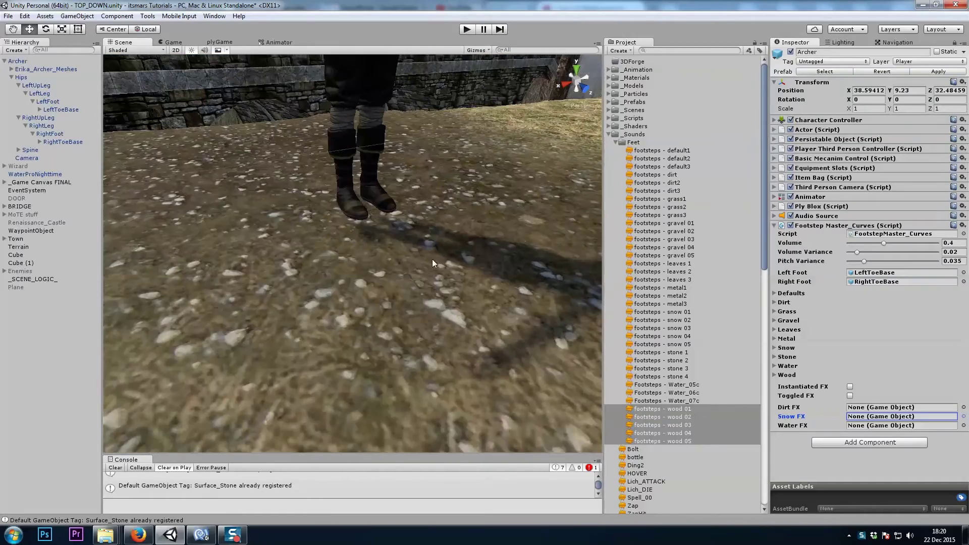
left_click(795, 426)
scroll(440, 275, "down", 8)
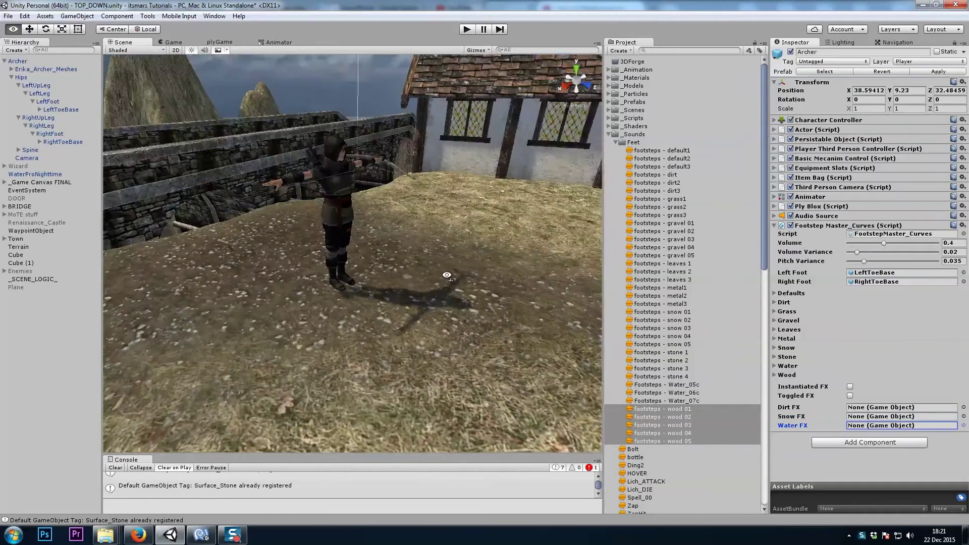
left_click_drag(349, 182, 359, 320, "alt")
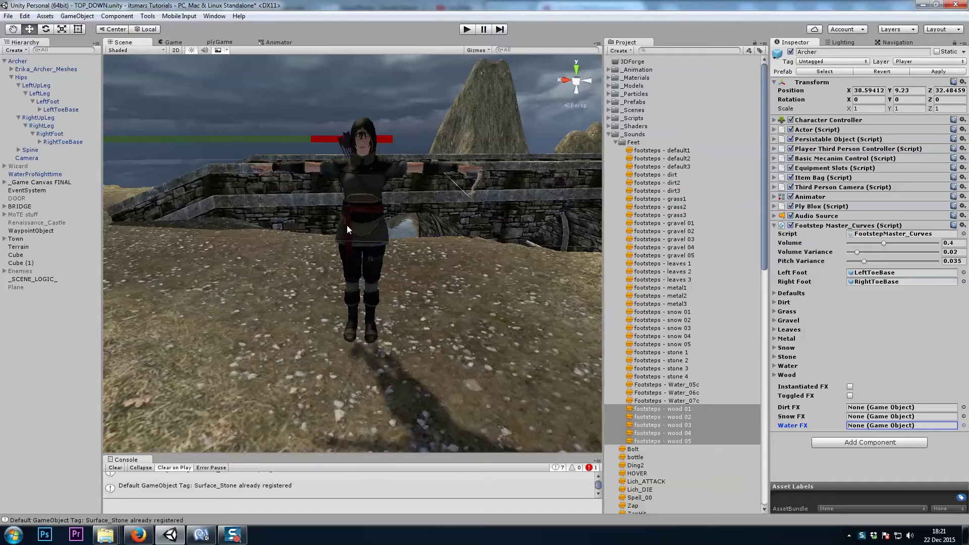
left_click_drag(368, 235, 424, 236, "alt")
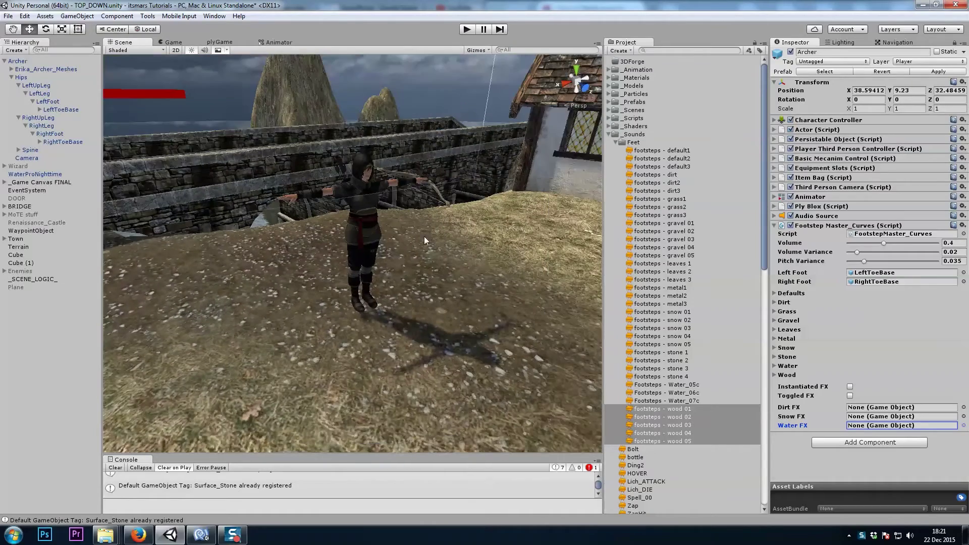
left_click_drag(366, 307, 439, 309, "alt")
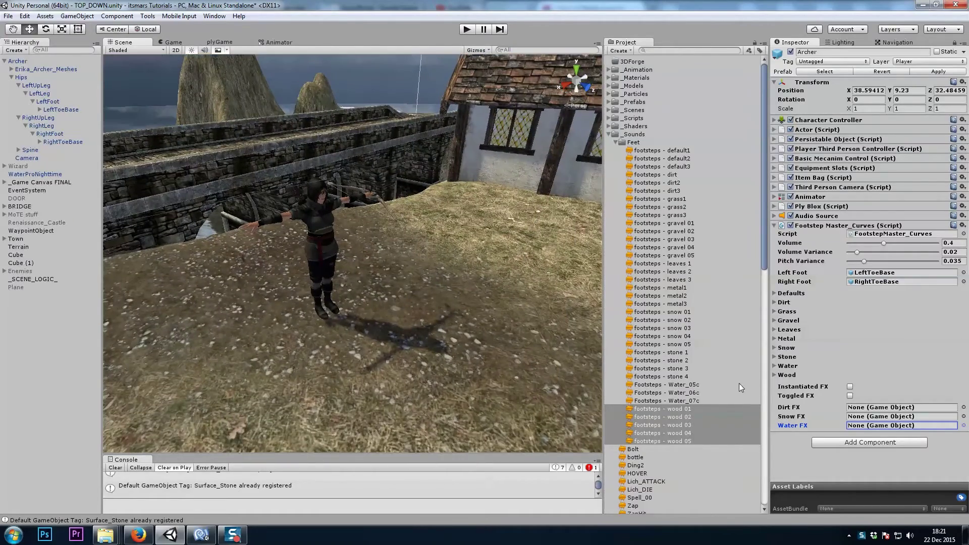
left_click(802, 386)
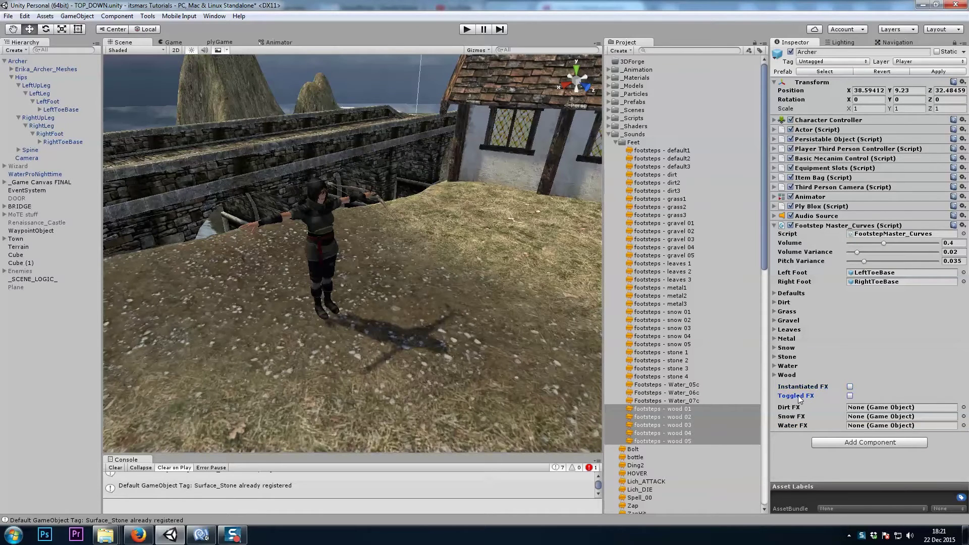
left_click(825, 387)
scroll(359, 316, "up", 5)
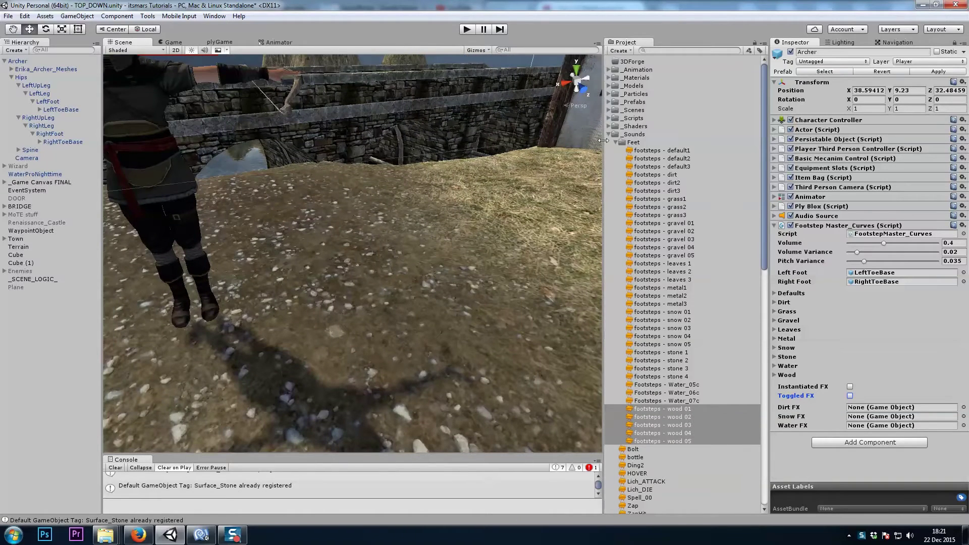
Place the three footstep particle effects from _Footstep_Particles under the Archer.
left_click(609, 134)
left_click(642, 71)
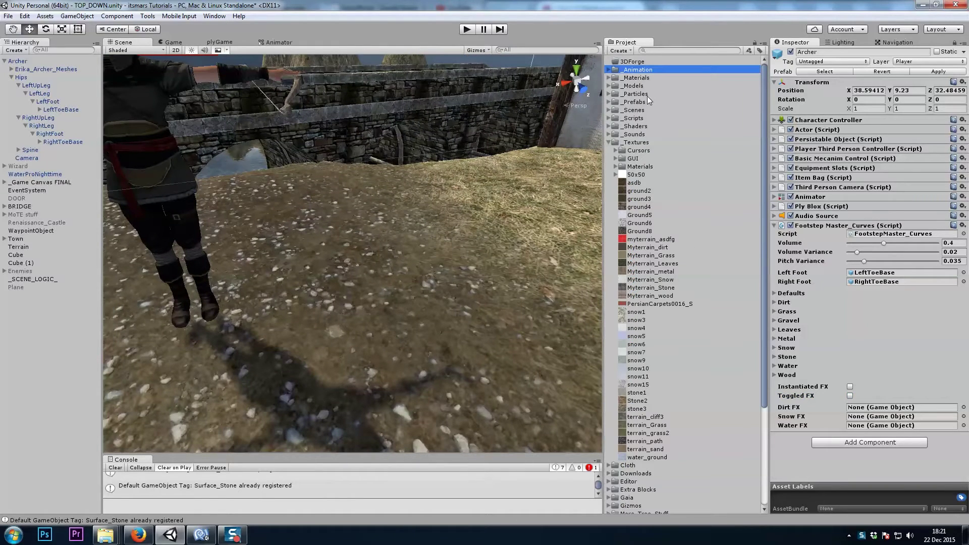
key("Down")
key("Down")
key("Down")
key("Right")
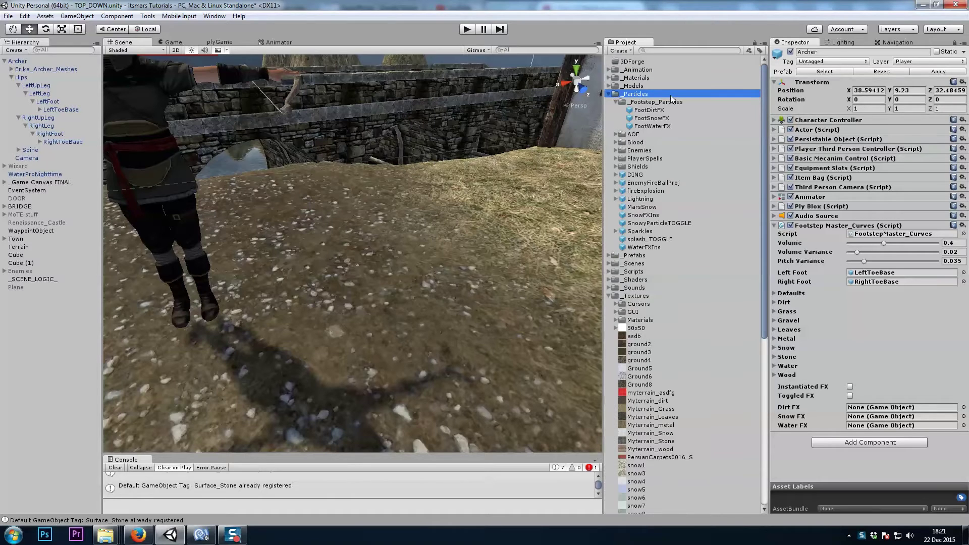
key("Down")
key("Down")
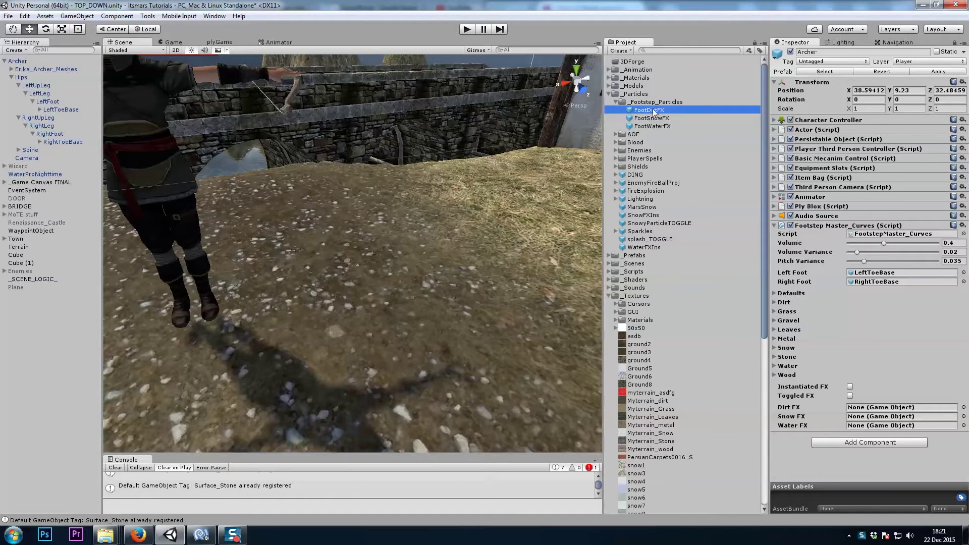
left_click(669, 126, "shift")
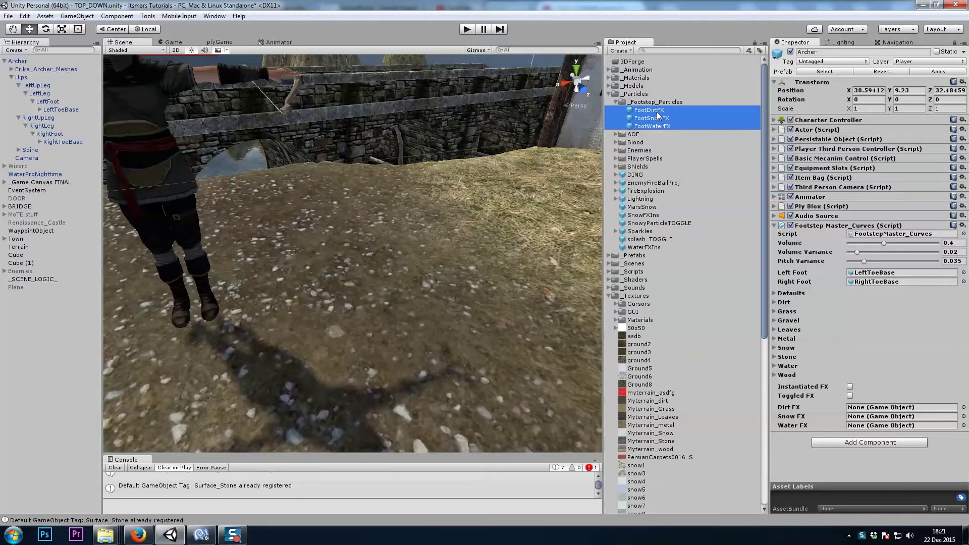
left_click_drag(659, 115, 45, 68)
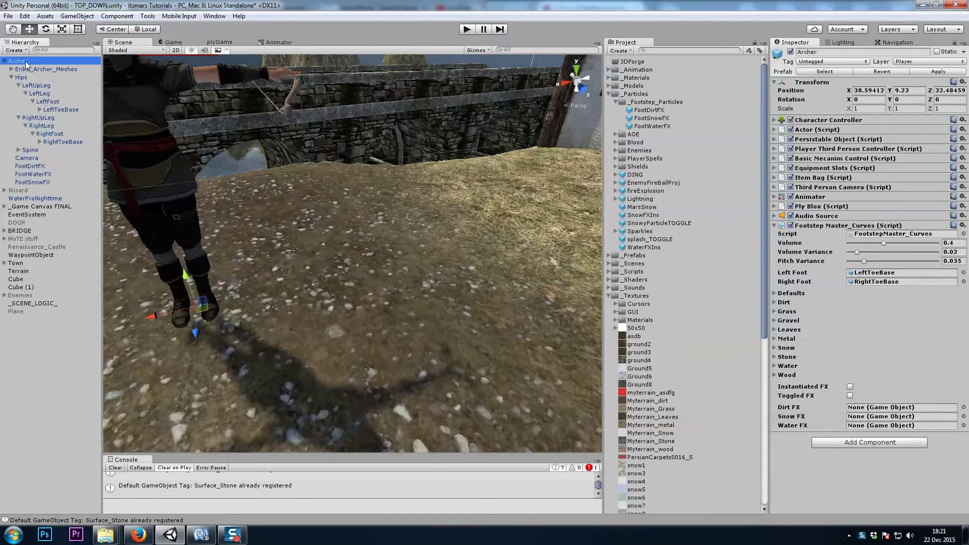
Assign FootDirtFX, FootWaterFX and FootSnowFX to the FX fields, enable Toggled FX, and play.
left_click_drag(31, 166, 888, 408)
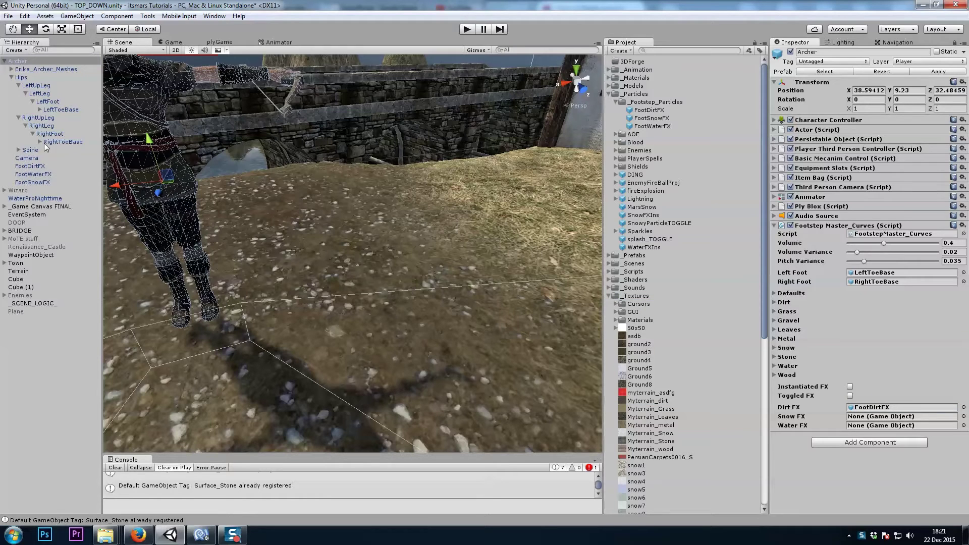
left_click_drag(23, 174, 888, 425)
mouse_move(41, 184)
left_mouse_down()
mouse_move(30, 174)
mouse_move(668, 405)
mouse_move(900, 417)
mouse_move(21, 128)
mouse_move(32, 168)
left_mouse_up()
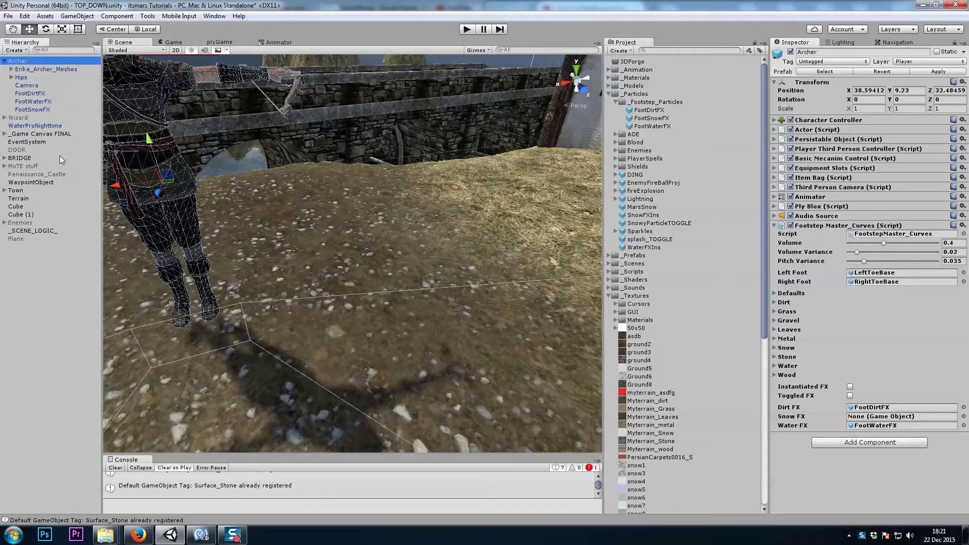
left_click_drag(32, 109, 864, 416)
left_click(850, 396)
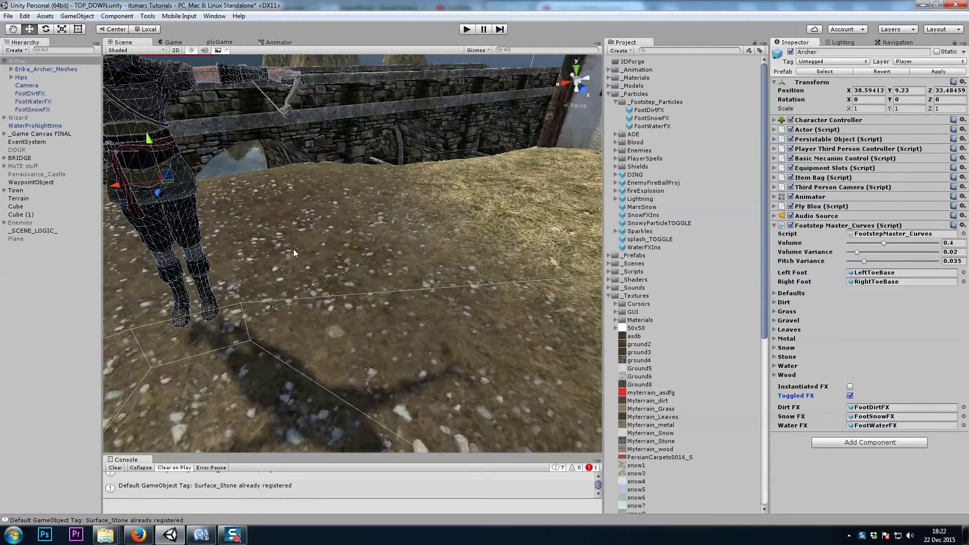
left_click(467, 30)
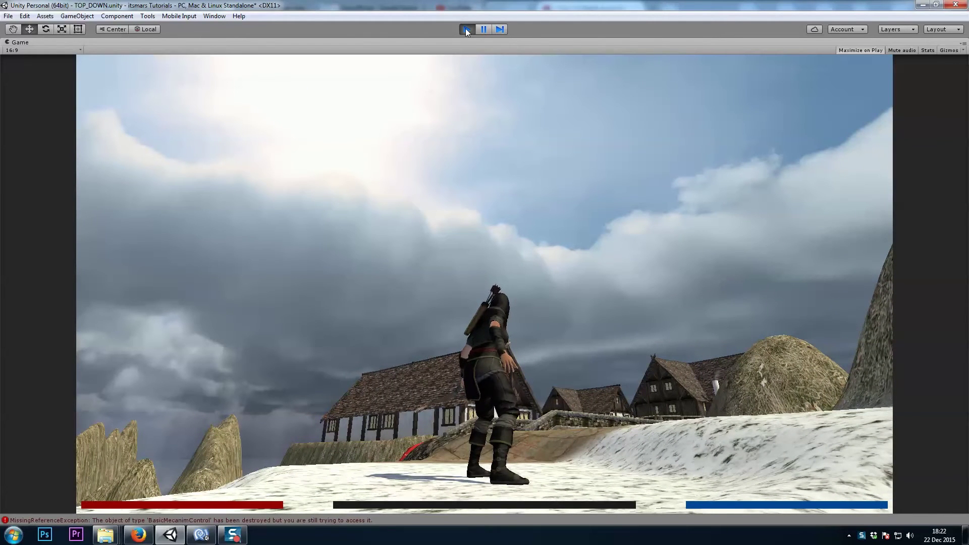
Resume the game, select FootSnowFX, and walk the Archer forward across the snow.
left_click(481, 29)
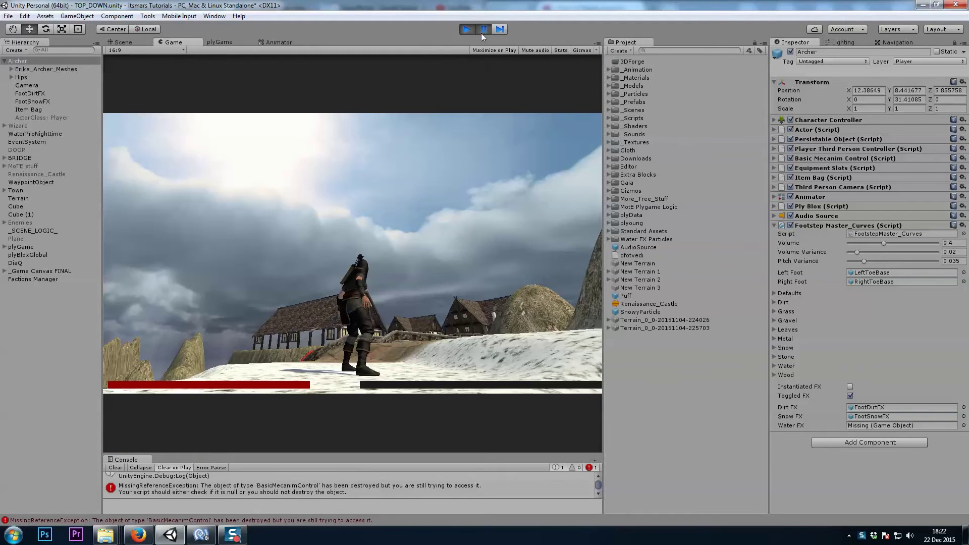
left_click(482, 30)
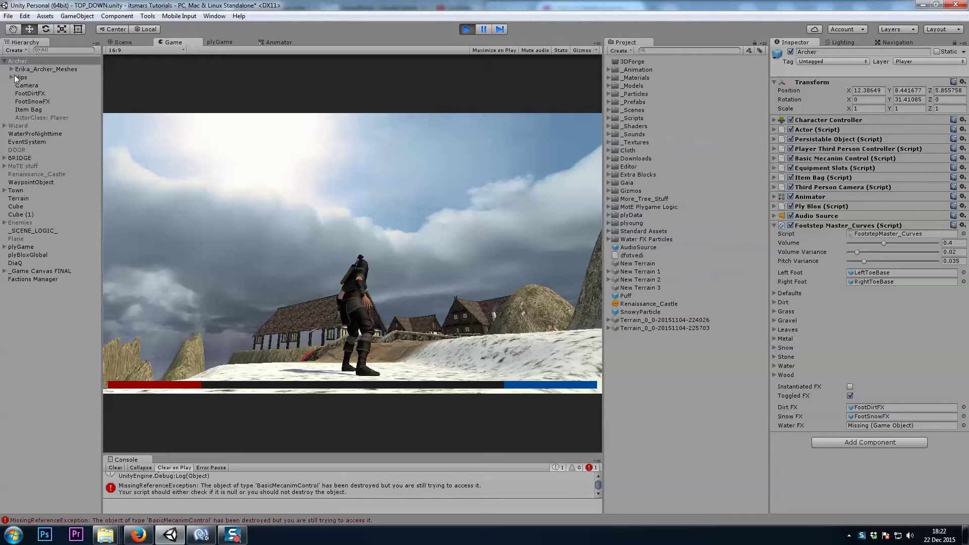
left_click(38, 102)
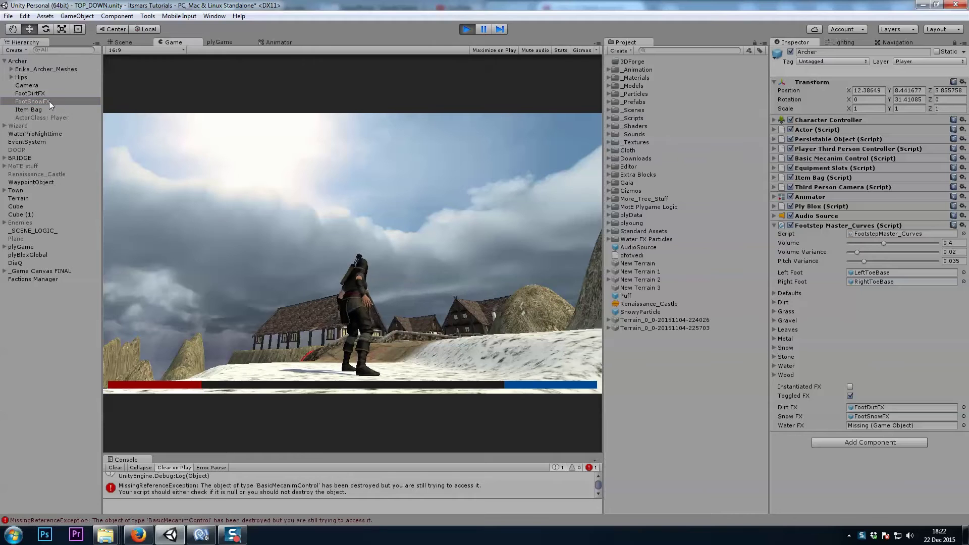
left_click(271, 250)
key("w")
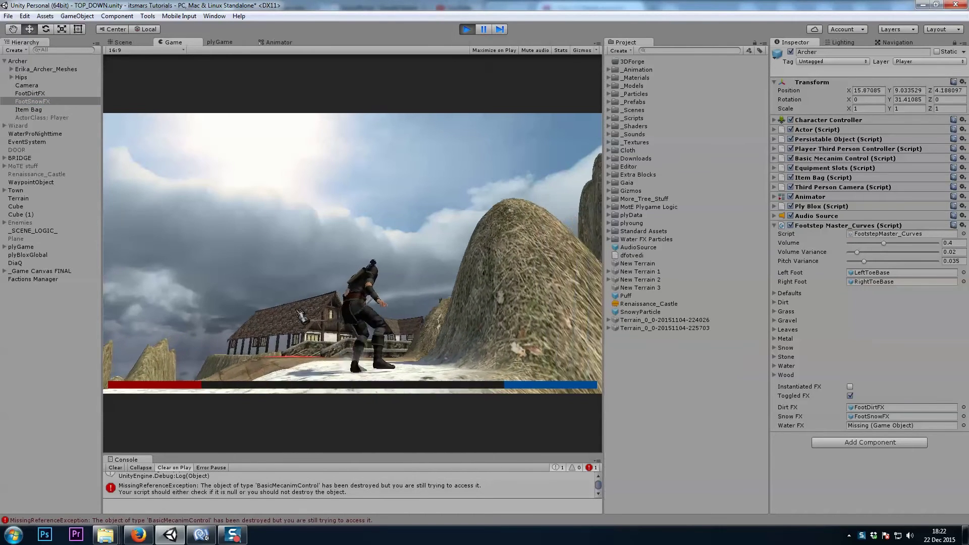
key("w")
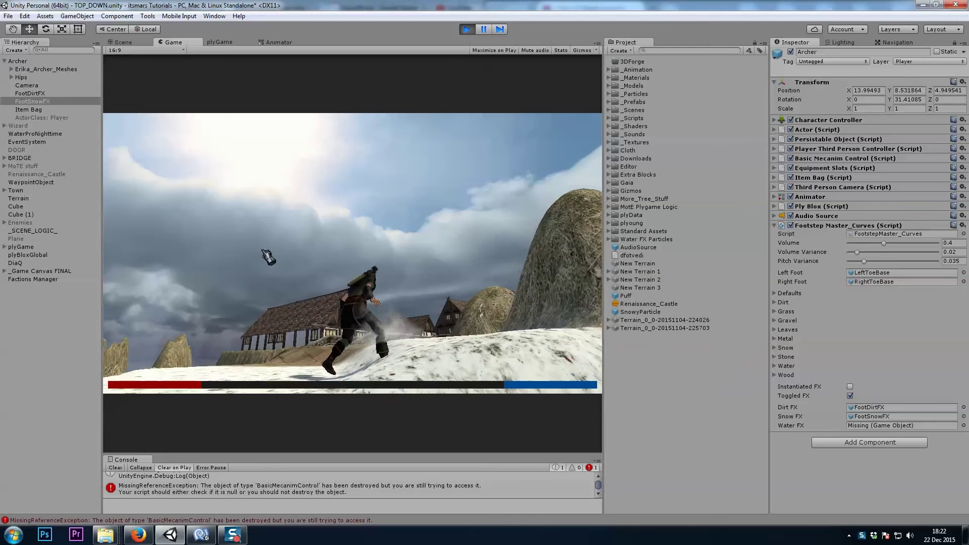
key("w")
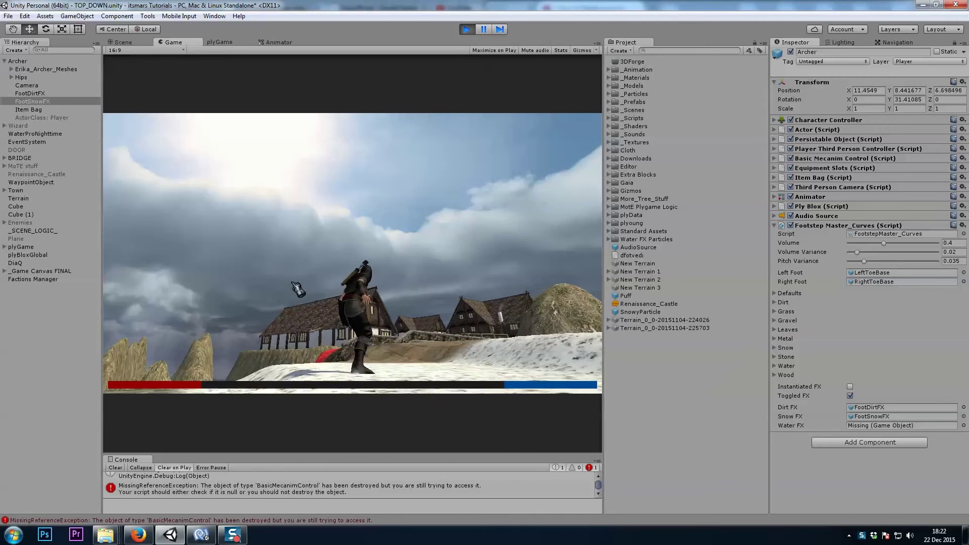
key("w")
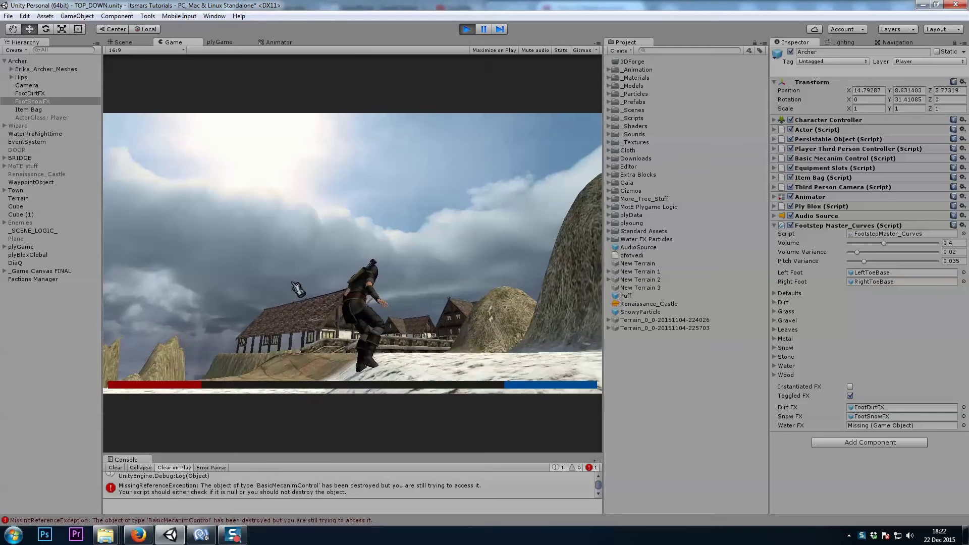
key("w")
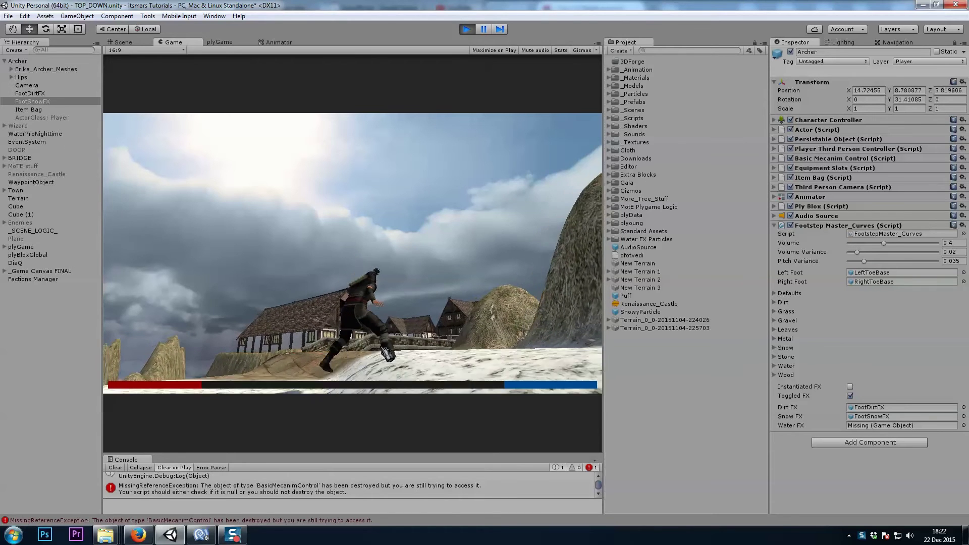
key("a")
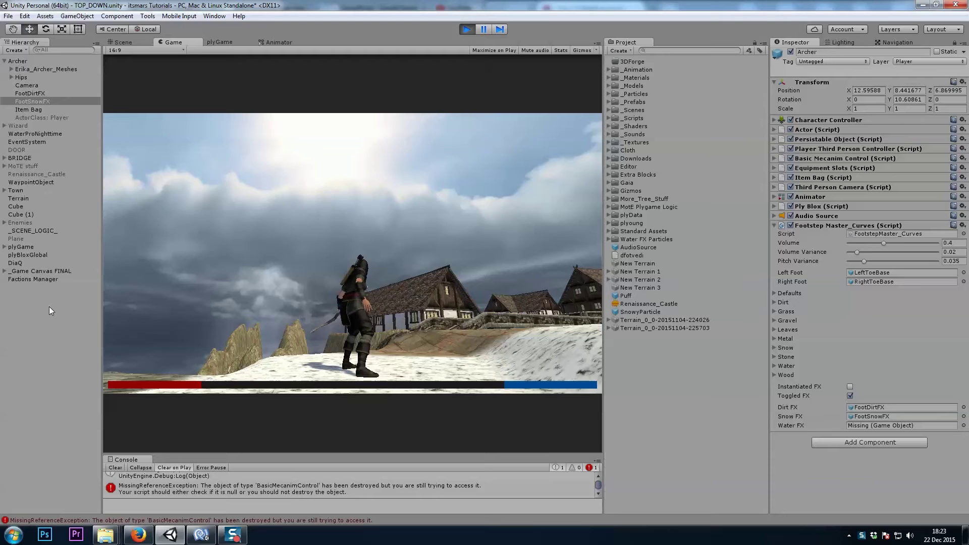
Reselect FootSnowFX and walk the Archer right, left and right again on the snow.
left_click(44, 102)
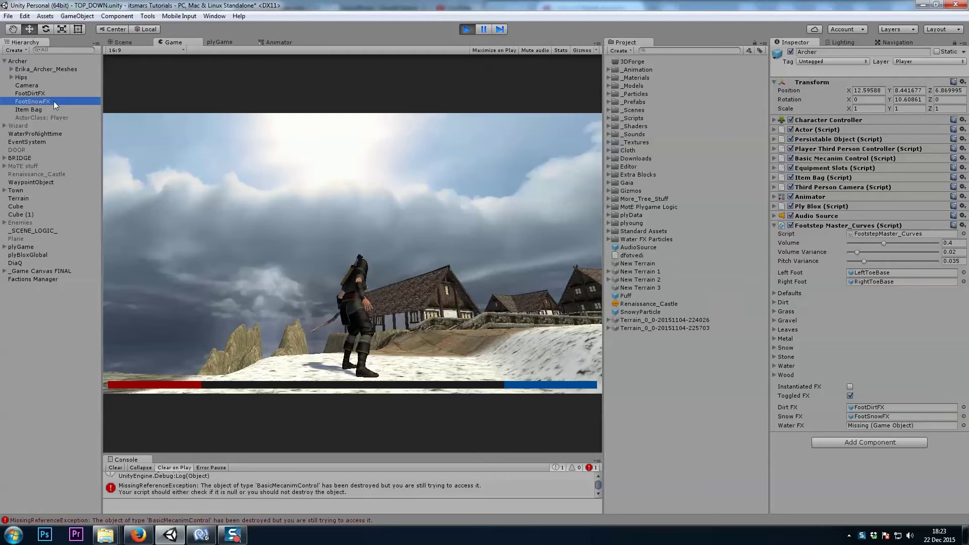
left_click(310, 233)
key("d")
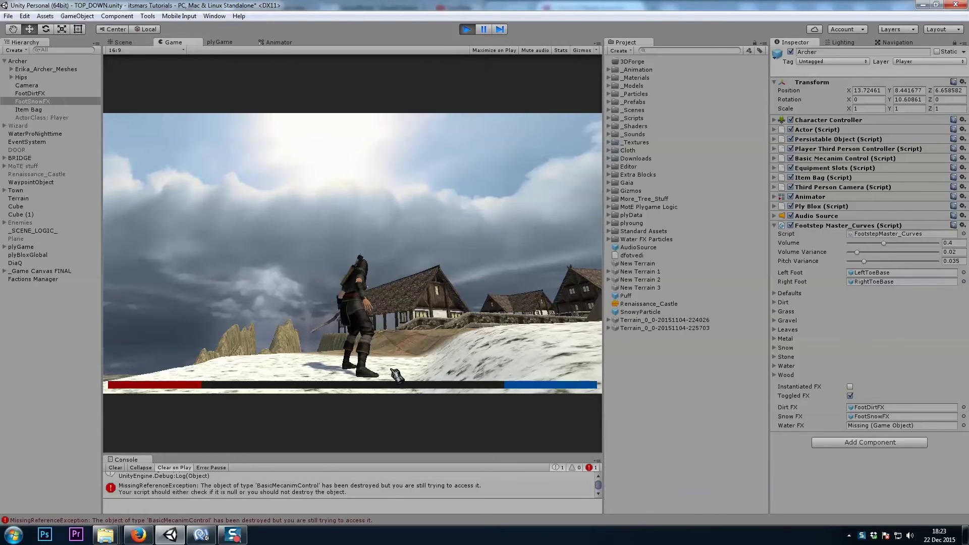
key("a")
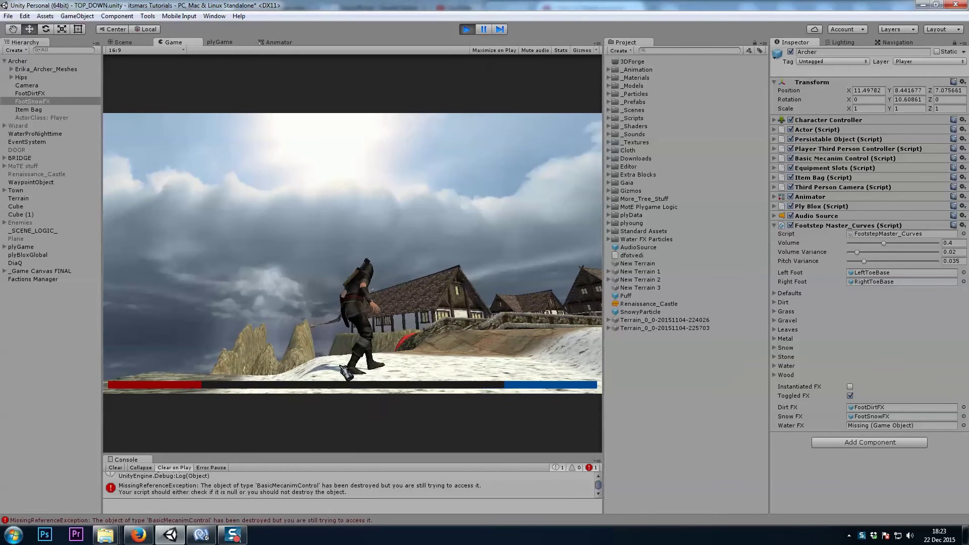
key("d")
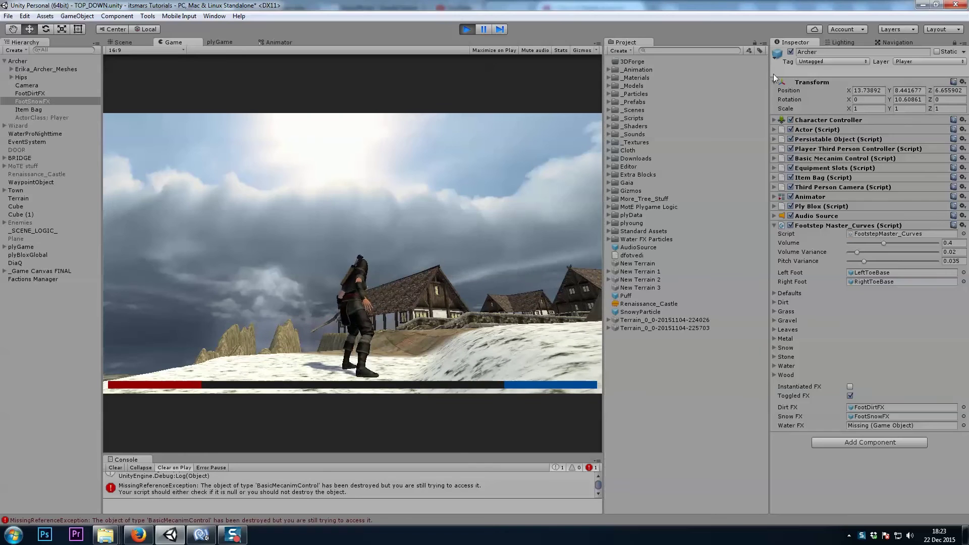
Tick Instantiated FX and walk the Archer over the snow, spawning FootSnowFX clones.
left_click(850, 387)
left_click(429, 286)
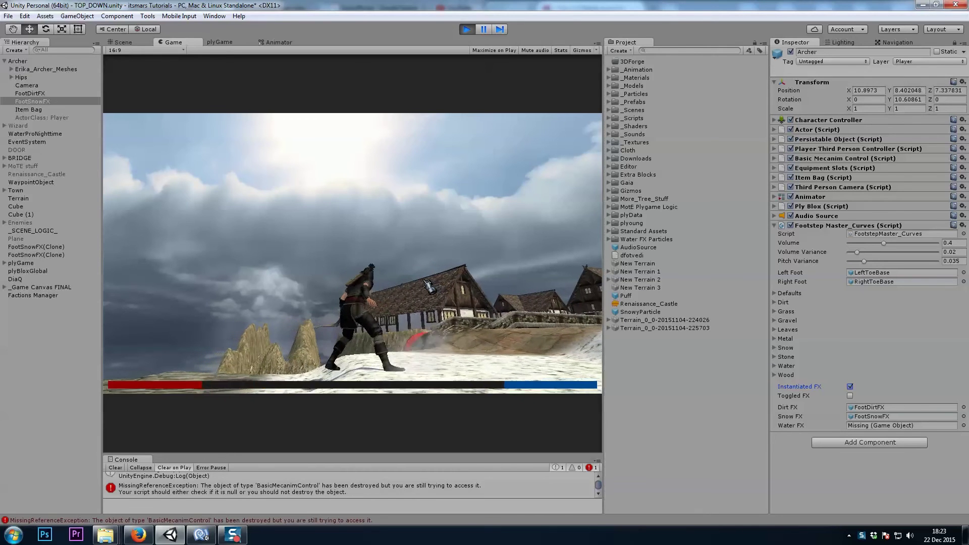
key("w")
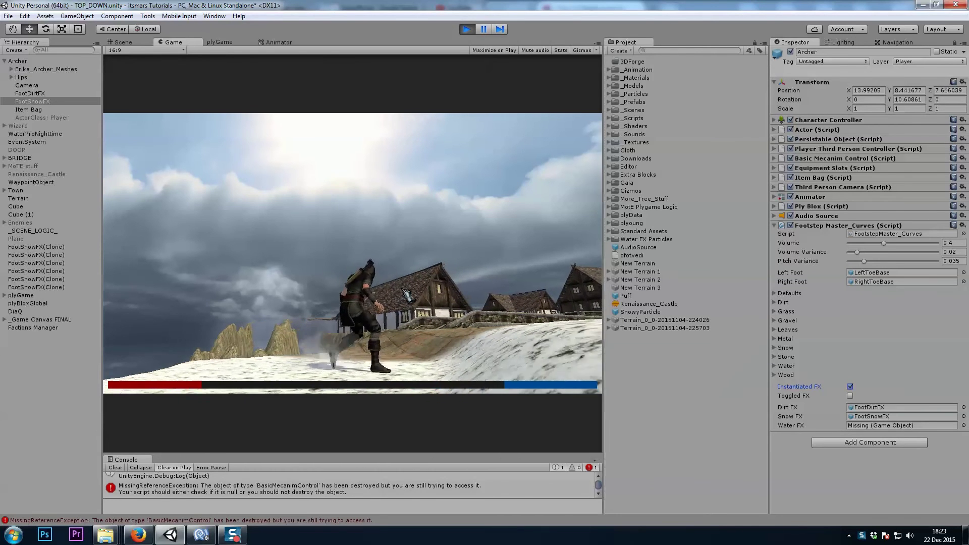
key("a")
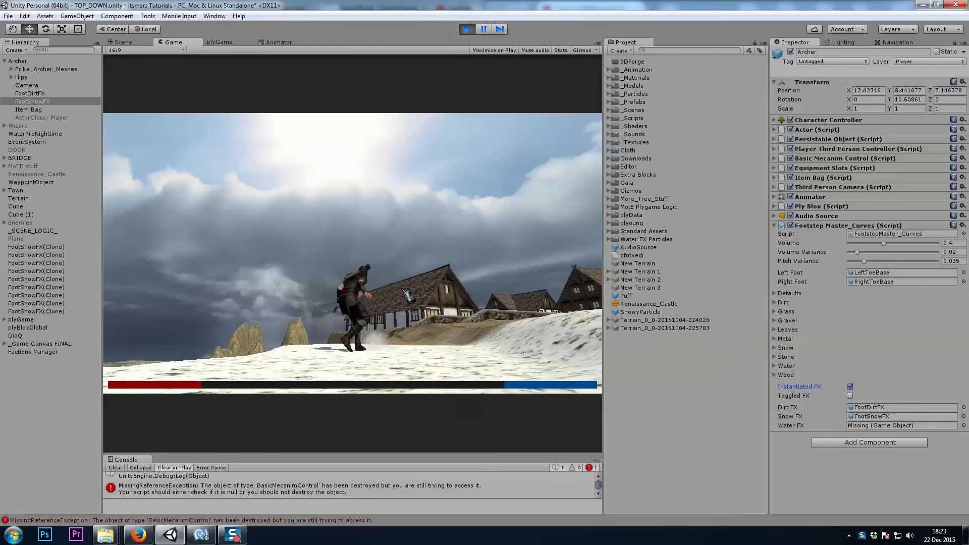
key("w")
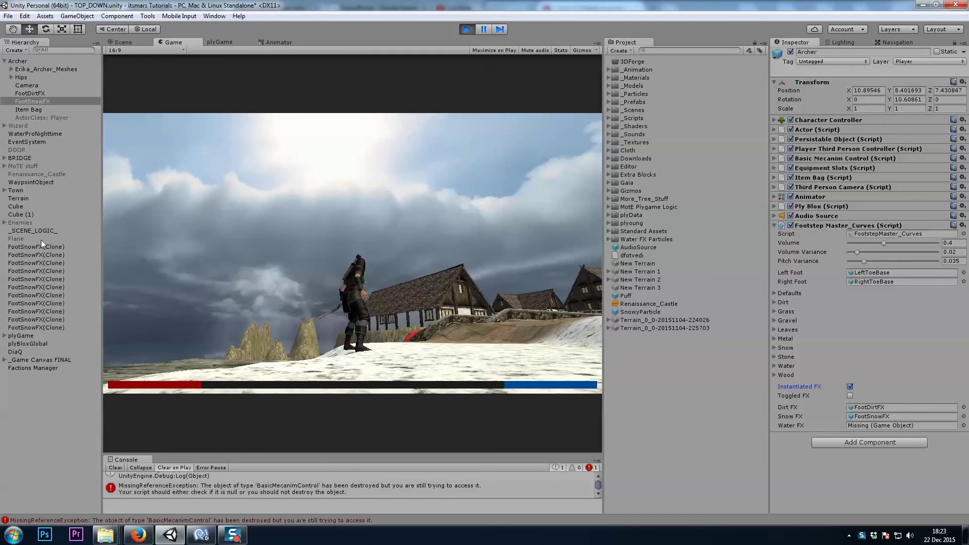
key("w")
key("w")
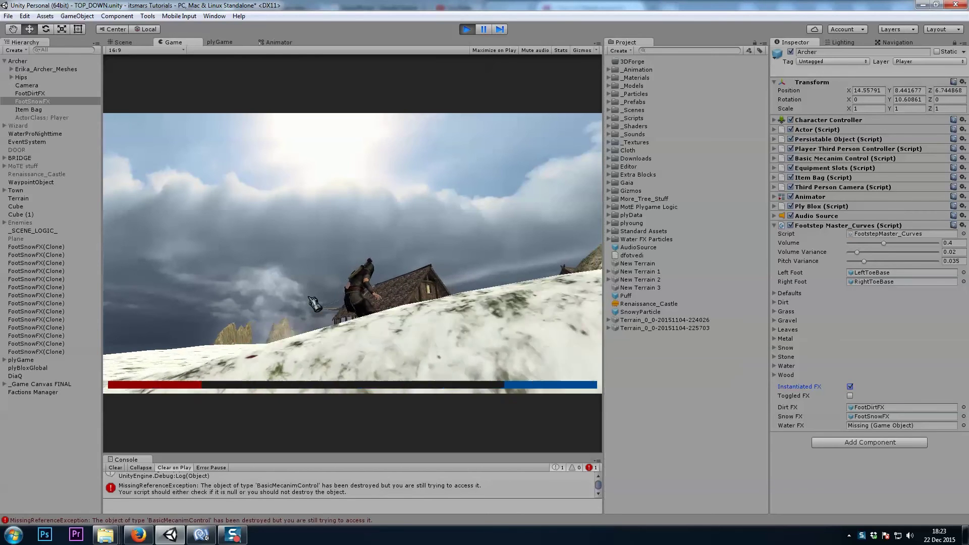
key("w")
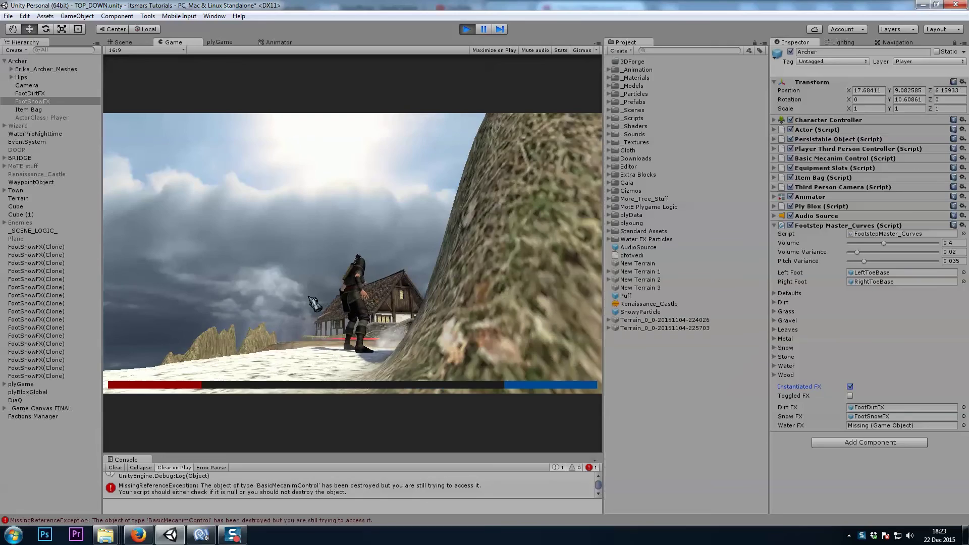